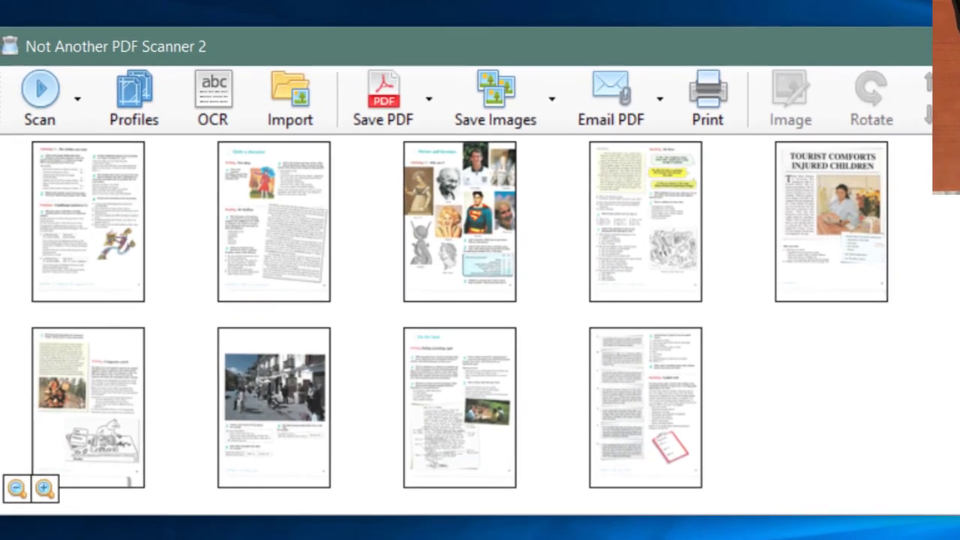
Scan the remaining odd pages with the feeder profile and look through the scanned page thumbnails.
left_click(79, 105)
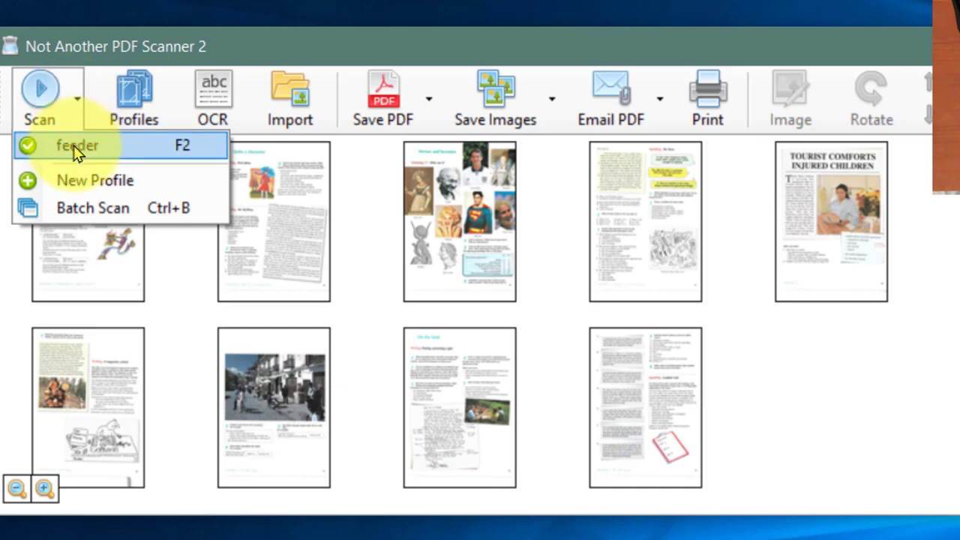
left_click(78, 147)
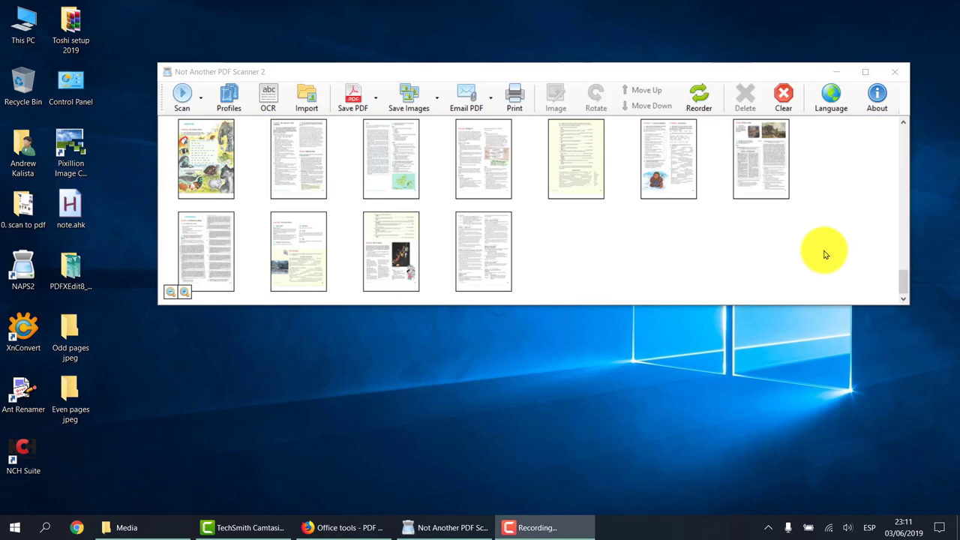
scroll(846, 243, "up", 10)
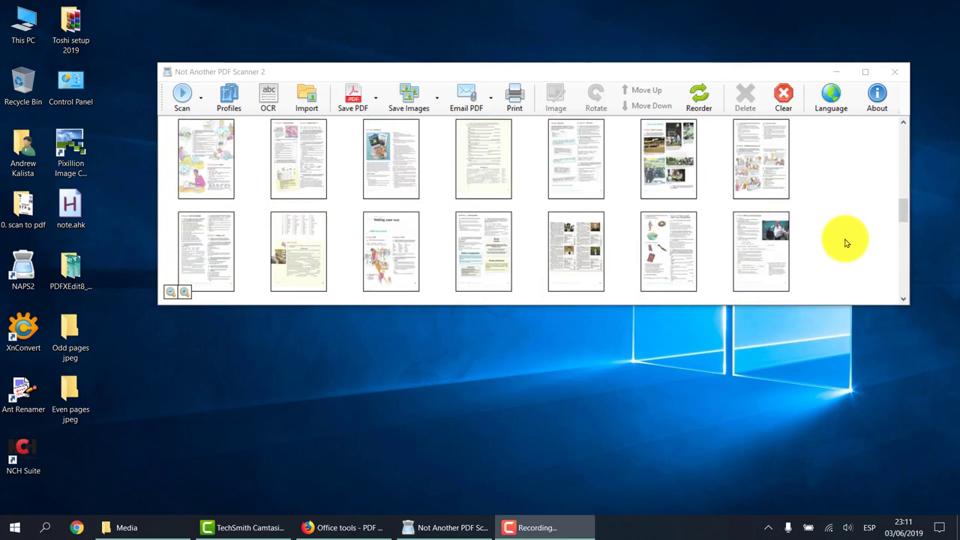
scroll(831, 181, "down", 10)
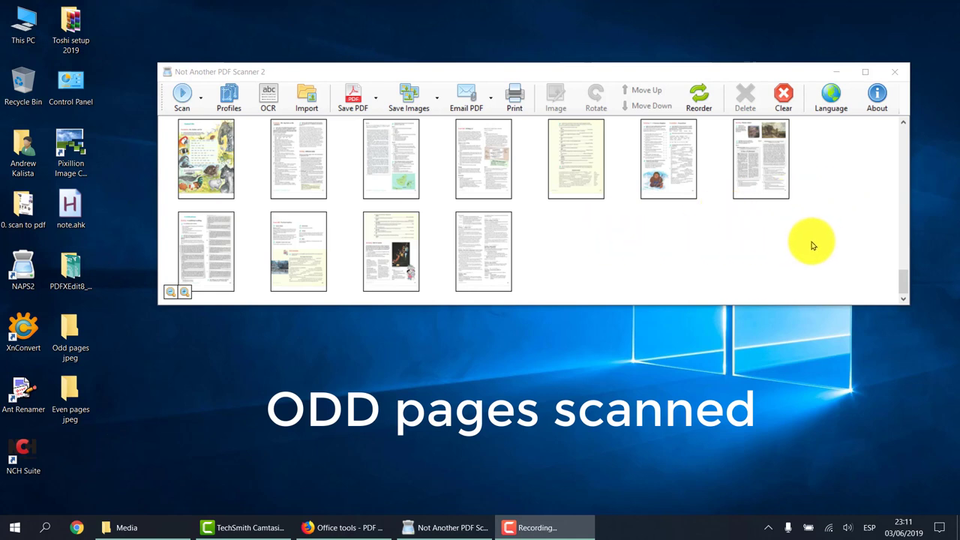
Open the image saving settings and browse to the Odd pages jpeg folder on the Desktop for the default file path.
left_click(75, 334)
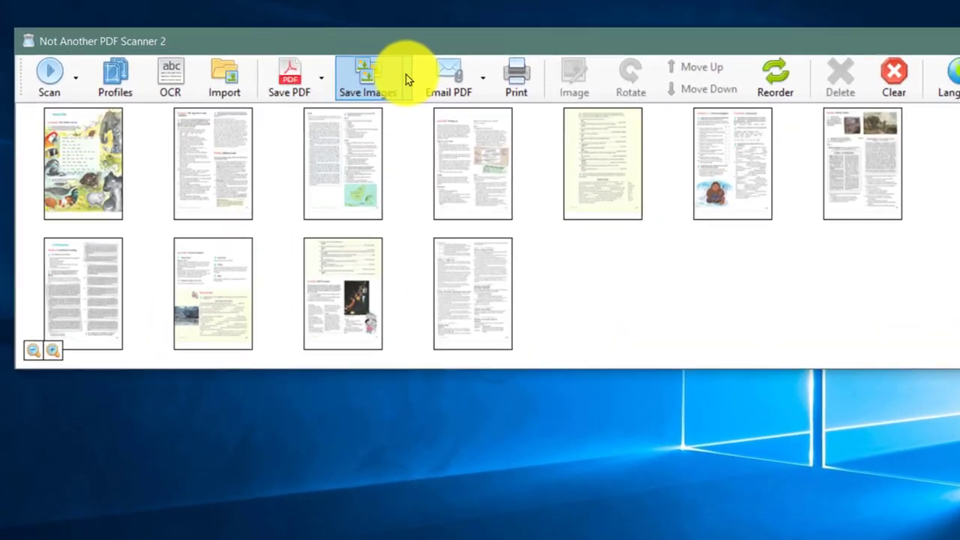
left_click(437, 99)
left_click(391, 156)
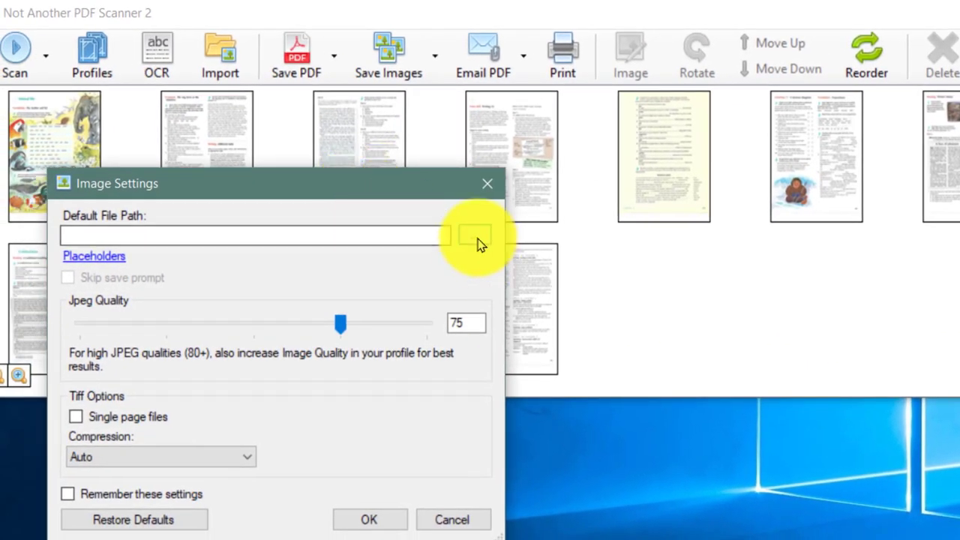
left_click(476, 239)
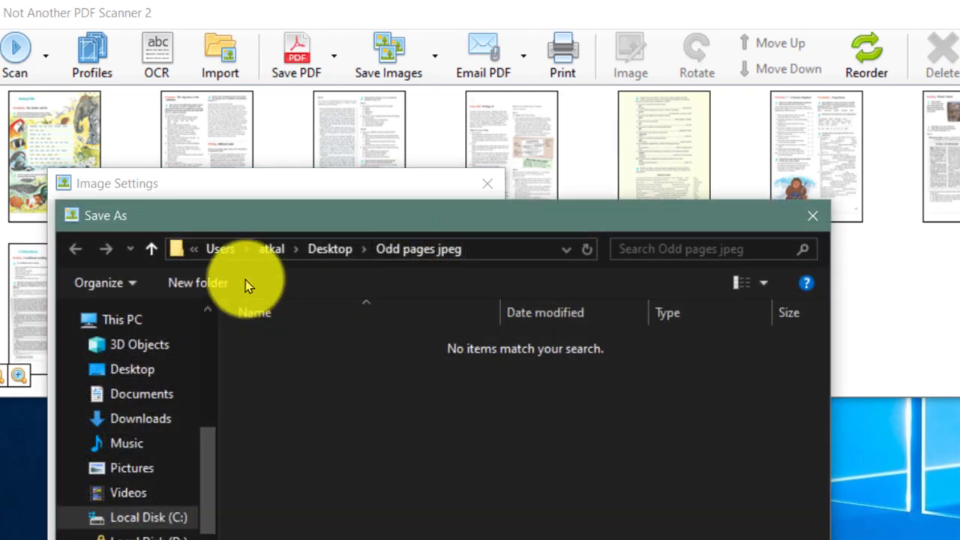
left_click(329, 249)
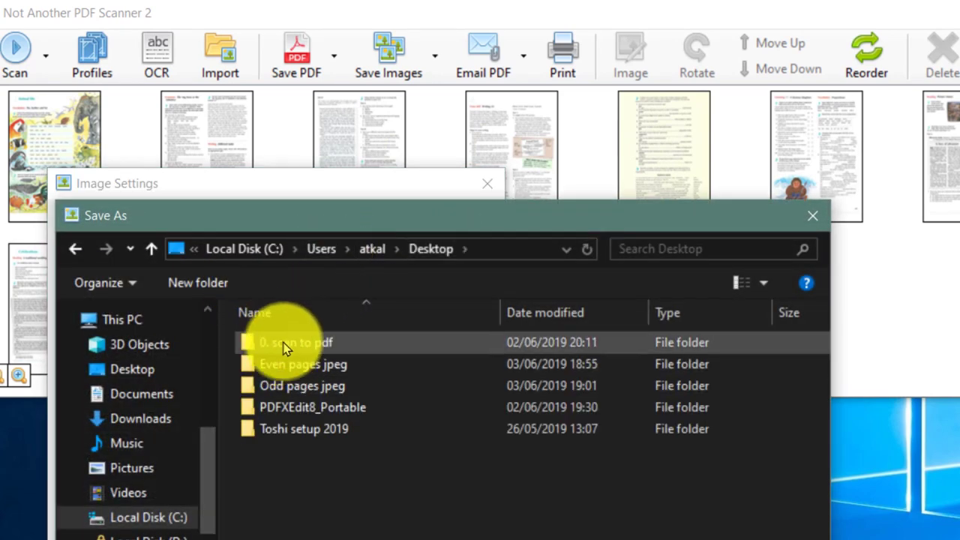
double_click(323, 388)
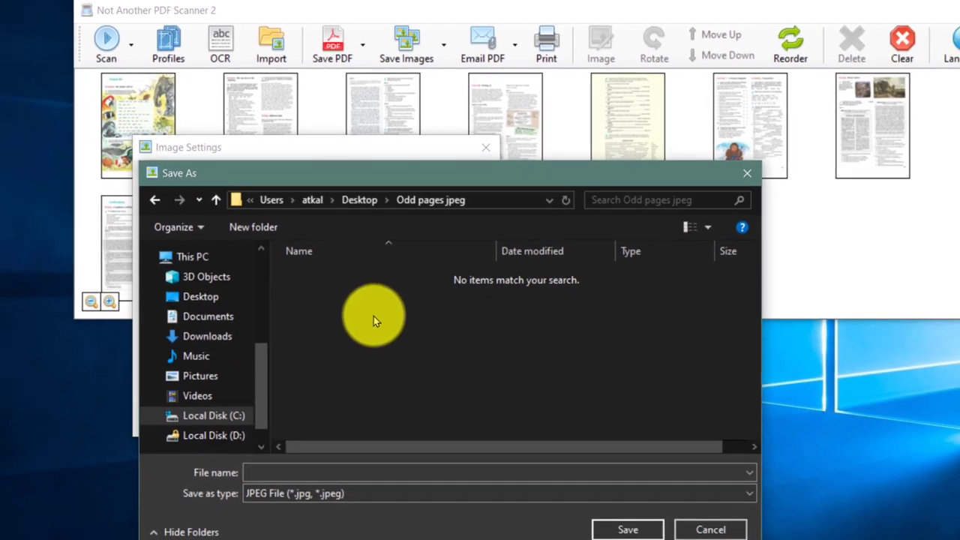
Name the default JPEG file o, set the JPEG quality to 100 and accept the image settings.
left_click(285, 468)
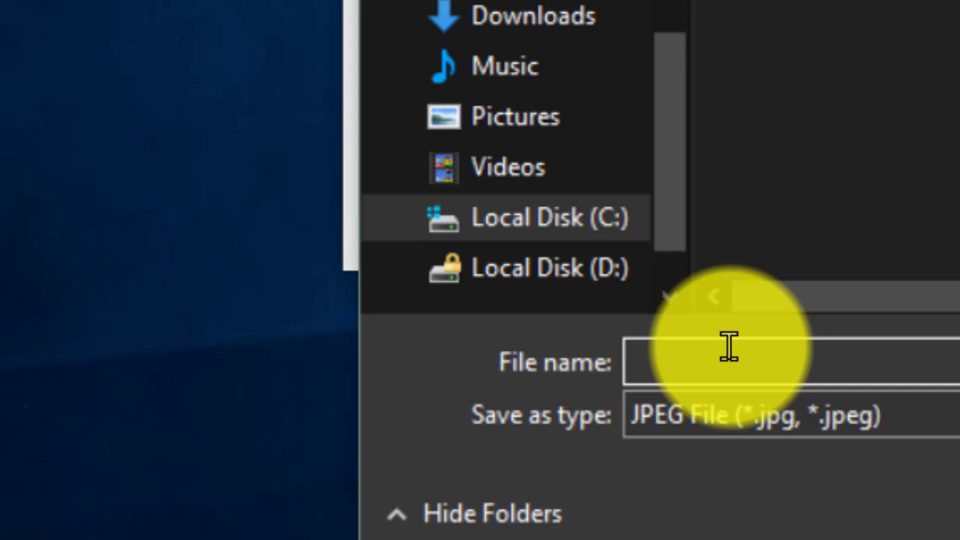
type("o")
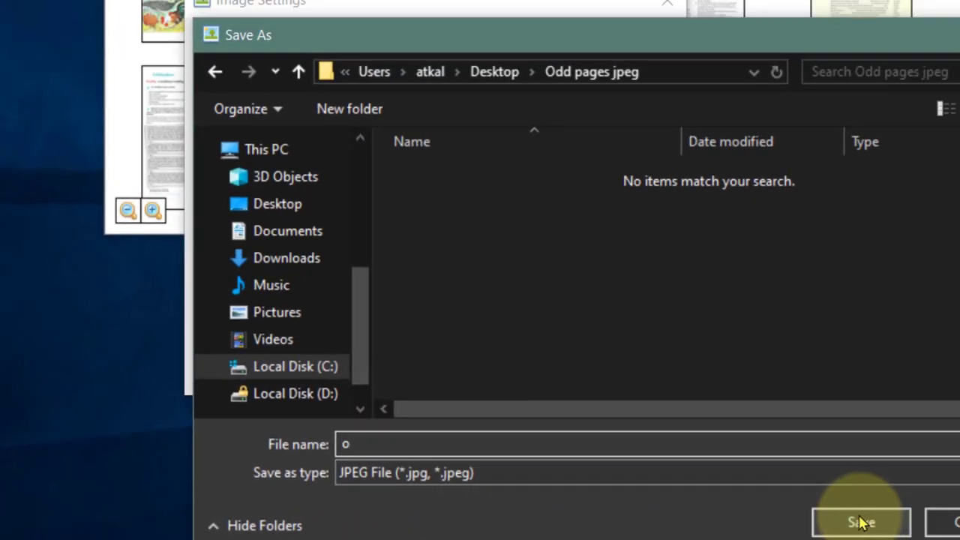
left_click(860, 522)
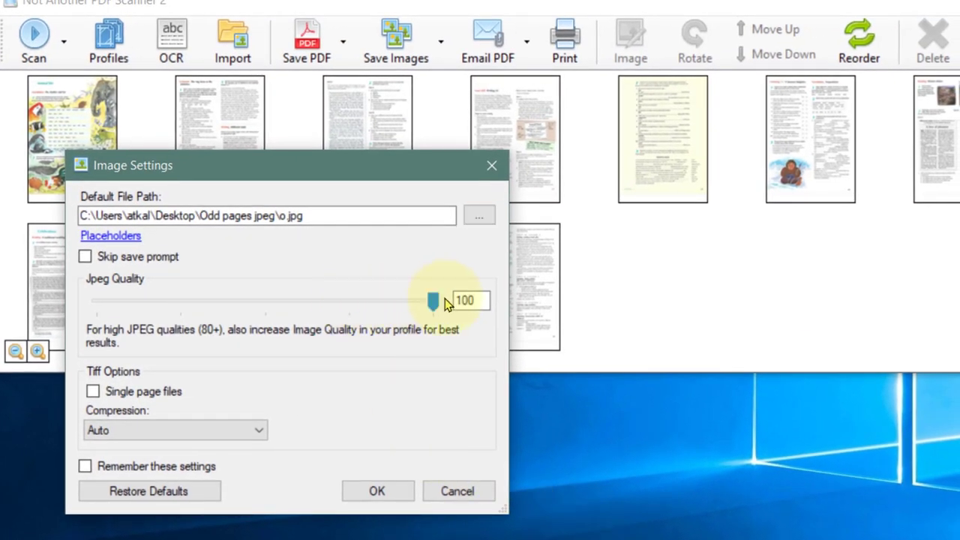
left_click(386, 492)
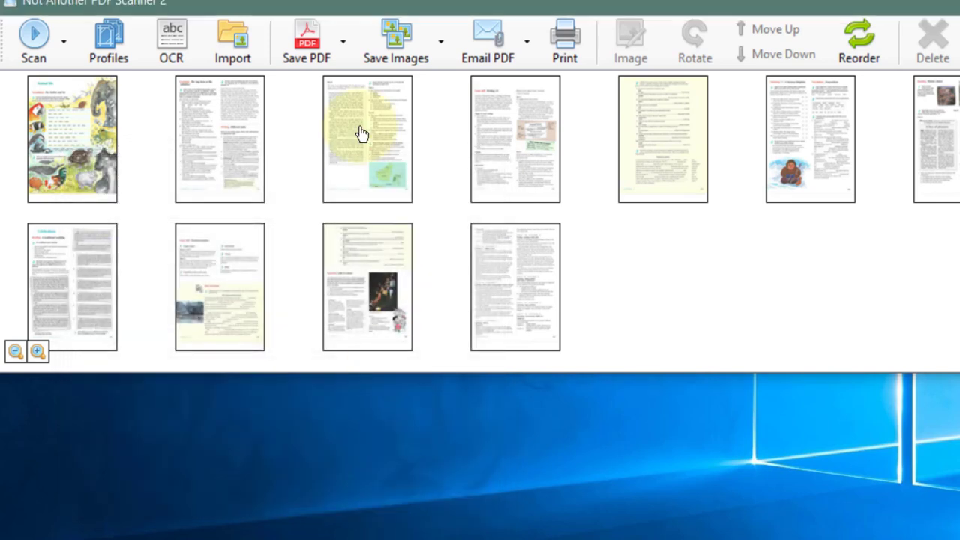
Select all scanned pages and save them as JPEG images named o.jpg in the Odd pages jpeg folder.
left_click(442, 46)
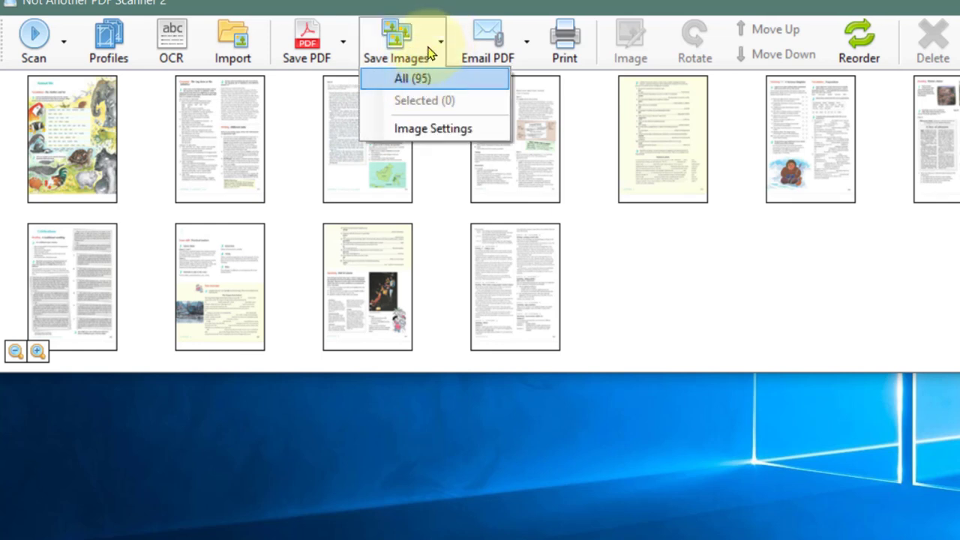
left_click(431, 54)
left_click(532, 275)
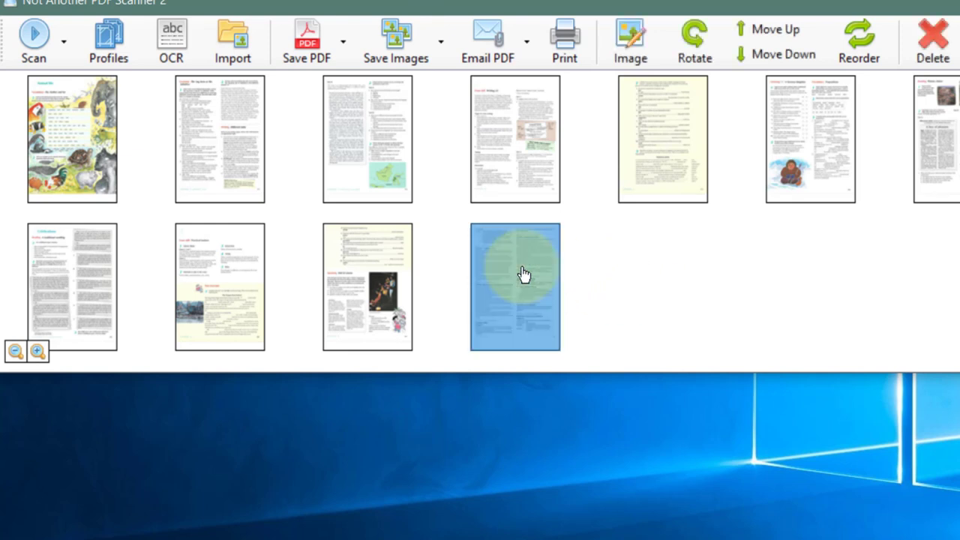
key("ctrl+a")
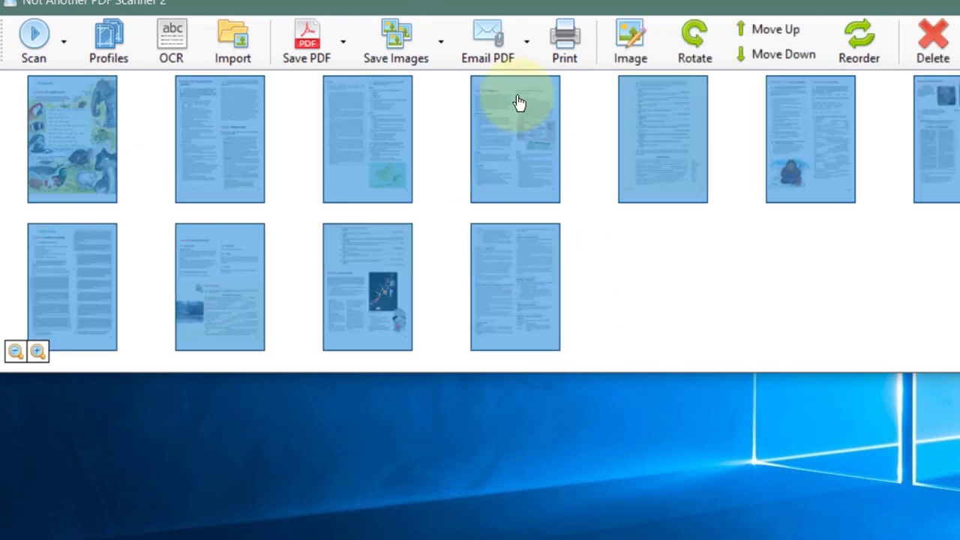
left_click(440, 55)
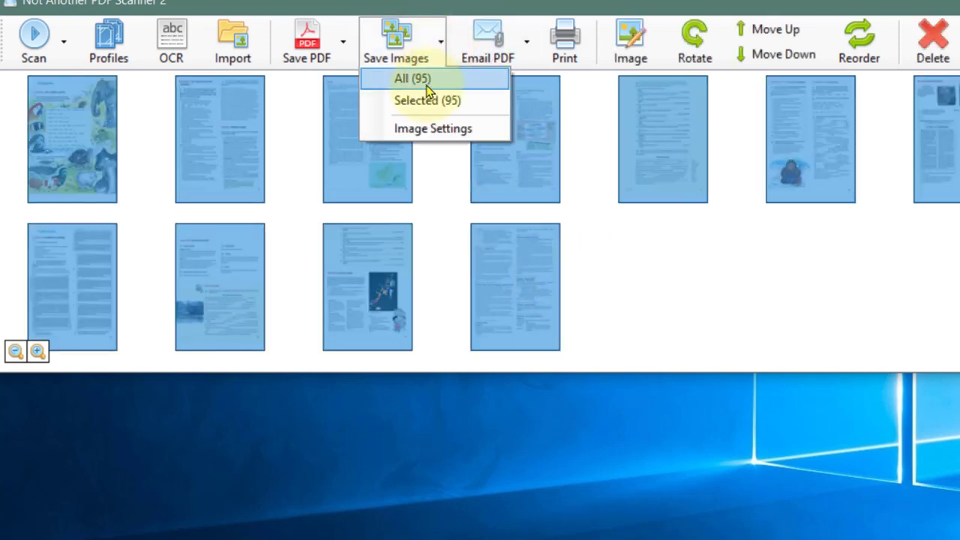
left_click(395, 42)
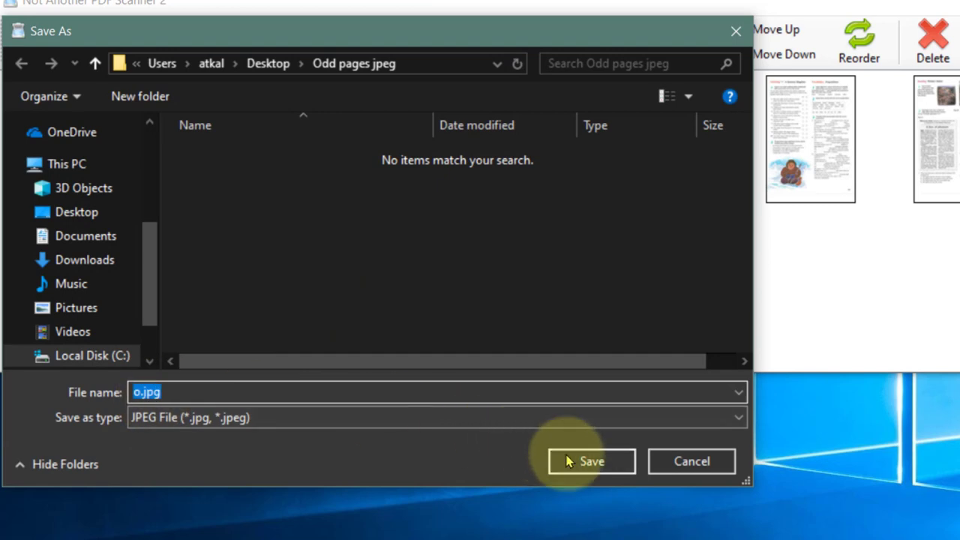
left_click(574, 463)
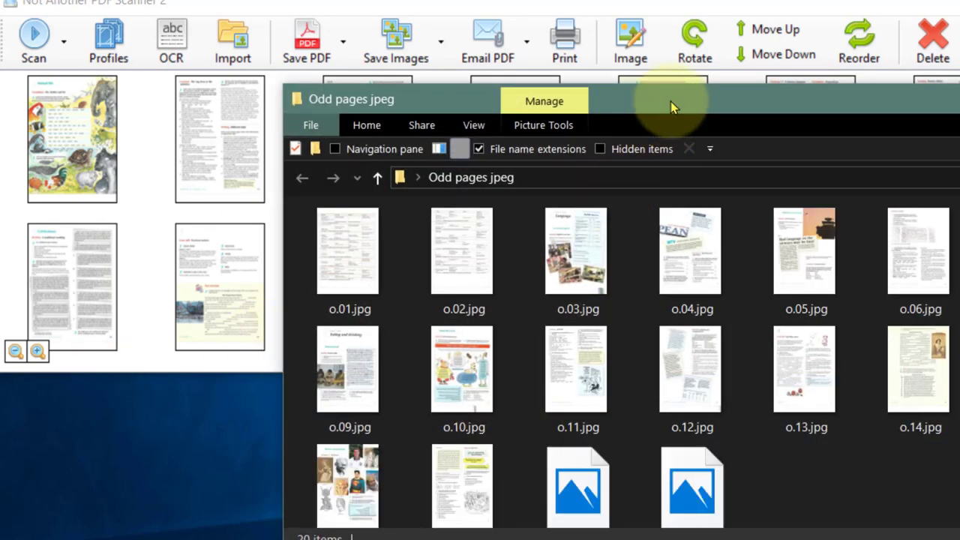
Check the saved images in the Odd pages jpeg folder by opening o.01.jpg in Photos and paging through the following ones.
left_click_drag(670, 102, 419, 109)
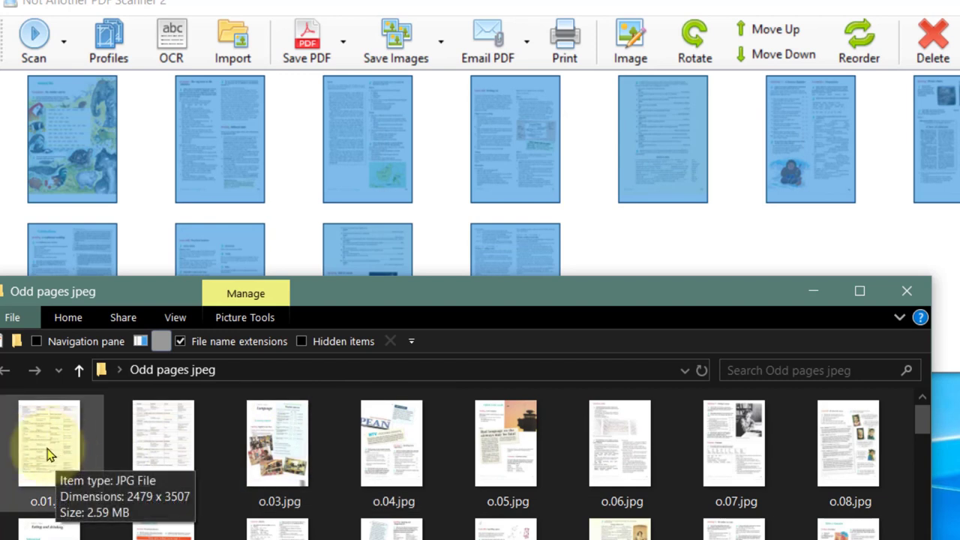
left_click(54, 453)
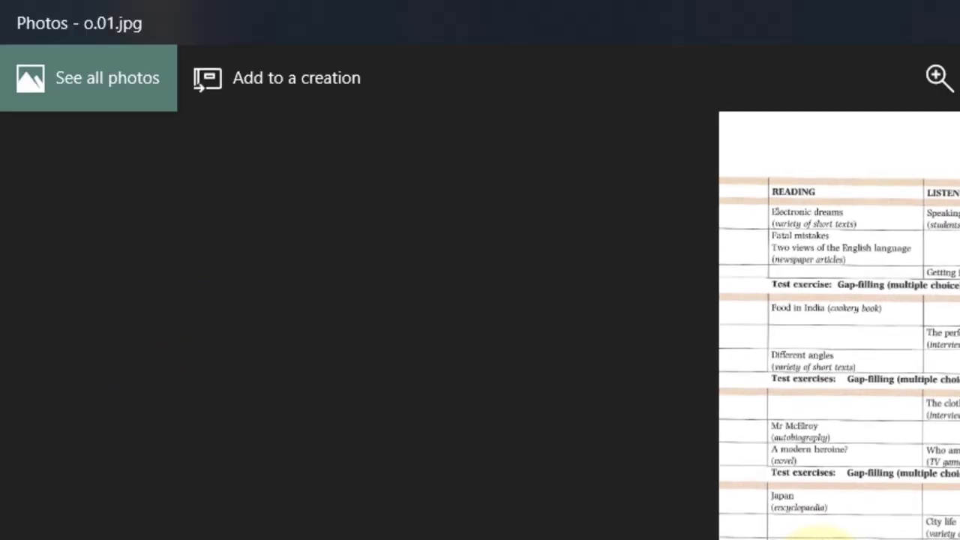
key("Right")
key("Right")
key("Right")
key("Right")
key("Right")
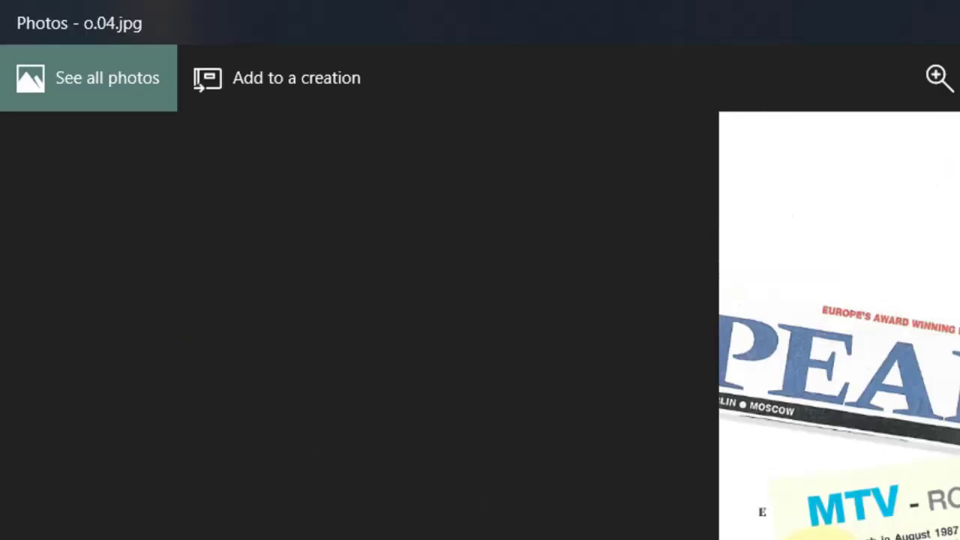
key("Right")
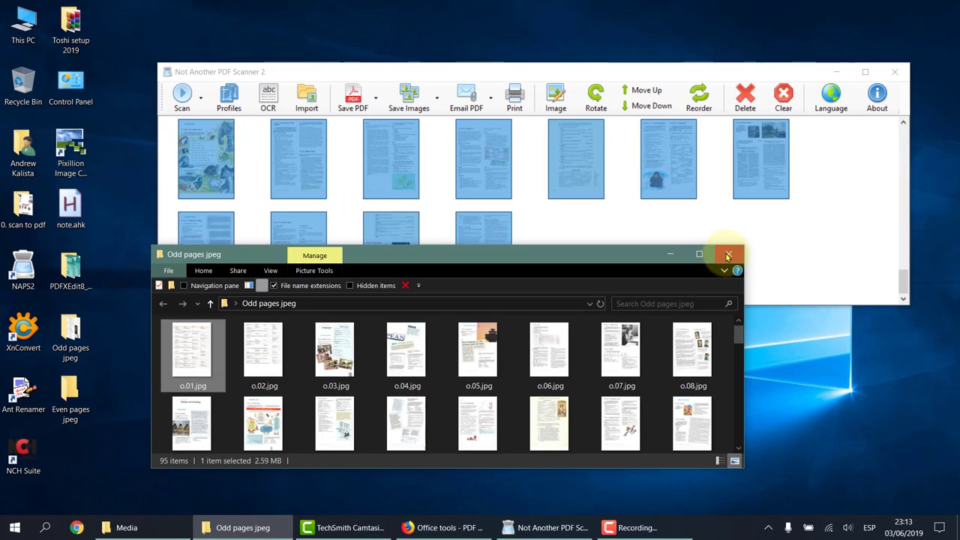
left_click(883, 253)
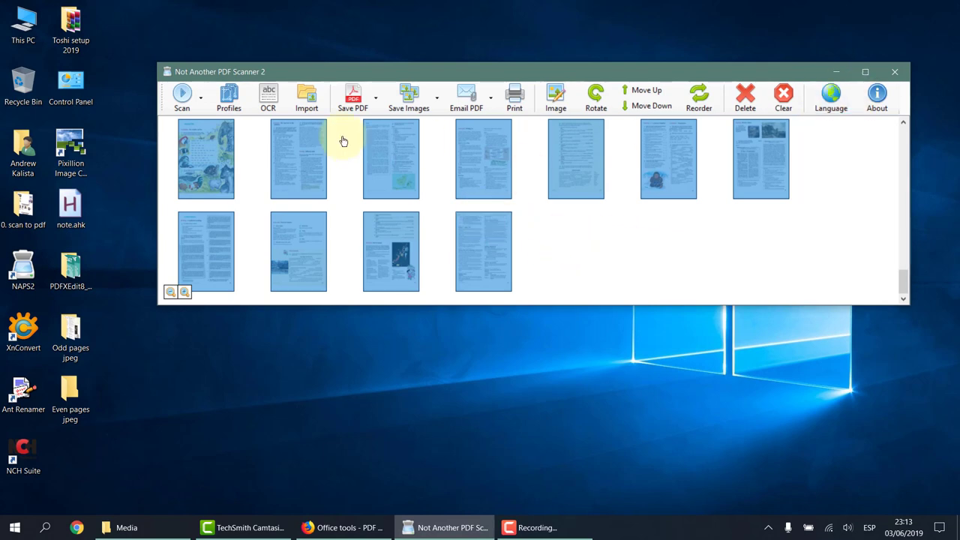
Deselect the scanned odd pages, close NAPS2 and reopen it for a fresh scanning session.
left_click(654, 243)
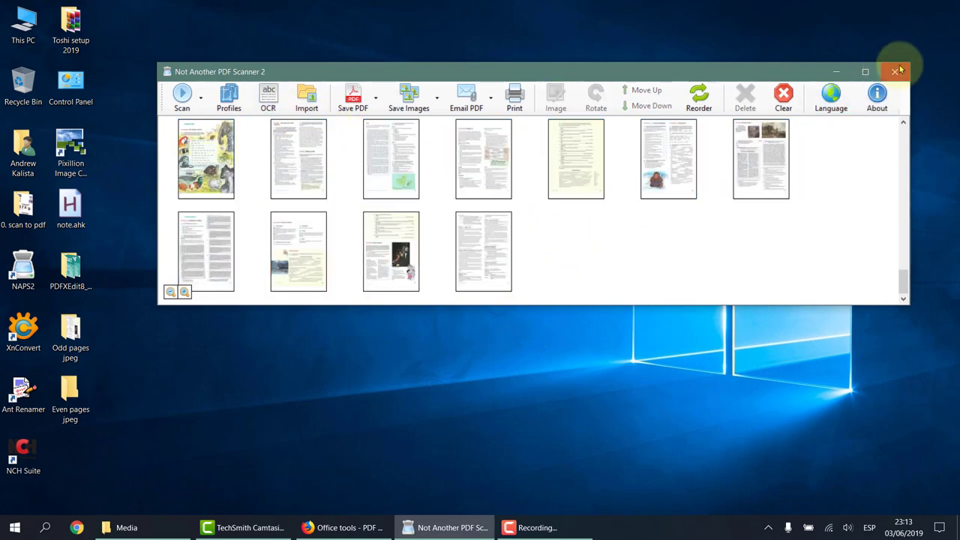
left_click(896, 69)
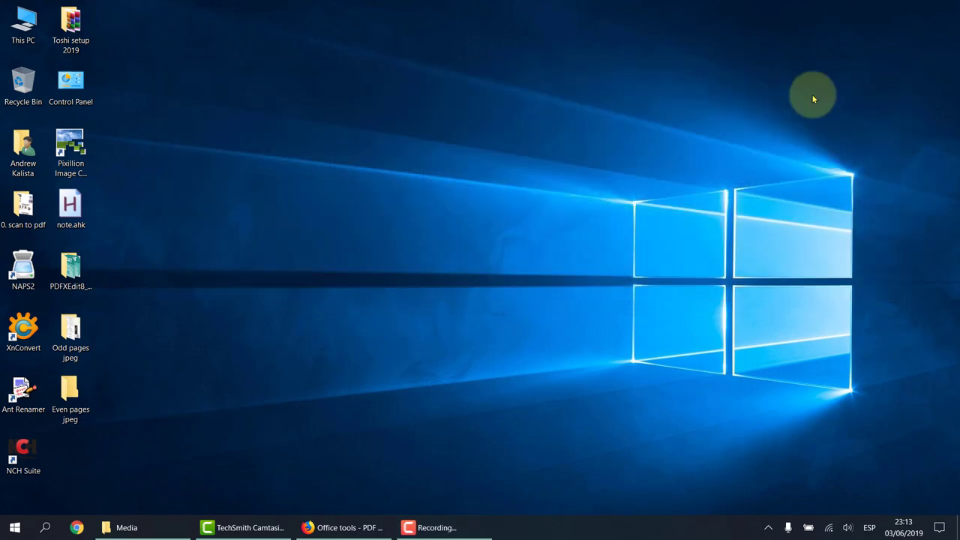
double_click(21, 264)
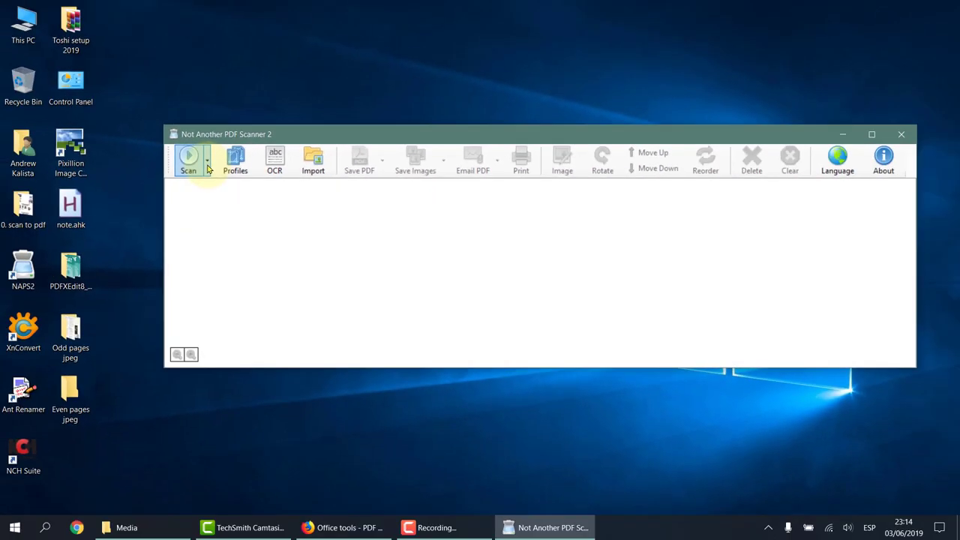
left_click(149, 154)
left_click(391, 255)
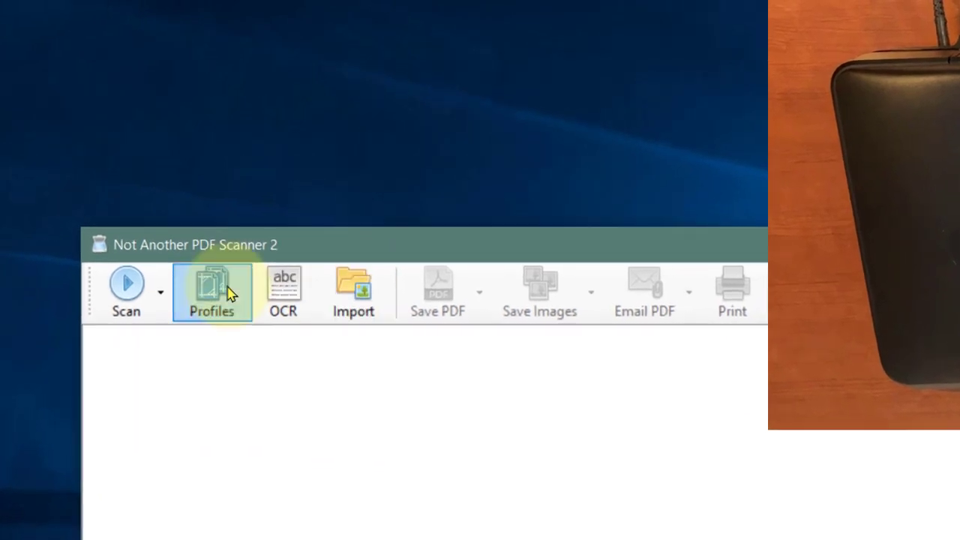
left_click(161, 294)
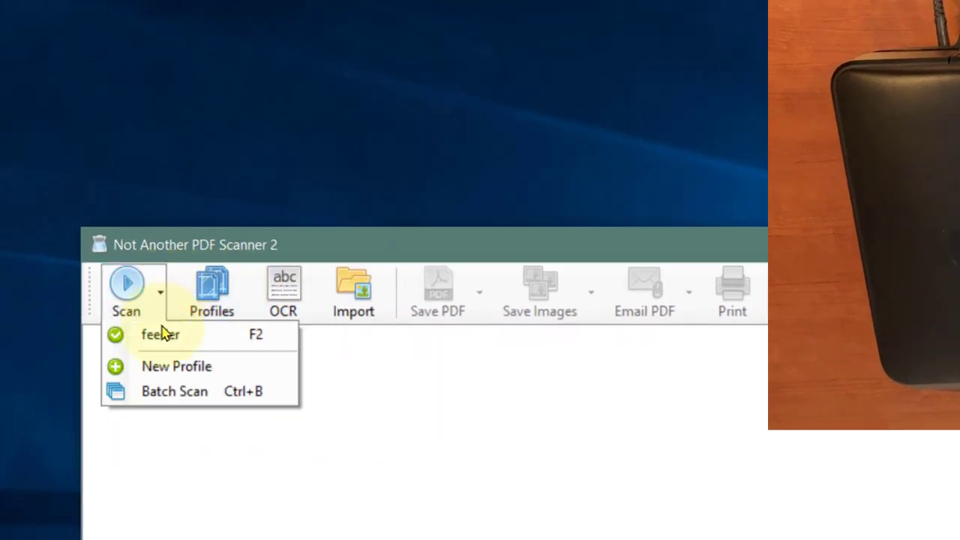
left_click(163, 308)
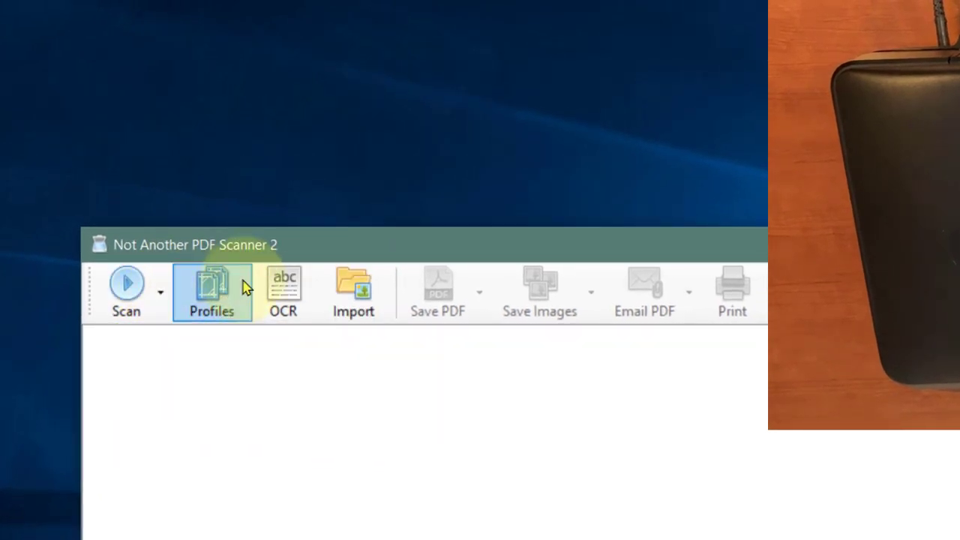
left_click(161, 296)
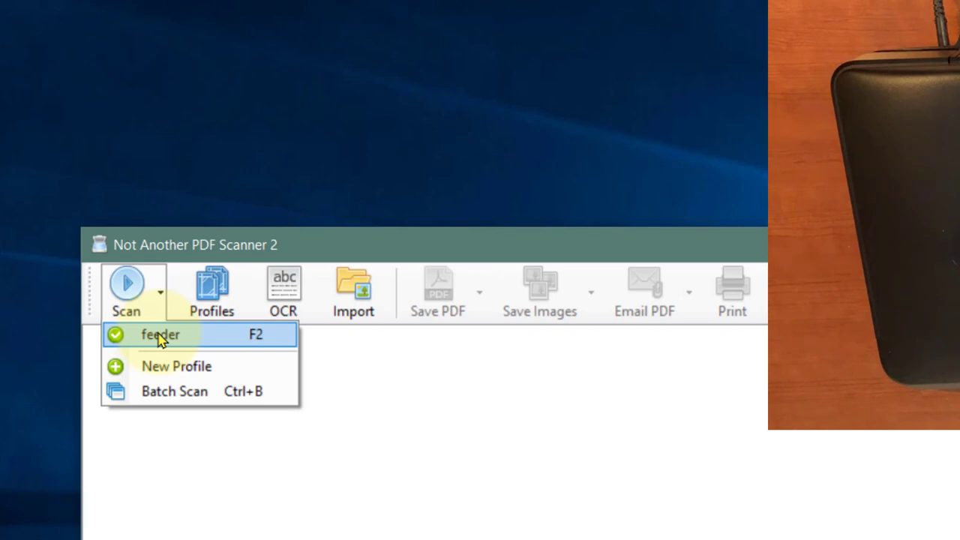
left_click(167, 295)
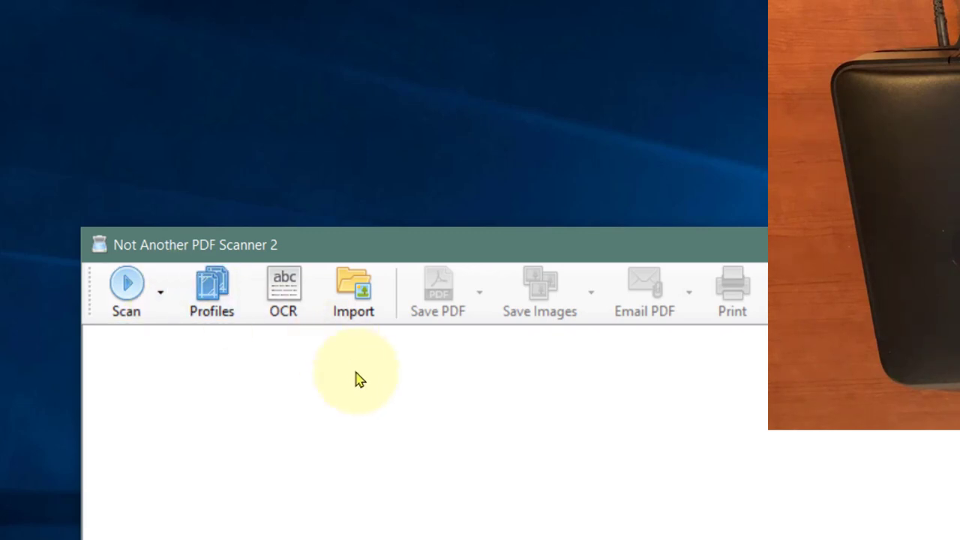
Review the feeder profile's driver, device, paper source, page size and resolution settings.
left_click(216, 306)
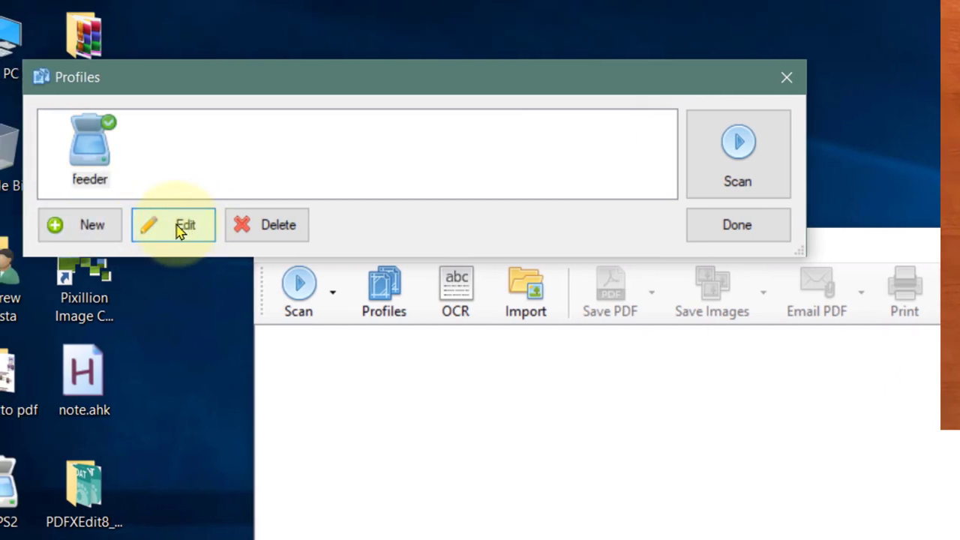
left_click(180, 228)
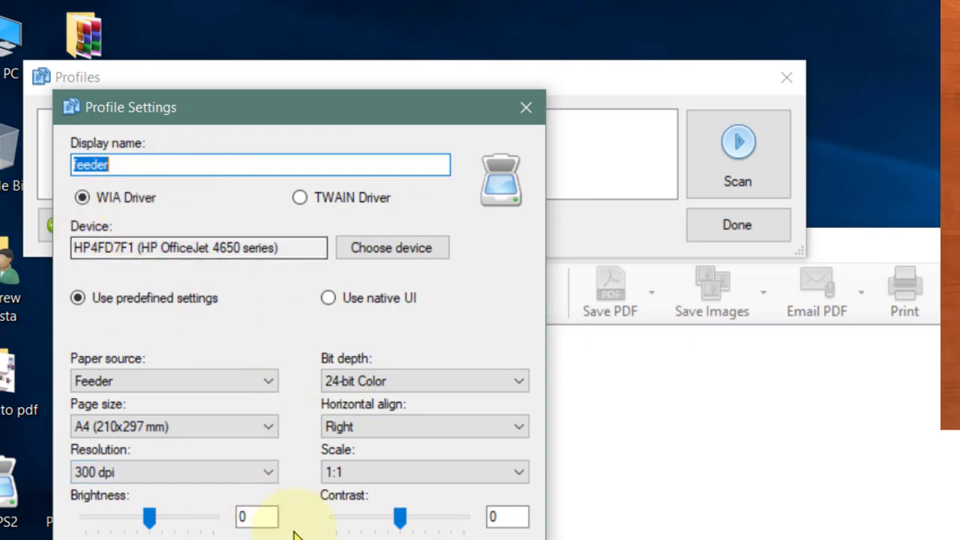
key("Return")
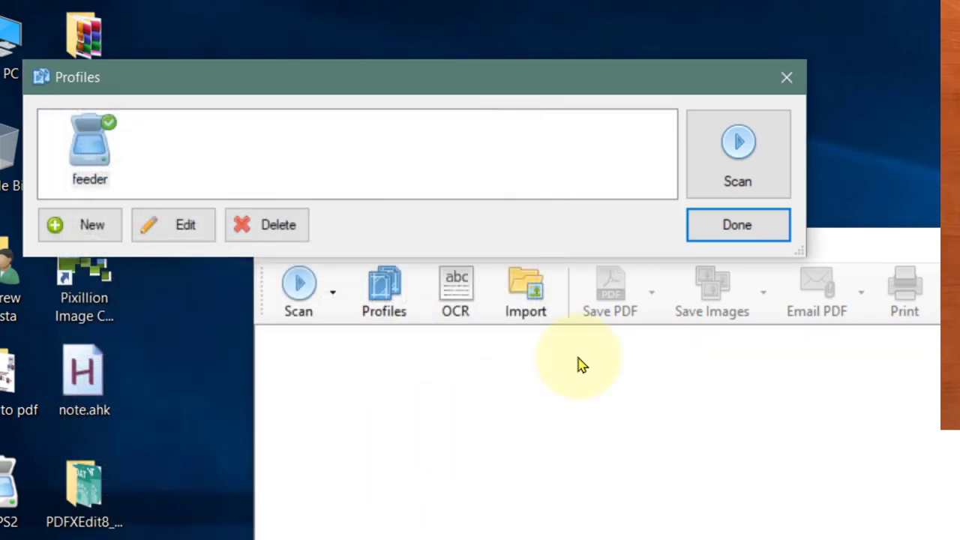
Close the profile list and scan the stack of even pages with the feeder profile.
left_click(727, 226)
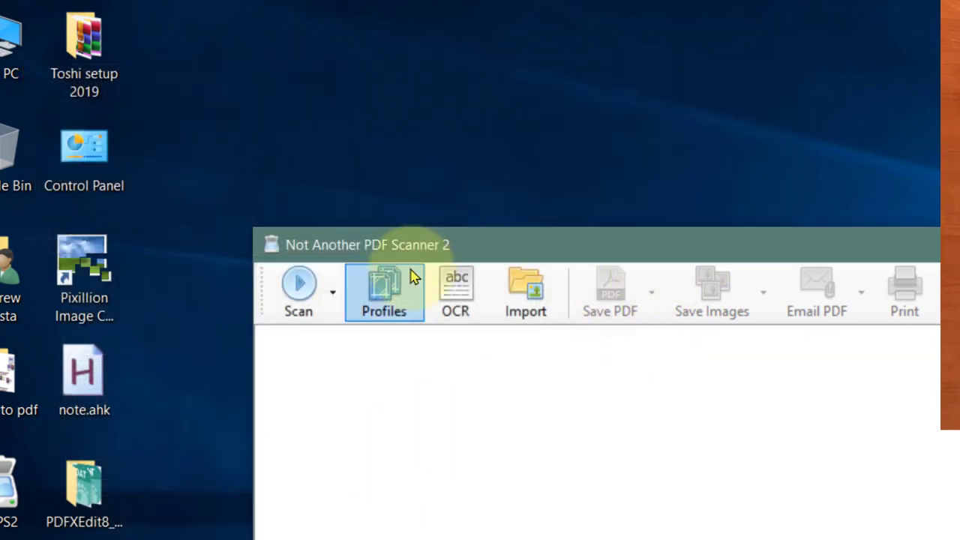
left_click(332, 294)
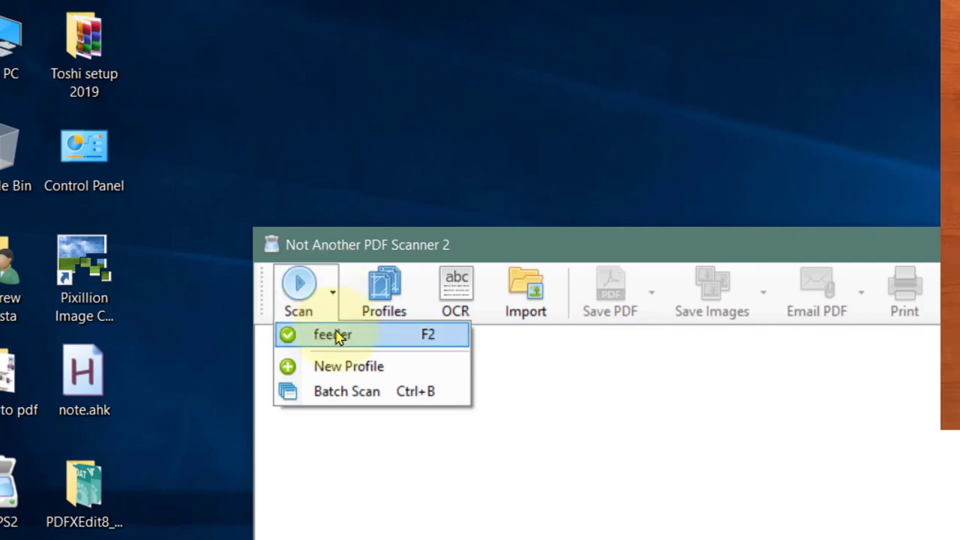
left_click(338, 335)
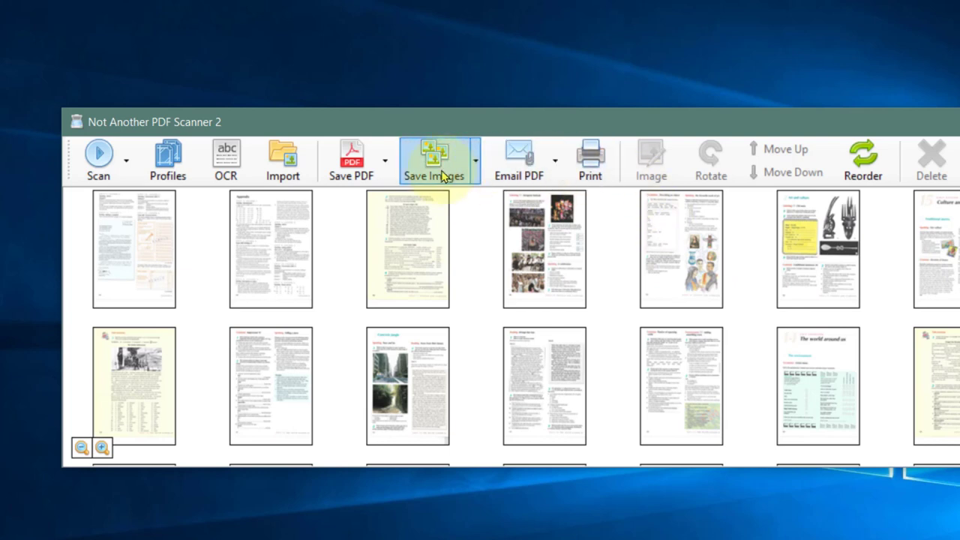
Set the JPEG quality for saved images to 100 and accept the image settings.
left_click(474, 165)
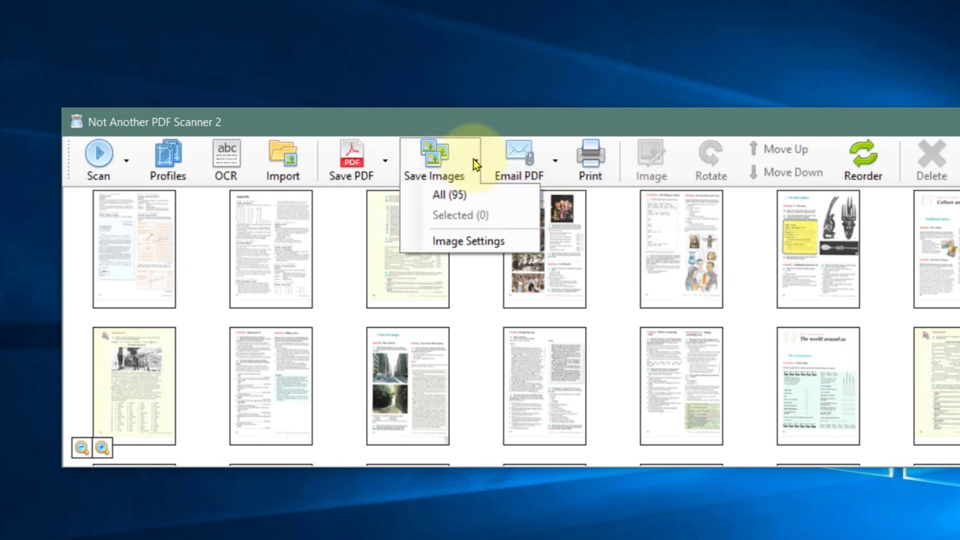
left_click(474, 245)
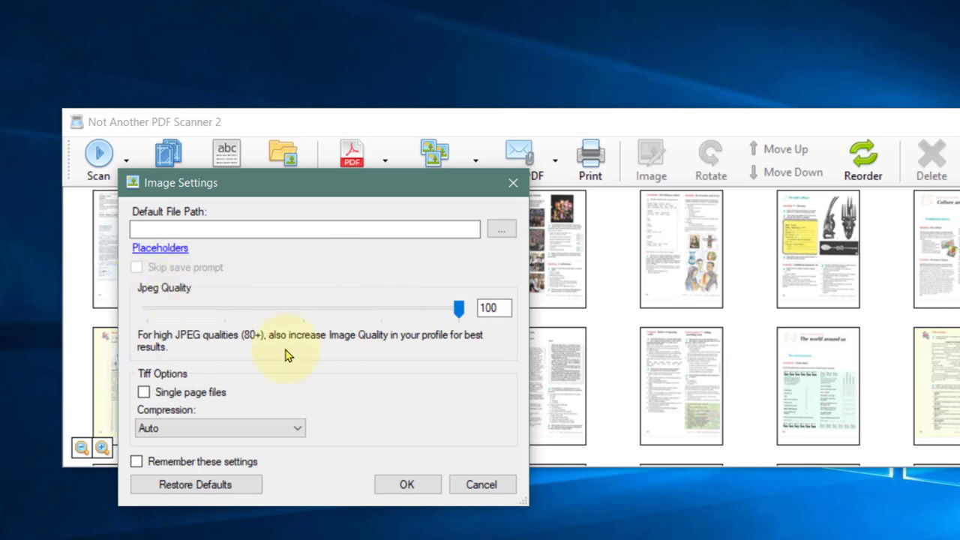
left_click(399, 484)
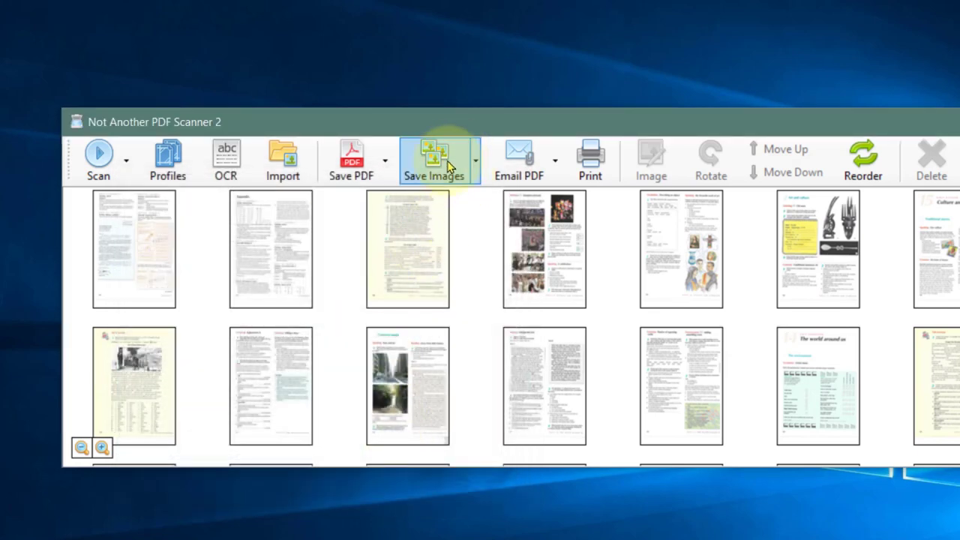
Save all scanned pages as JPEG images named e in the Even pages jpeg folder on the Desktop.
left_click(477, 168)
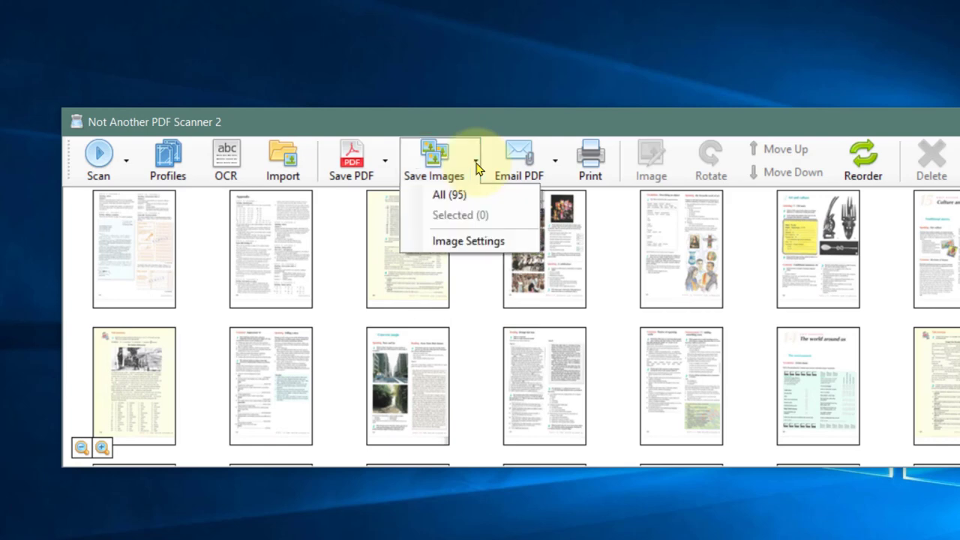
left_click(449, 196)
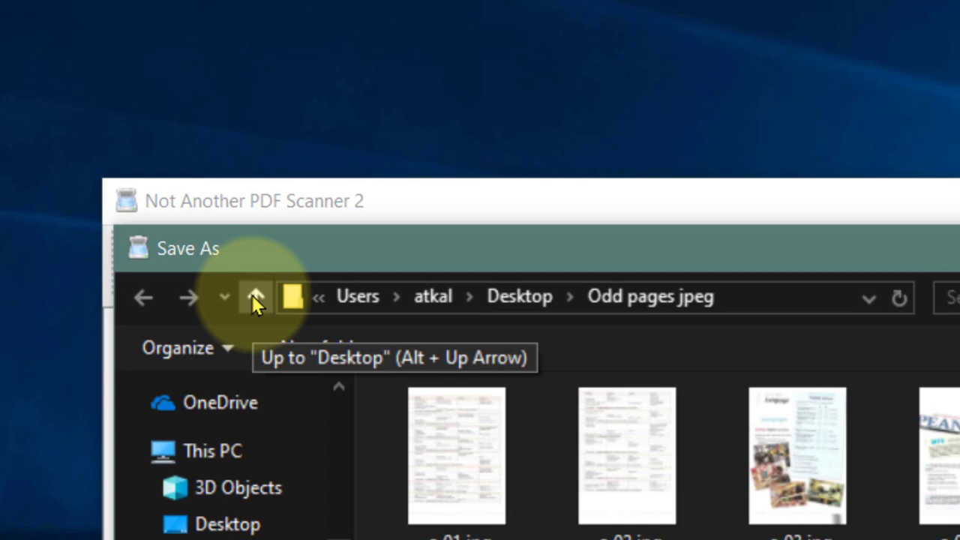
left_click(155, 180)
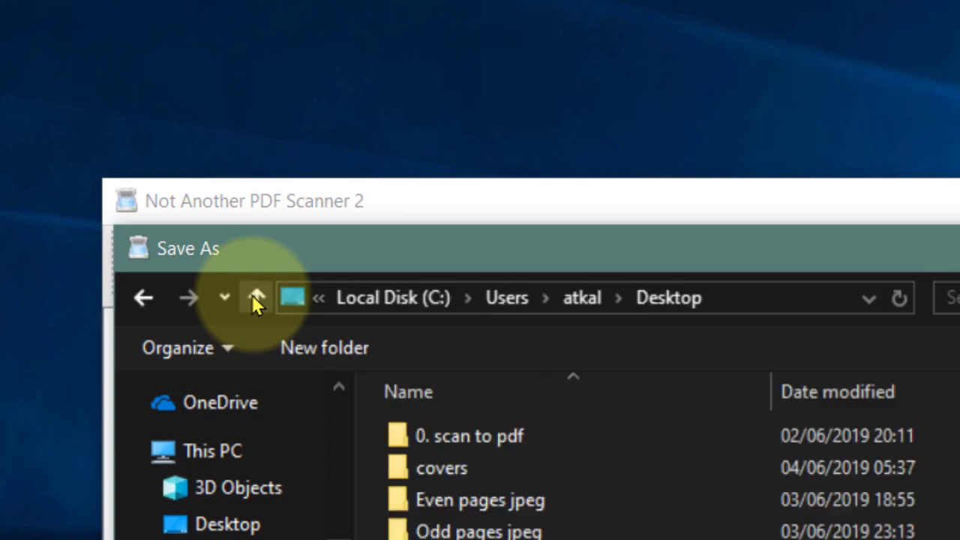
double_click(474, 512)
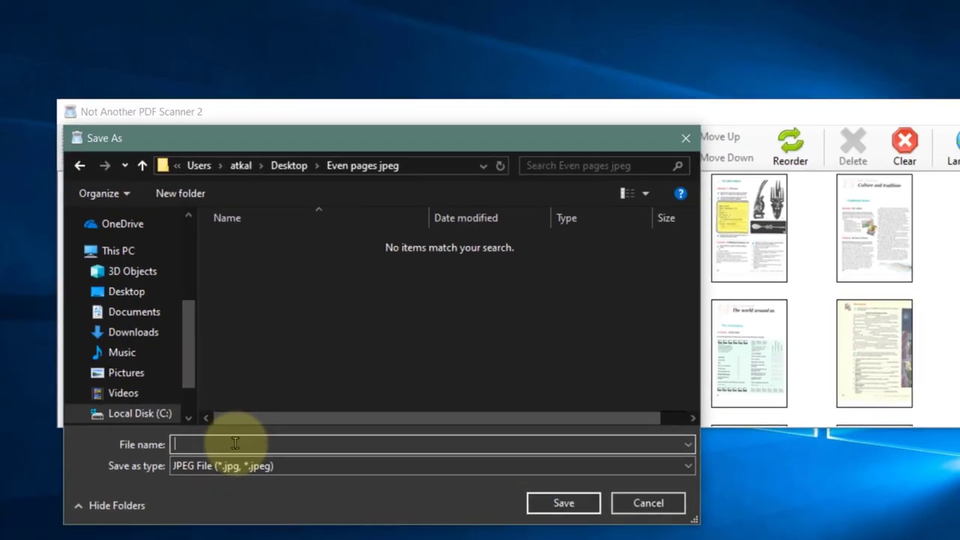
type("e")
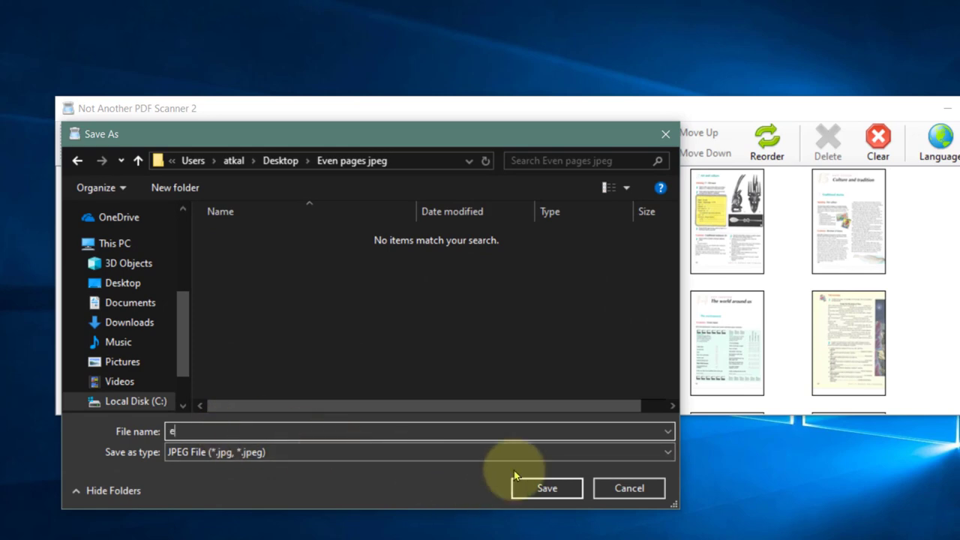
left_click(546, 489)
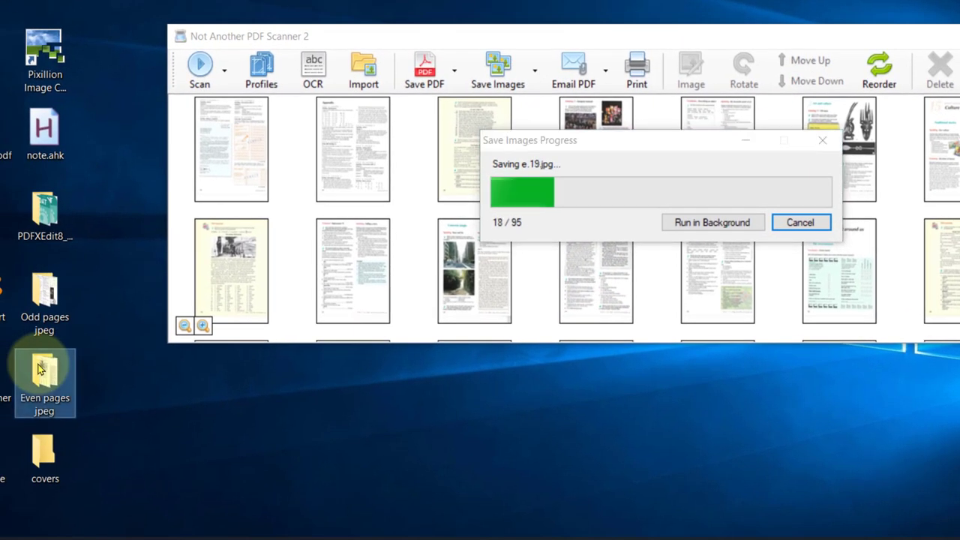
Open the Even pages jpeg folder from the desktop to check the images being saved.
double_click(42, 369)
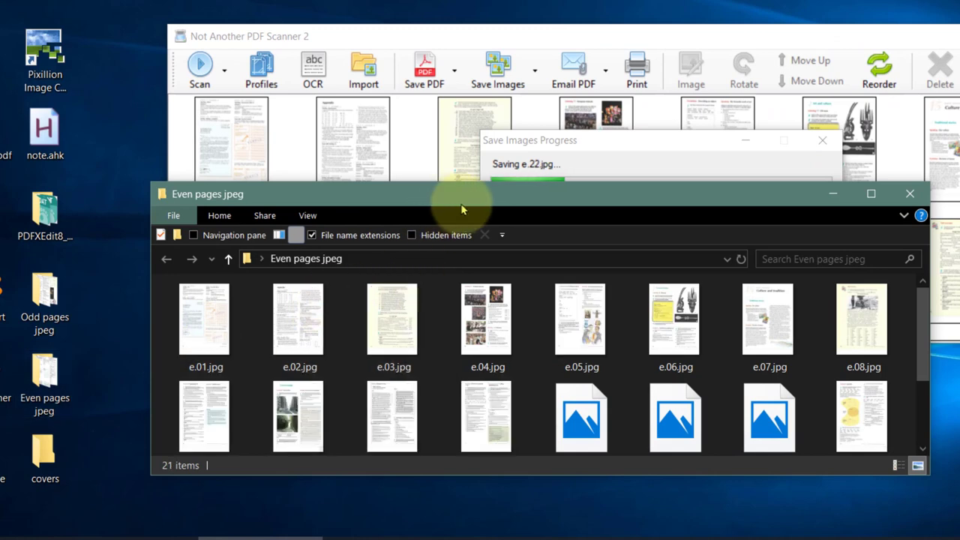
left_click_drag(489, 200, 552, 0)
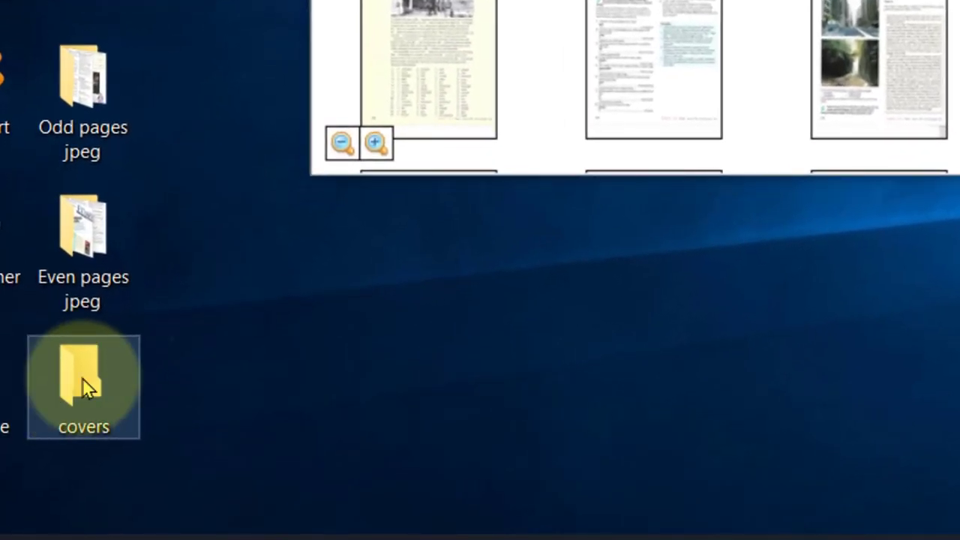
Select the covers folder on the desktop, then close NAPS2 and reopen it for a fresh scanning session.
left_click(83, 386)
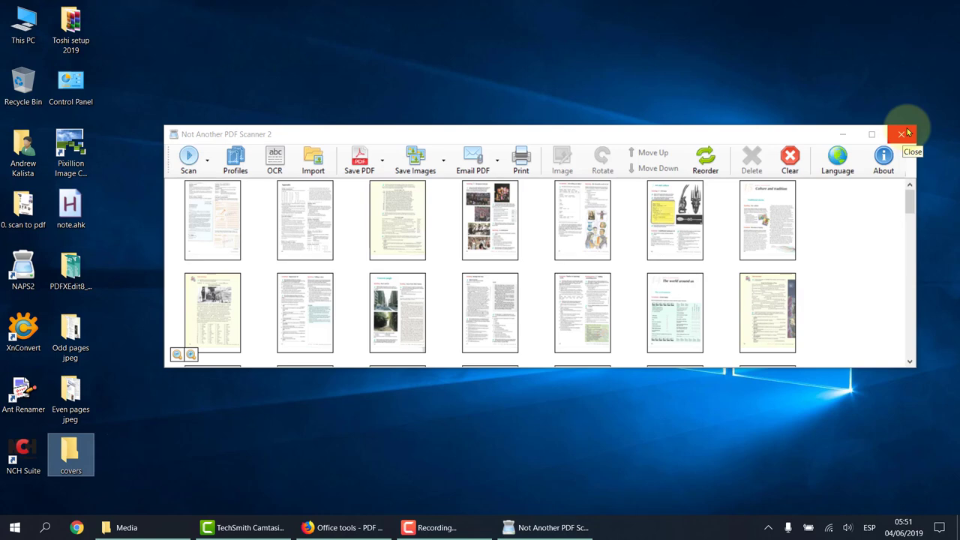
left_click(902, 134)
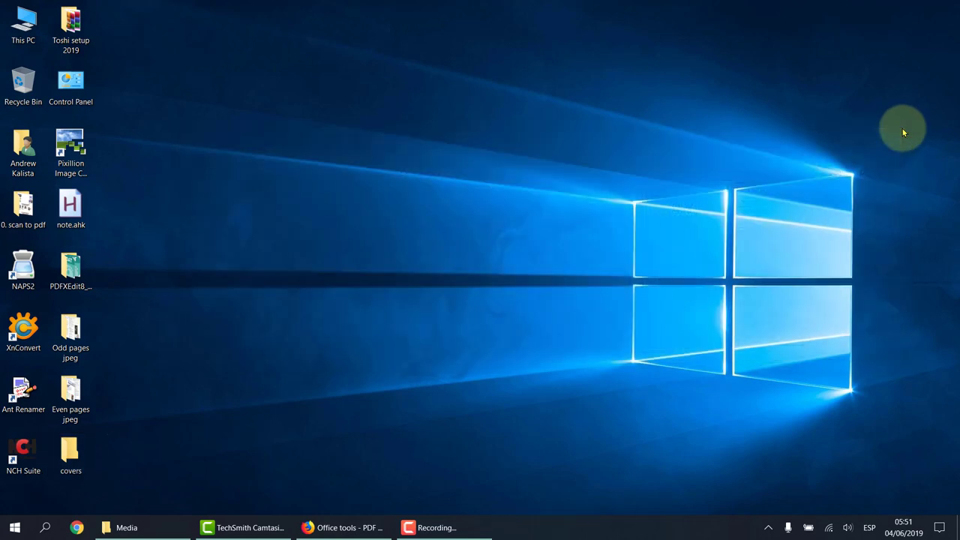
double_click(22, 271)
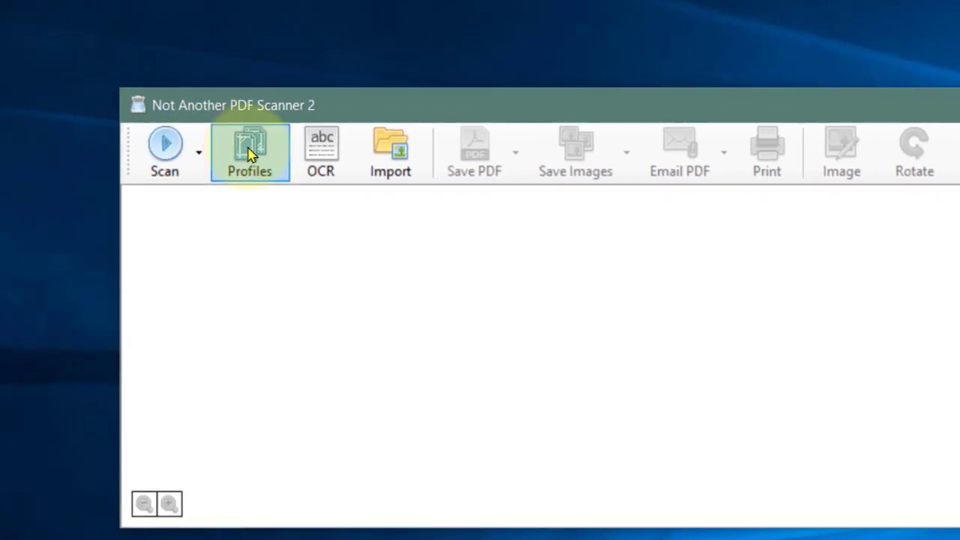
Create a new scanning profile with the display name flatbed.
left_click(250, 153)
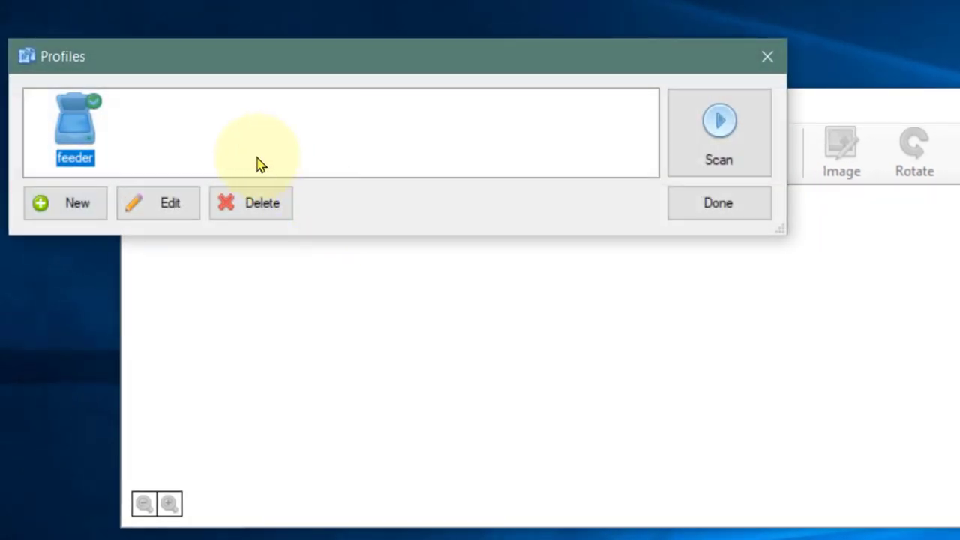
left_click(71, 209)
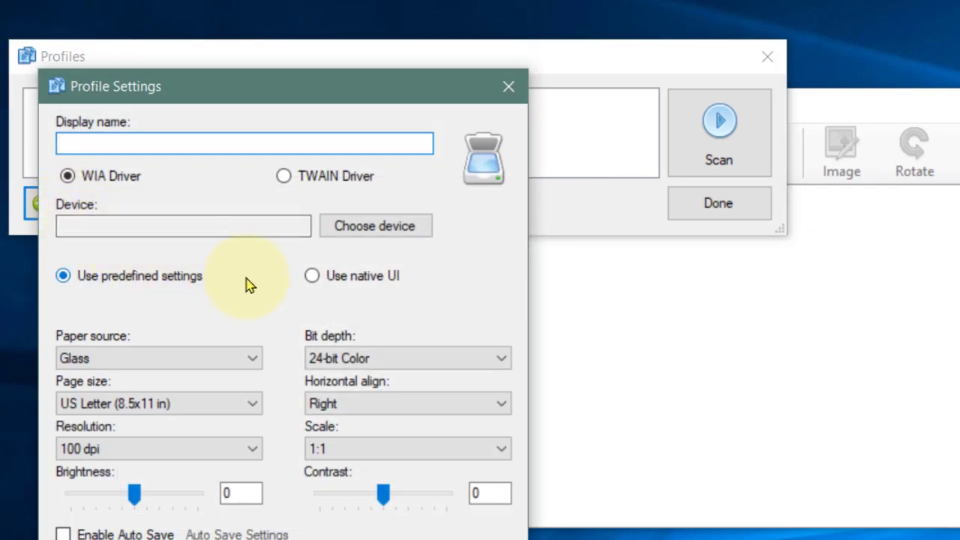
type("flatbed")
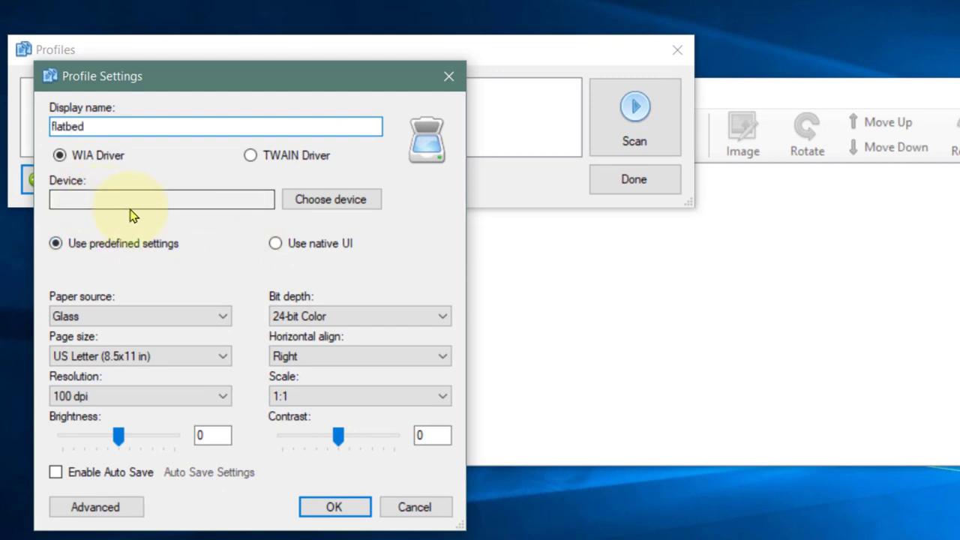
Choose HP4FD7F1 (HP OfficeJet 4650 series) as the flatbed profile's device, viewing the scanner's properties along the way.
left_click(300, 201)
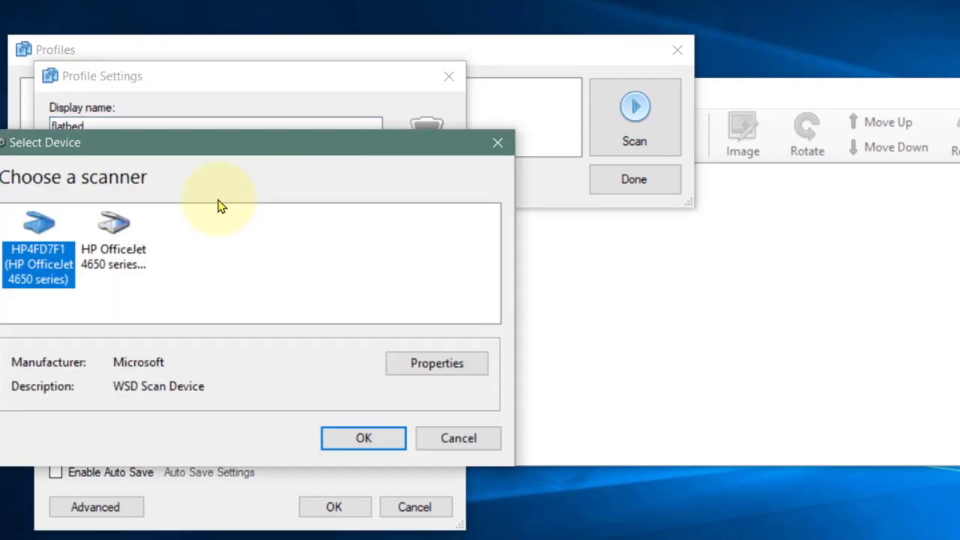
left_click(52, 264)
left_click(363, 441)
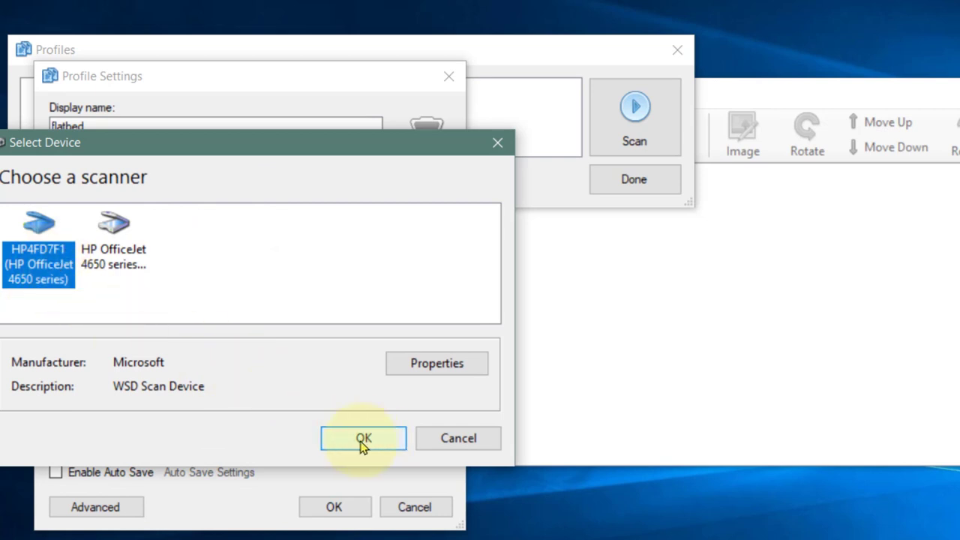
left_click(416, 366)
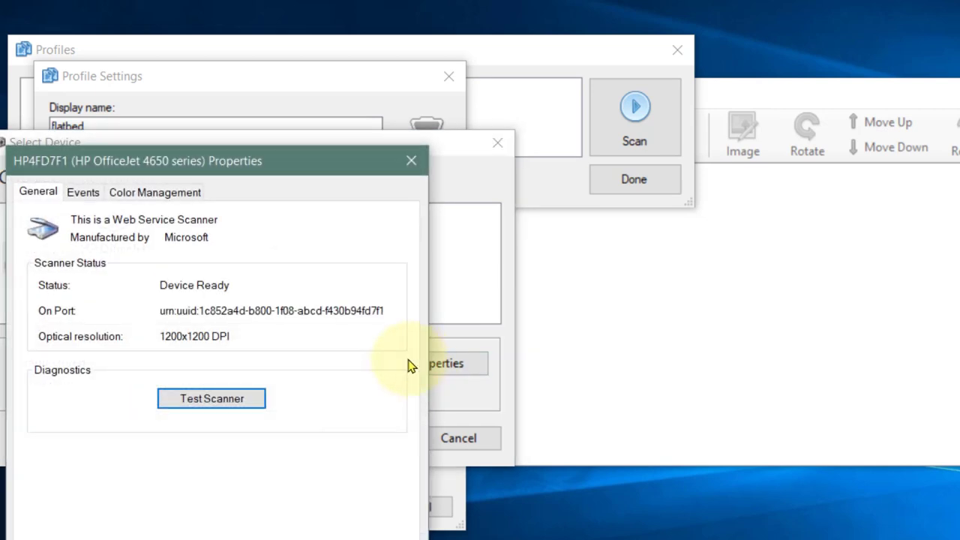
left_click(411, 160)
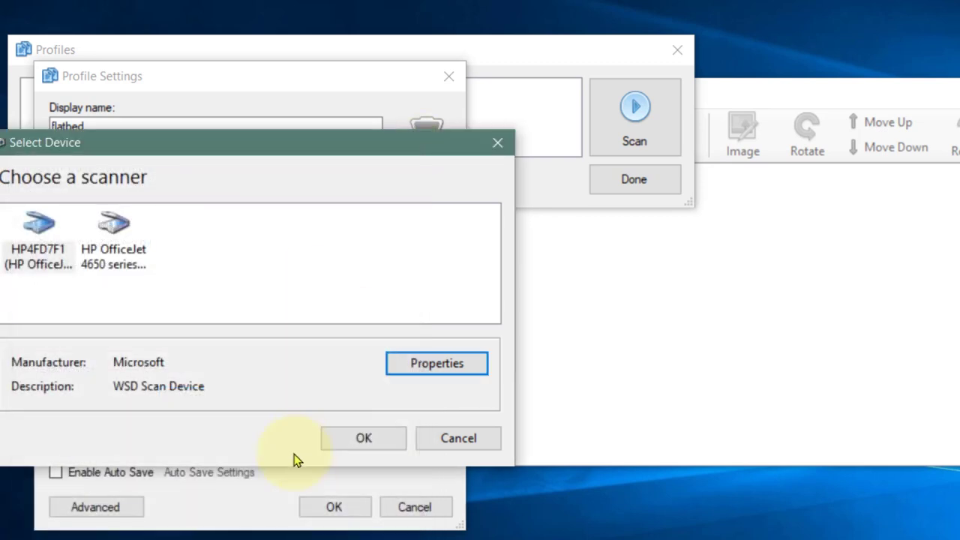
left_click(41, 259)
left_click(359, 439)
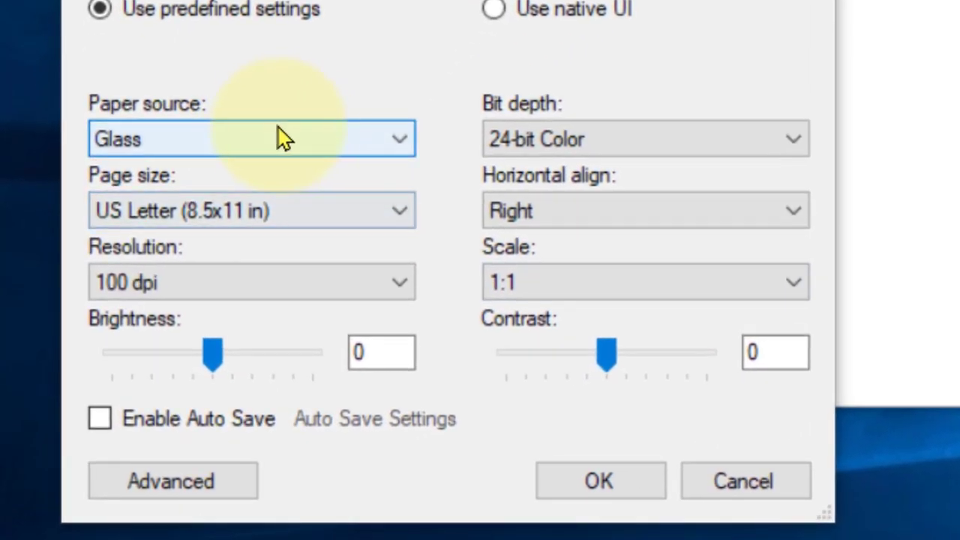
Keep Glass as the flatbed profile's paper source and set its page size to A4 (210x297 mm) and resolution to 300 dpi.
left_click(250, 173)
left_click(270, 140)
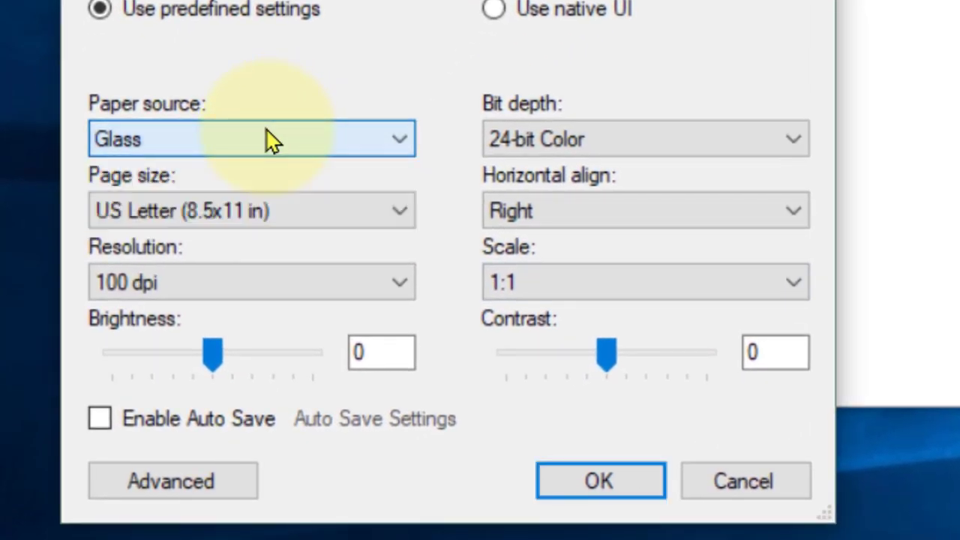
left_click(277, 222)
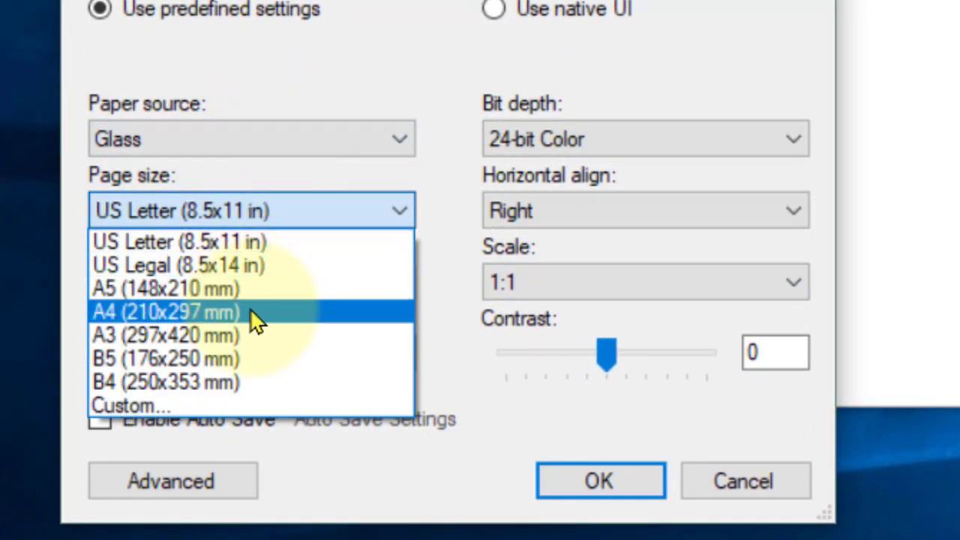
left_click(259, 313)
left_click(247, 294)
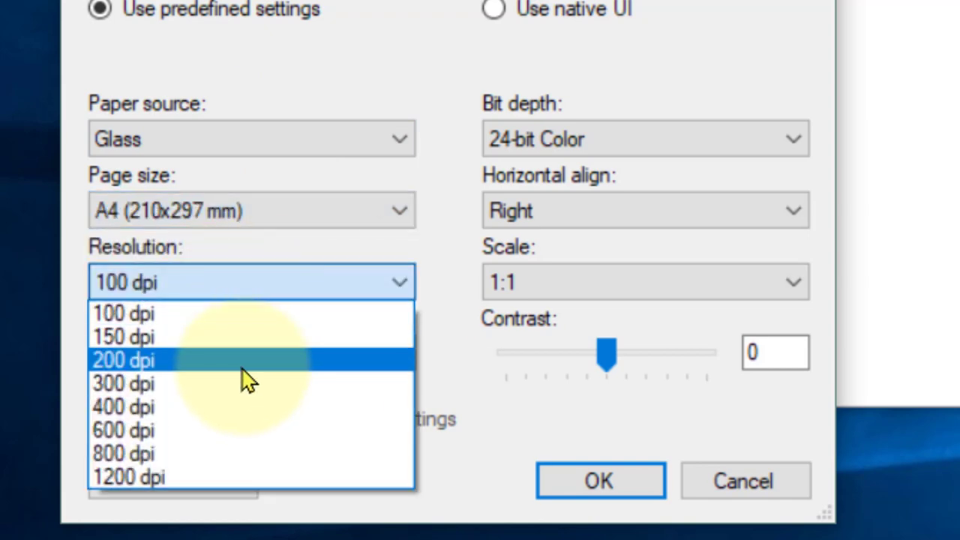
left_click(238, 383)
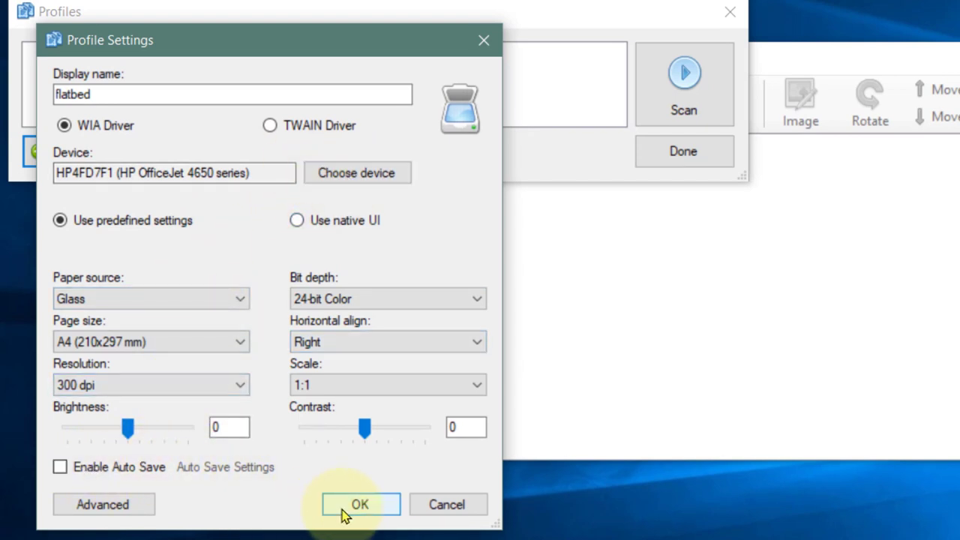
Raise the flatbed profile's advanced image quality to 100 and save the profile.
left_click(128, 507)
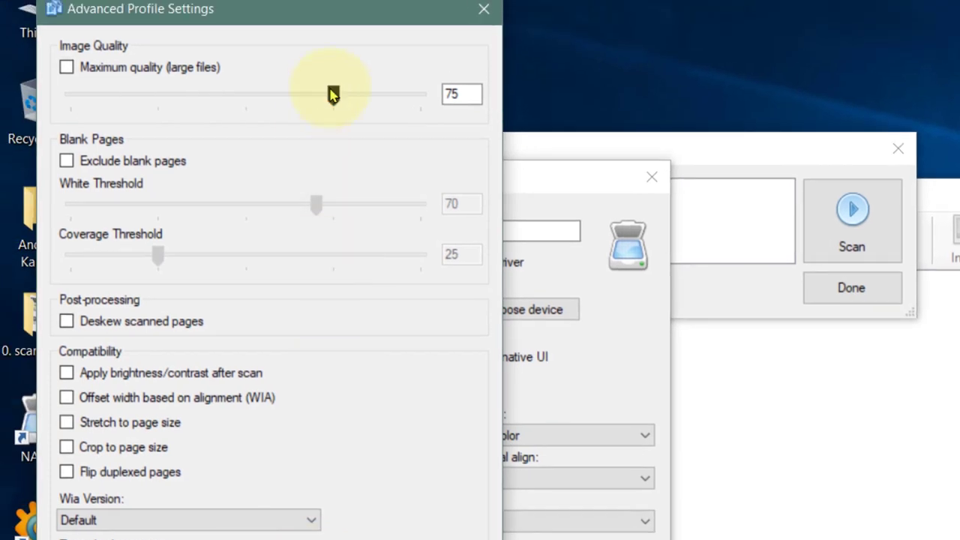
left_click_drag(339, 94, 421, 94)
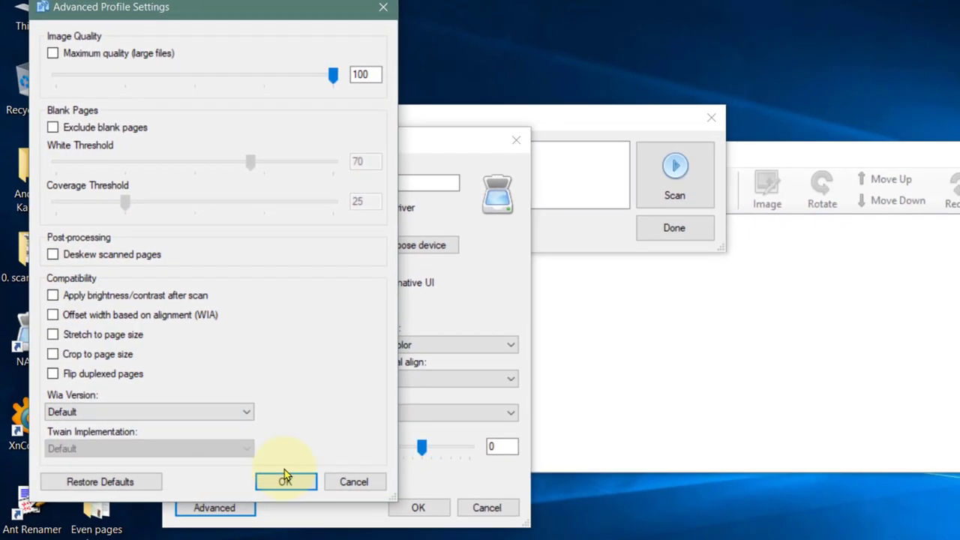
left_click(285, 480)
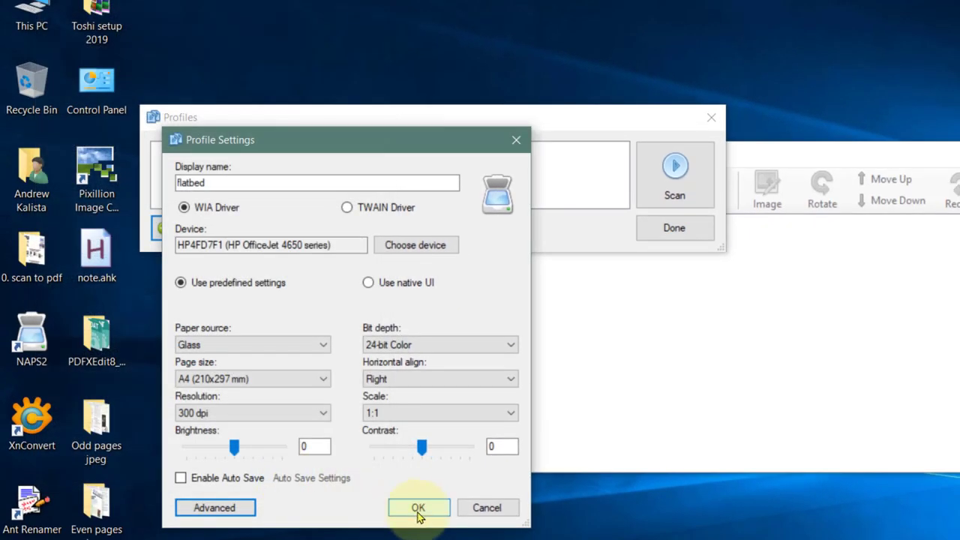
left_click(418, 508)
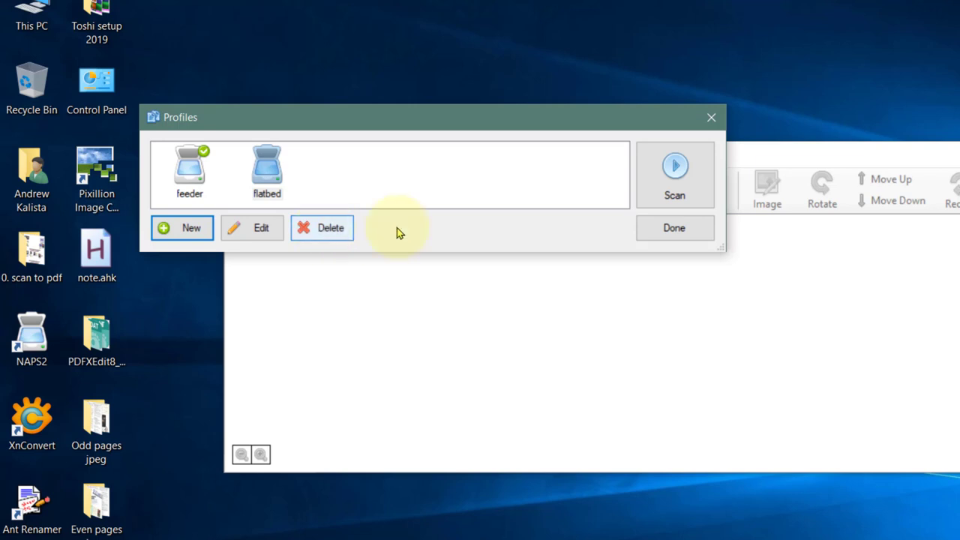
Close the profile list and set up a batch scan that uses the flatbed profile.
left_click(673, 228)
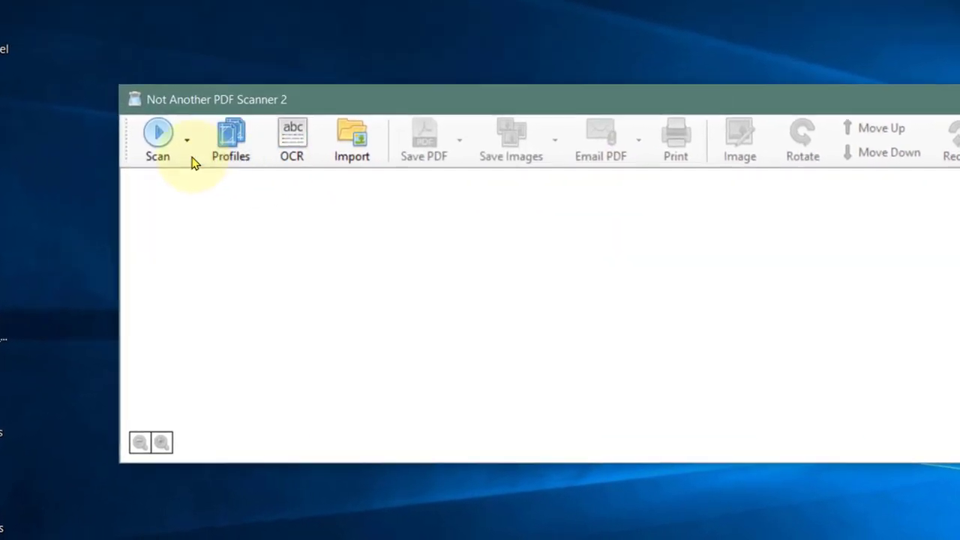
left_click(275, 194)
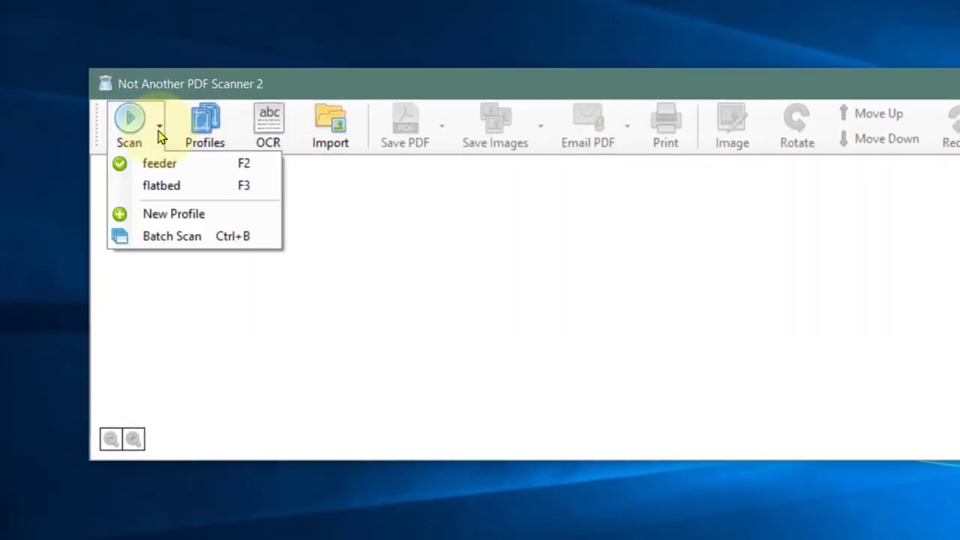
left_click(159, 137)
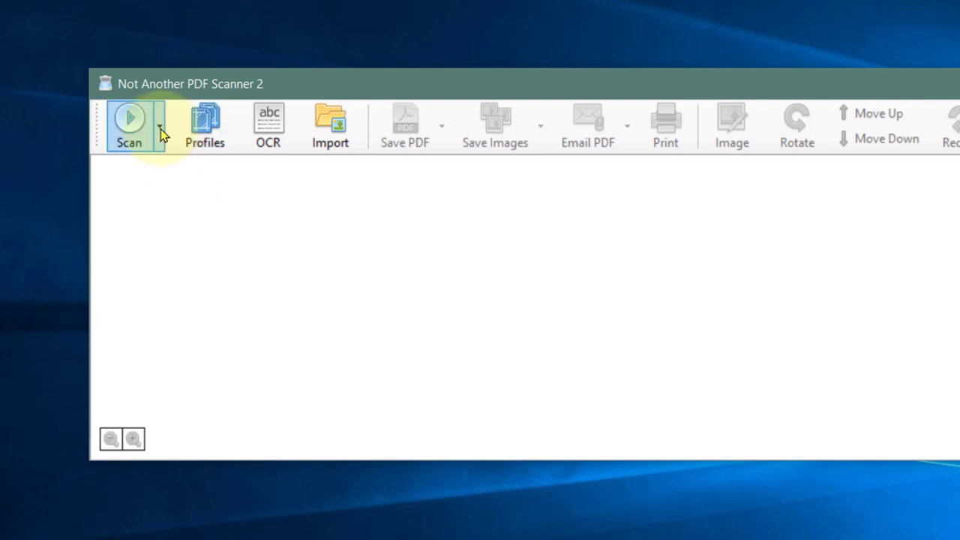
left_click(161, 132)
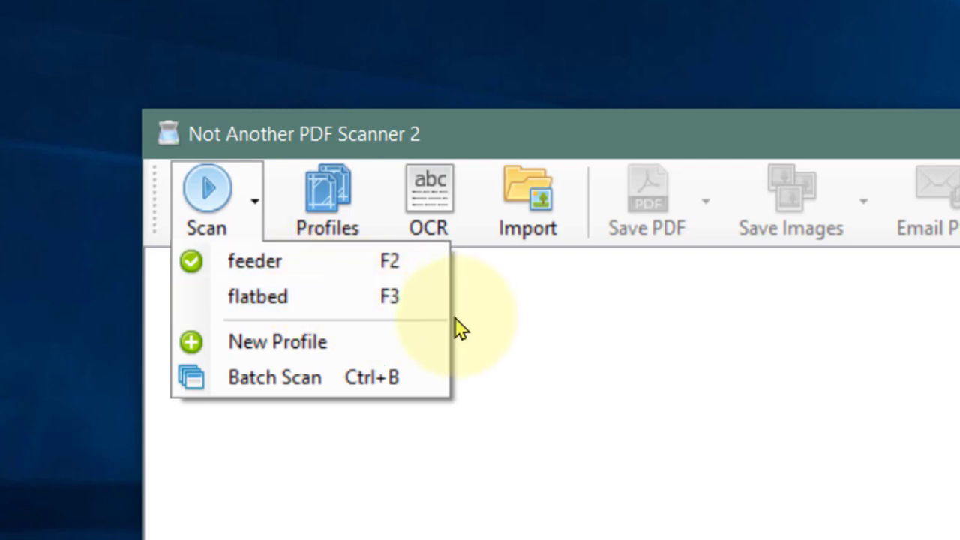
left_click(536, 332)
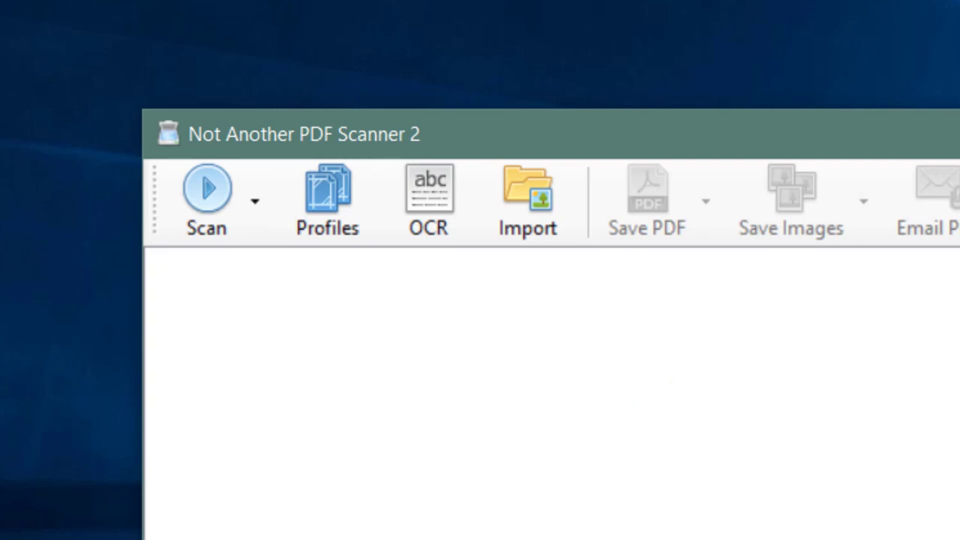
left_click(255, 204)
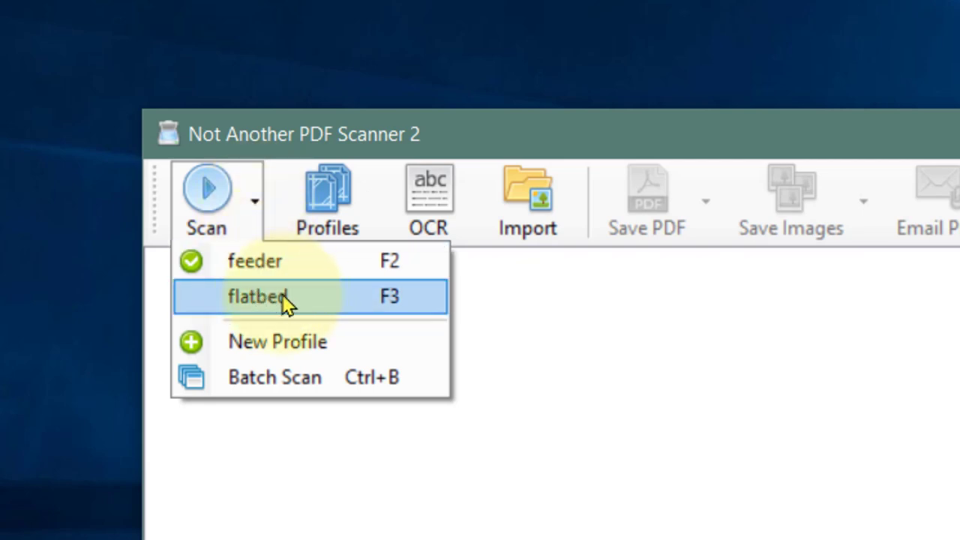
left_click(280, 371)
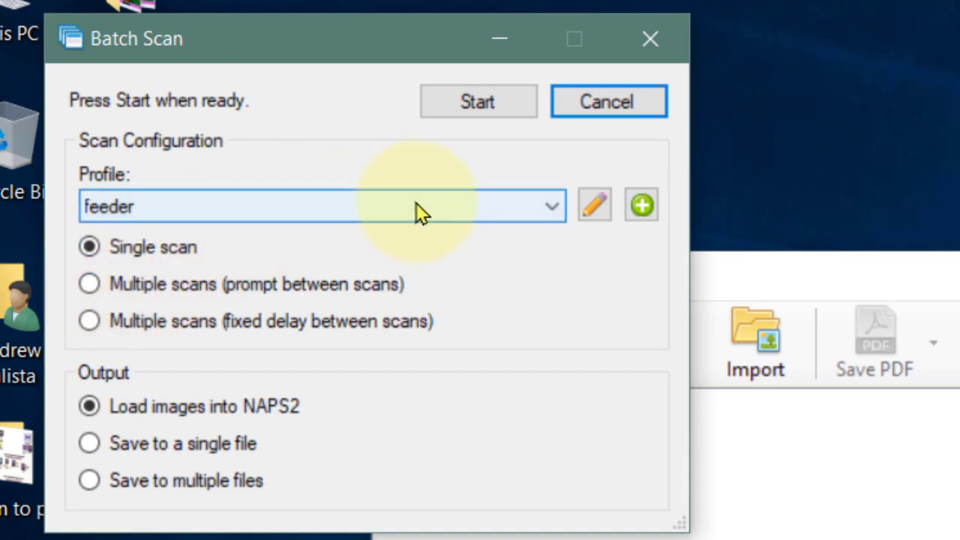
left_click(268, 207)
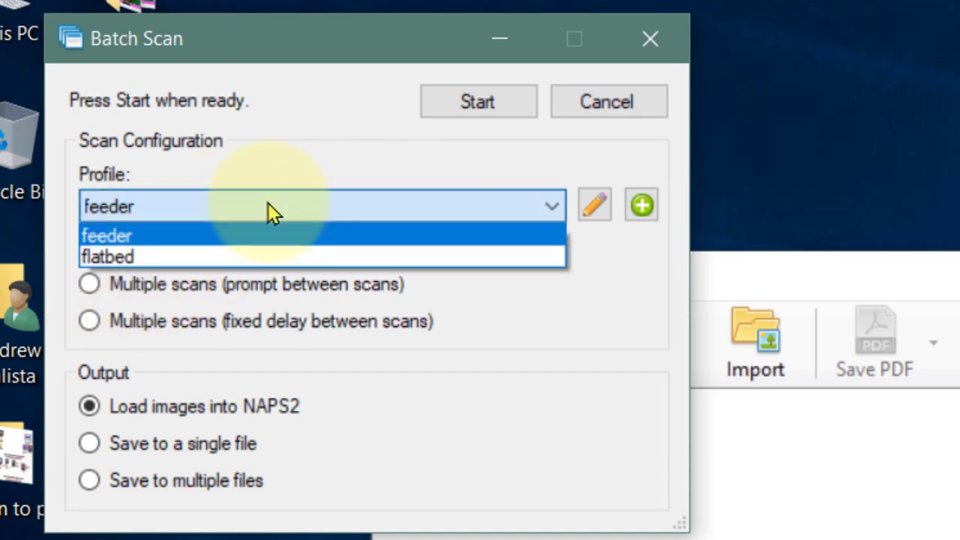
left_click(268, 256)
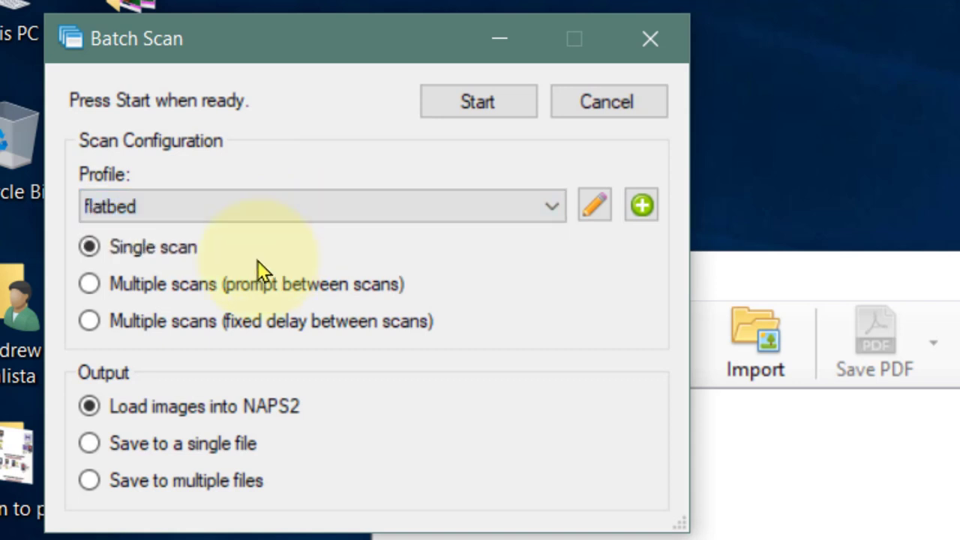
Run the batch as multiple scans with a fixed delay, 6 scans 10 seconds apart, loading the images into NAPS2, and close the setup.
left_click(91, 284)
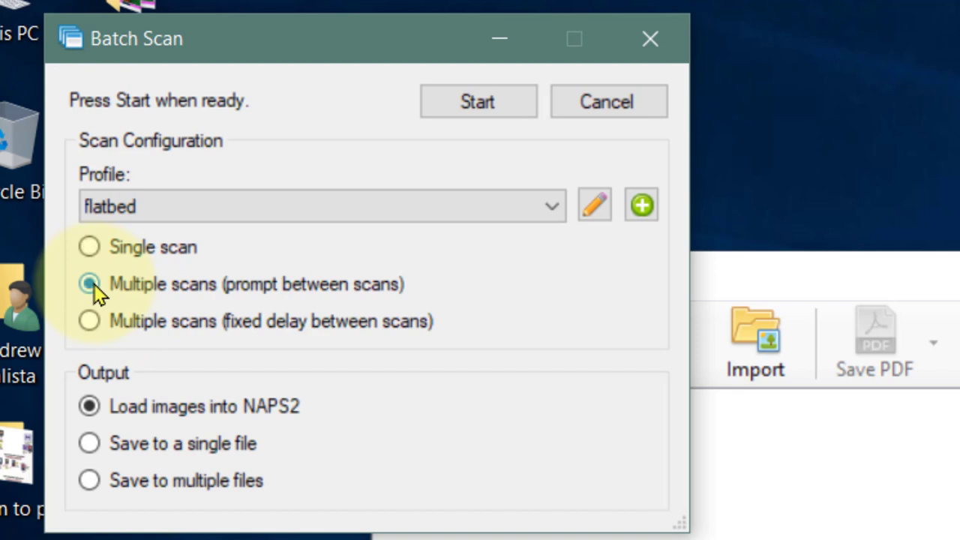
left_click(95, 325)
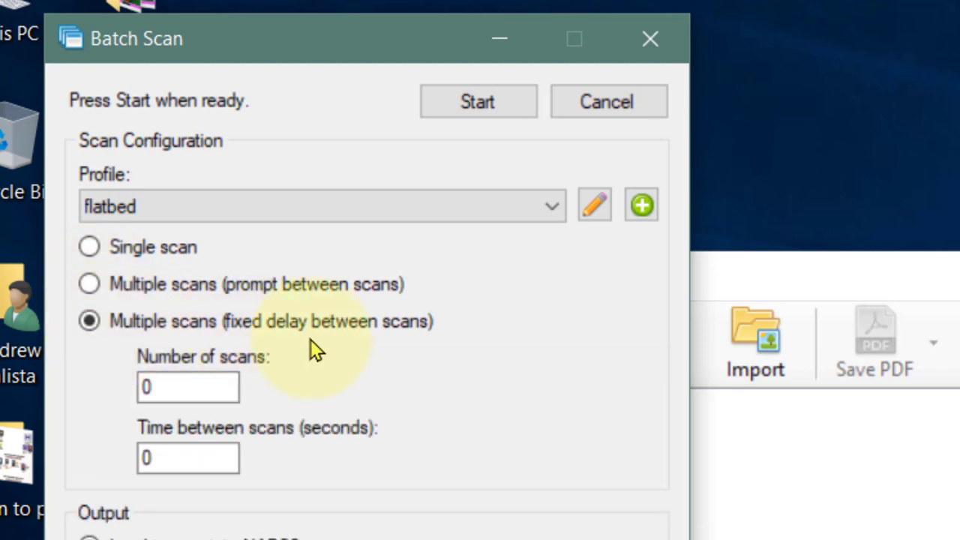
double_click(175, 383)
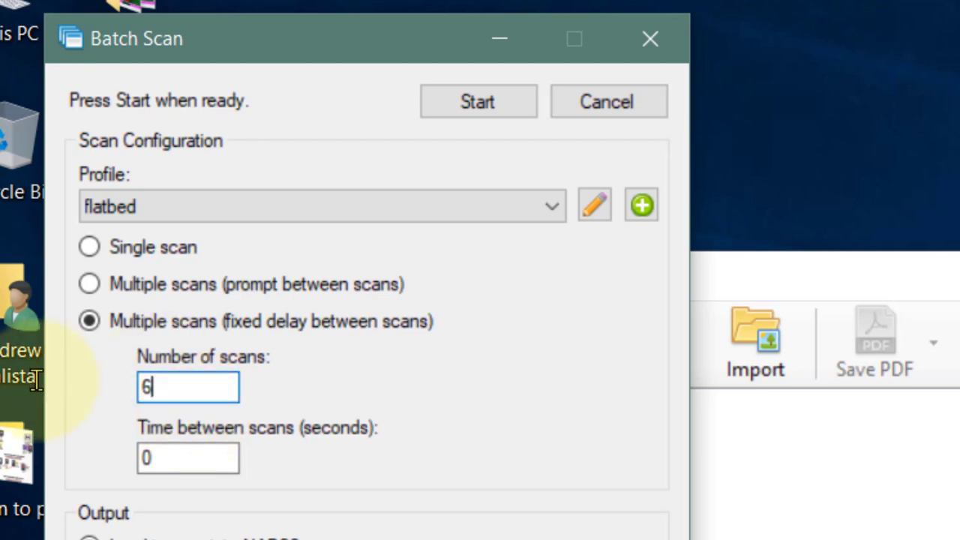
double_click(165, 460)
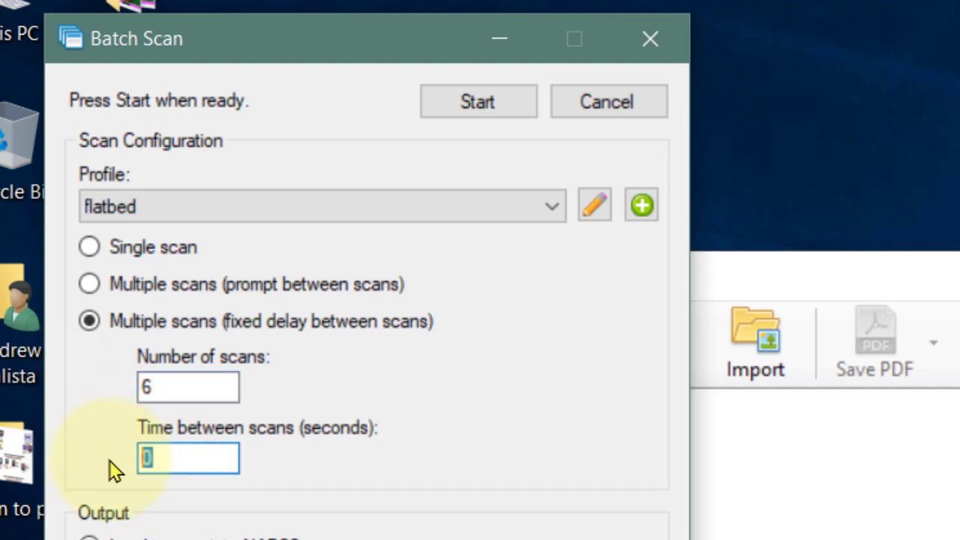
type("10")
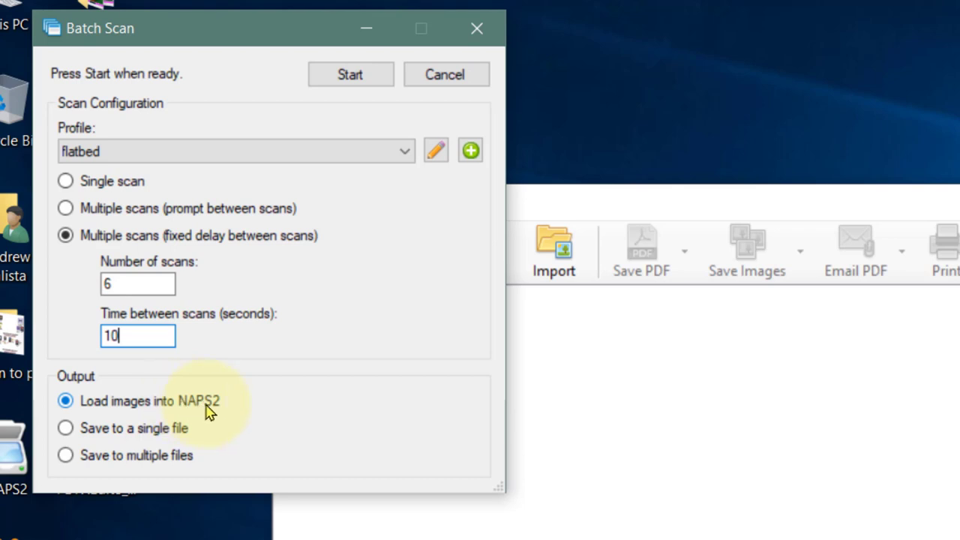
left_click(343, 79)
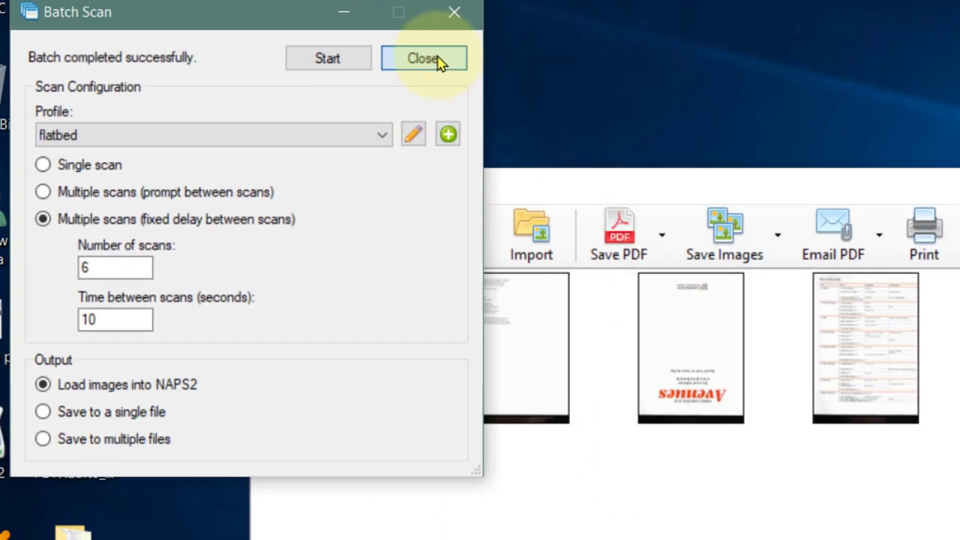
left_click(460, 78)
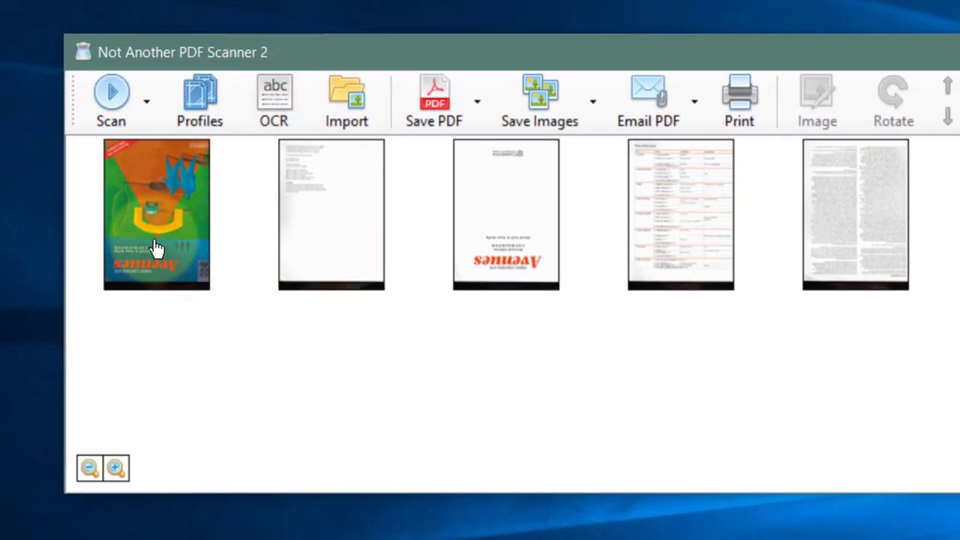
Set the JPEG quality for saved images to 100 in the image settings.
left_click(591, 105)
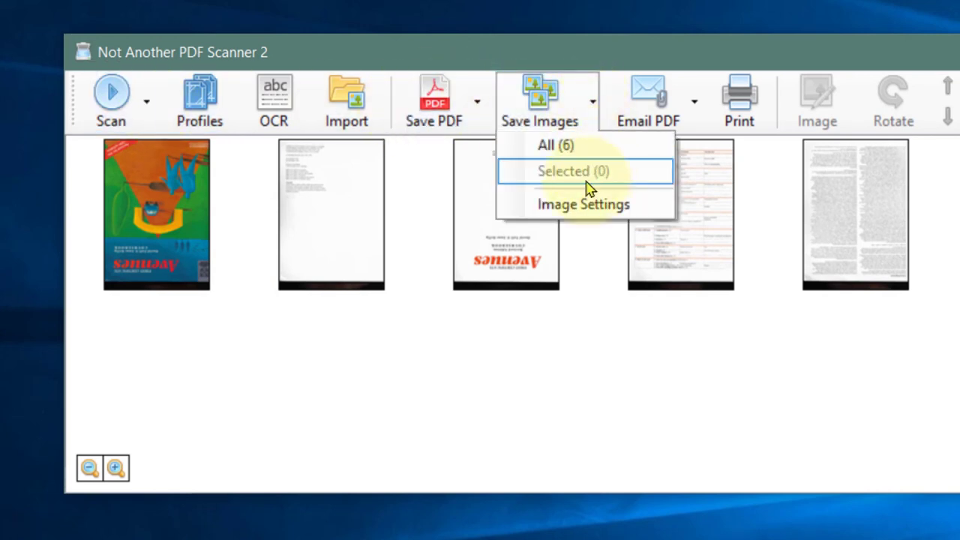
left_click(579, 210)
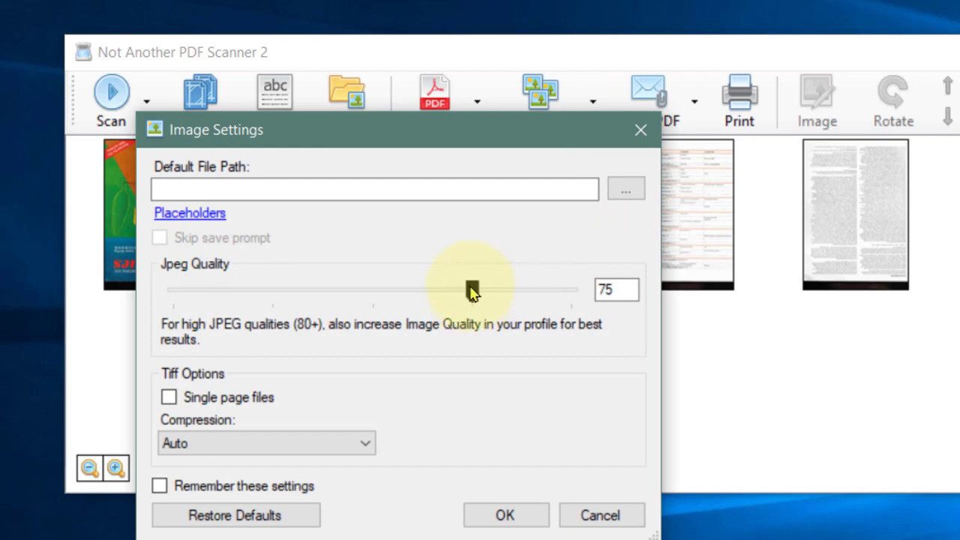
left_click_drag(473, 291, 574, 303)
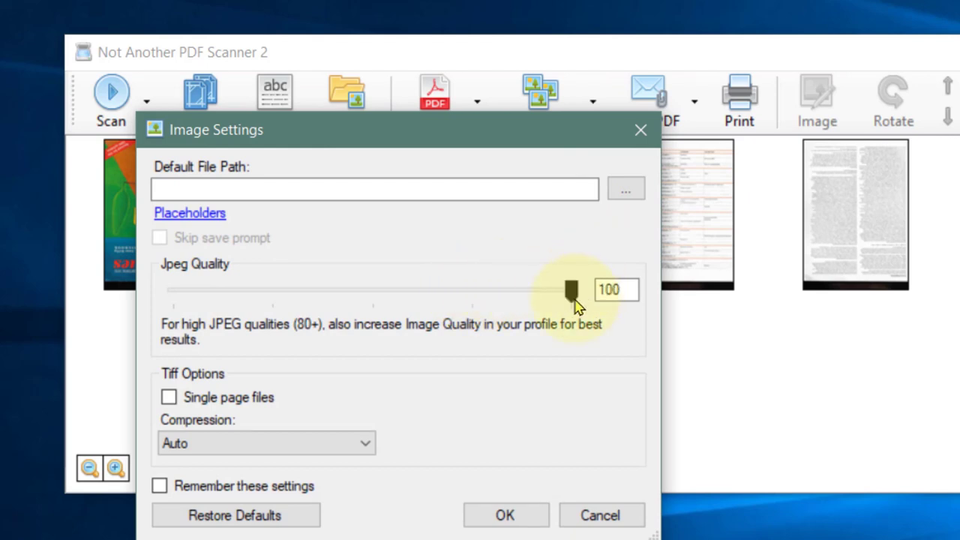
left_click(504, 513)
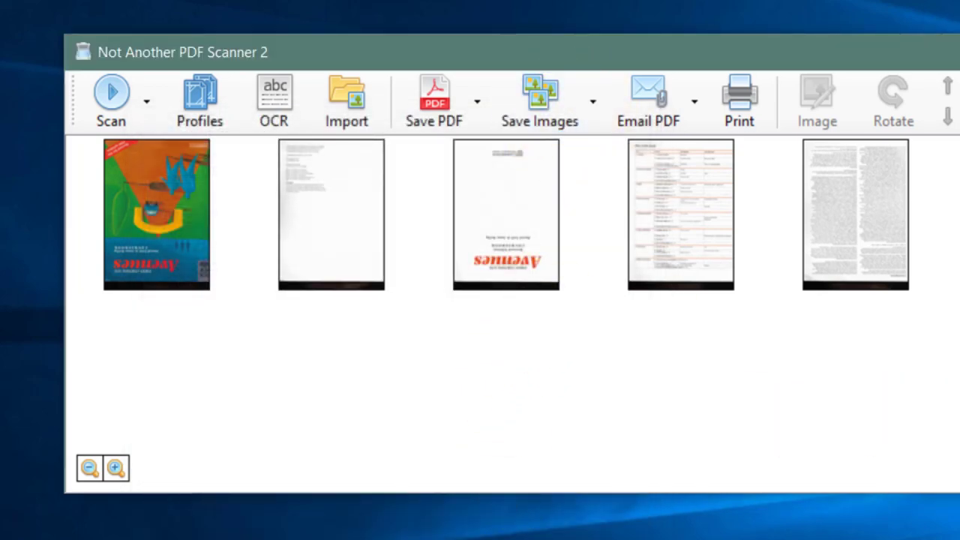
Select all the flatbed scans and save them as images named c in the desktop's covers folder.
left_click_drag(952, 353, 153, 210)
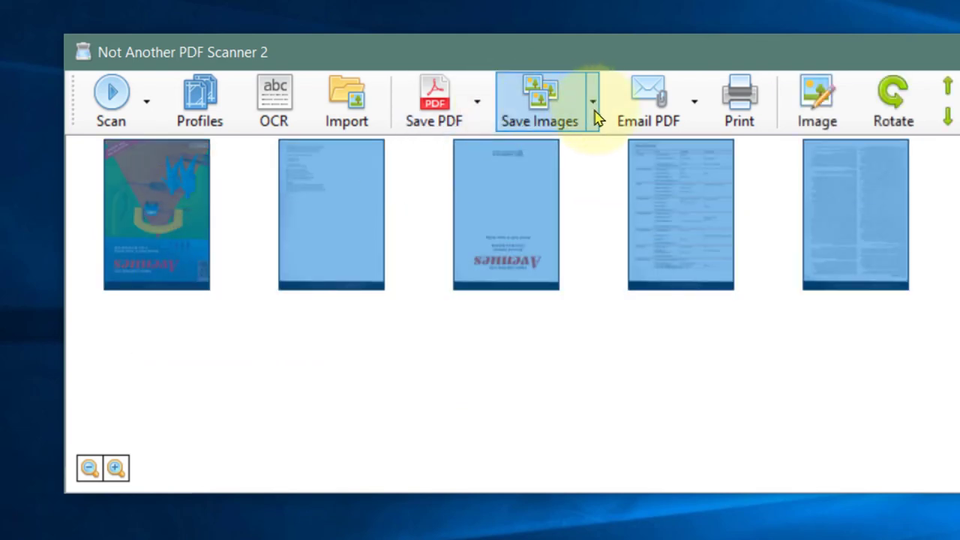
left_click(540, 108)
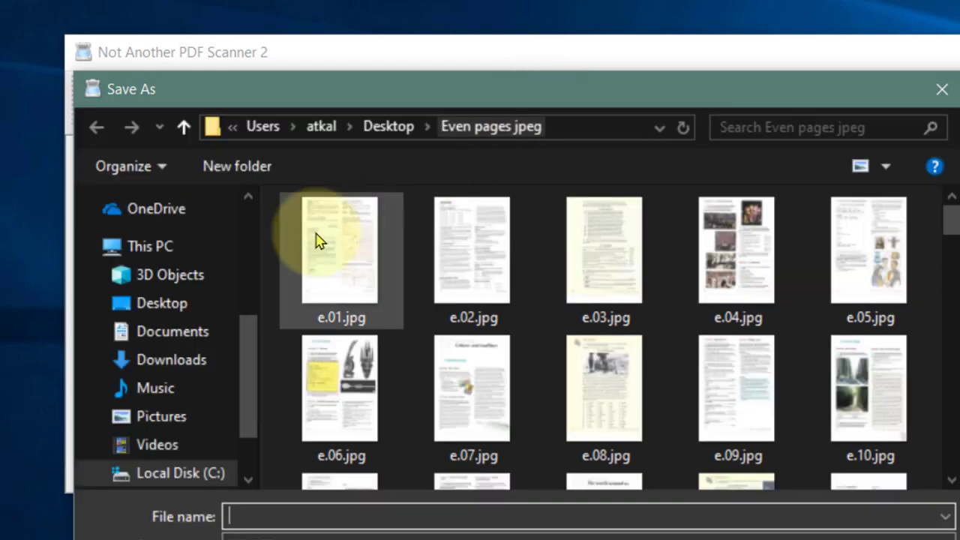
left_click(185, 129)
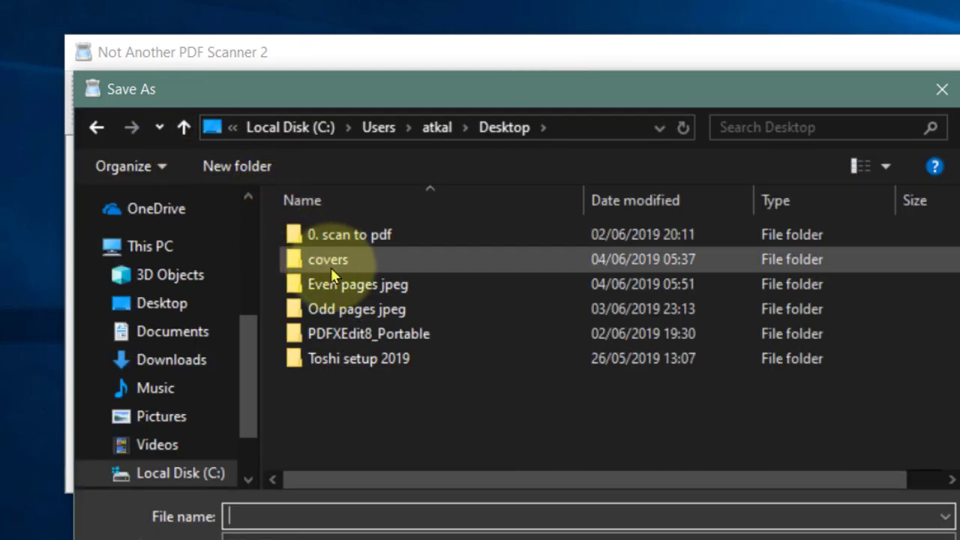
double_click(335, 258)
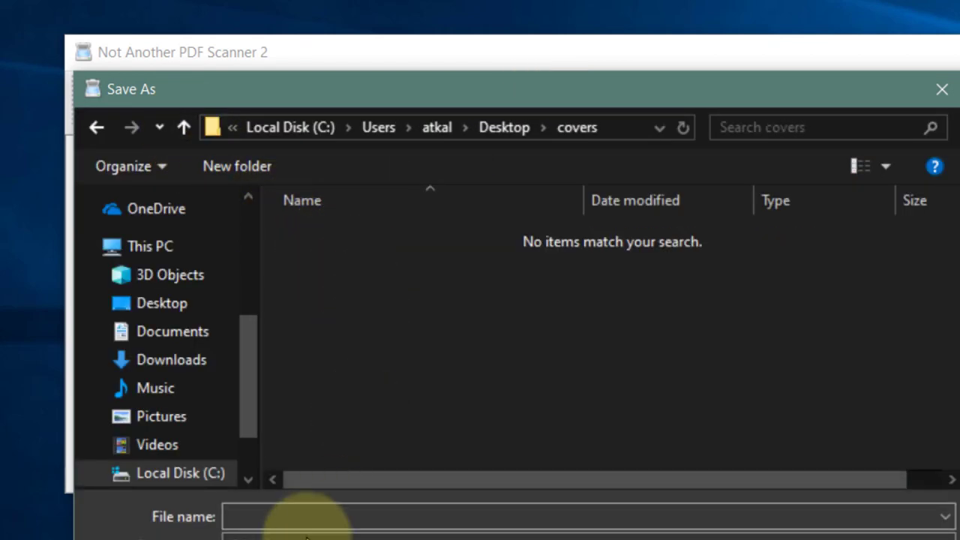
left_click(311, 517)
type("c")
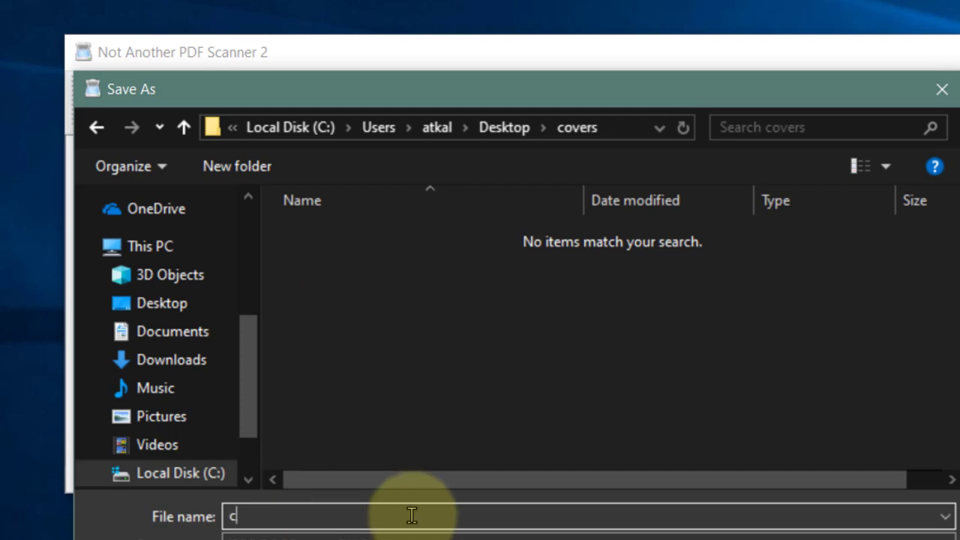
key("Return")
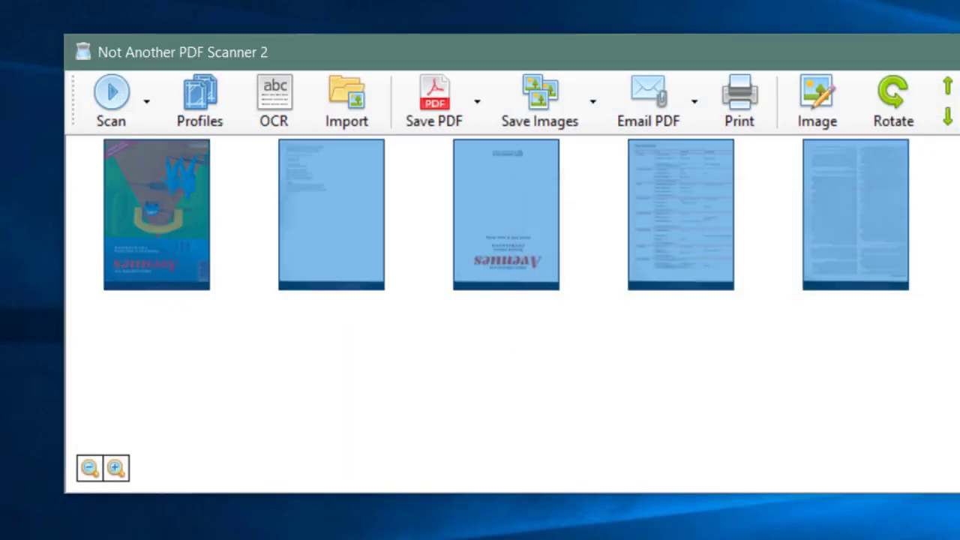
Close the method overview picture, switch to XnConvert and add the desktop's Odd pages jpeg folder as input.
key("alt+Tab")
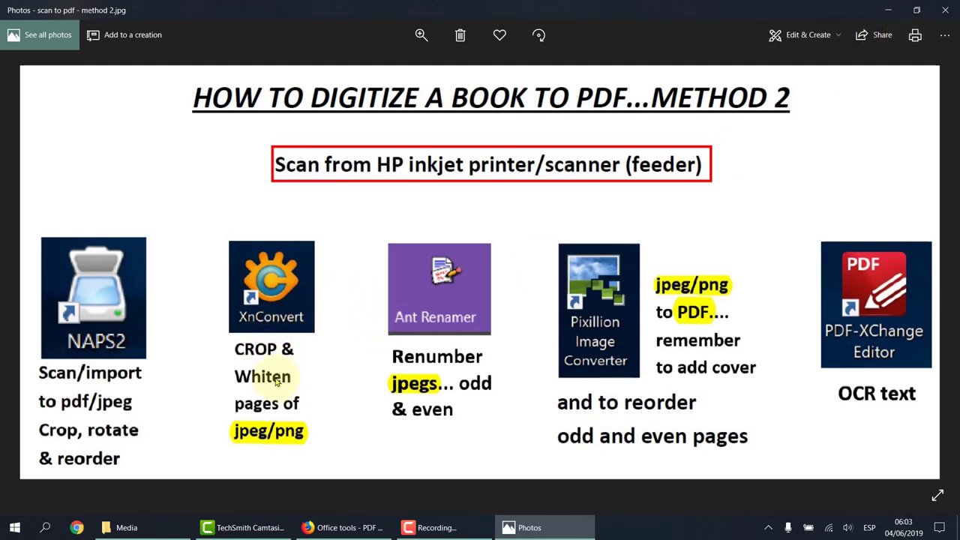
left_click(936, 16)
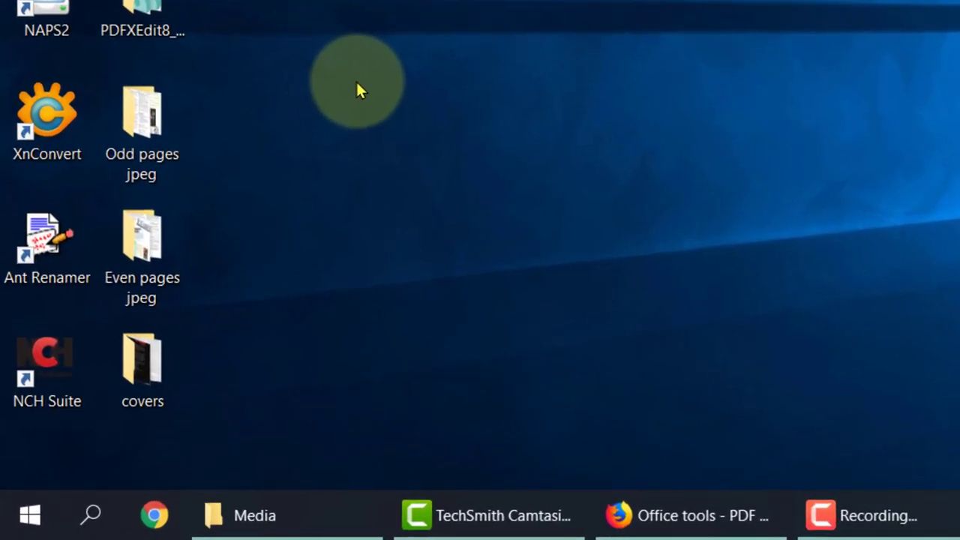
double_click(68, 109)
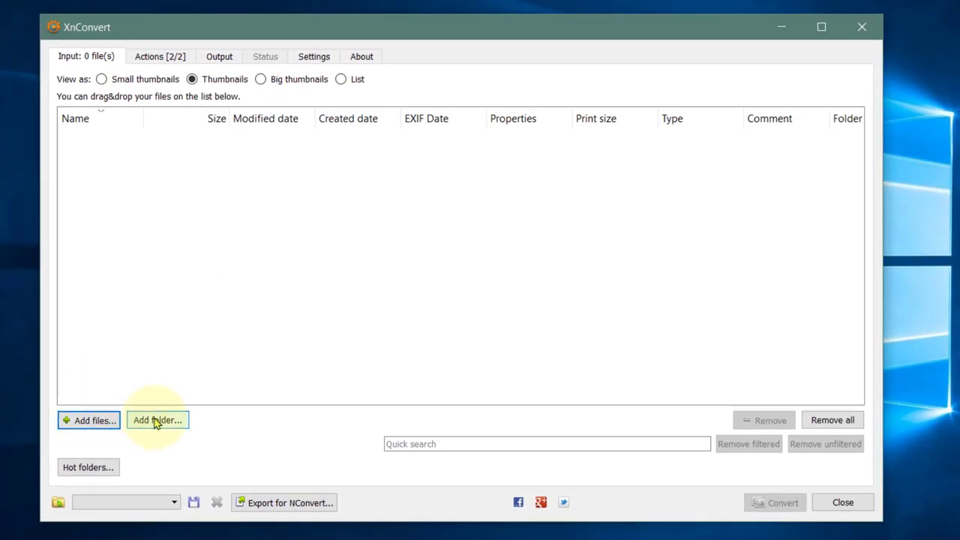
left_click(157, 420)
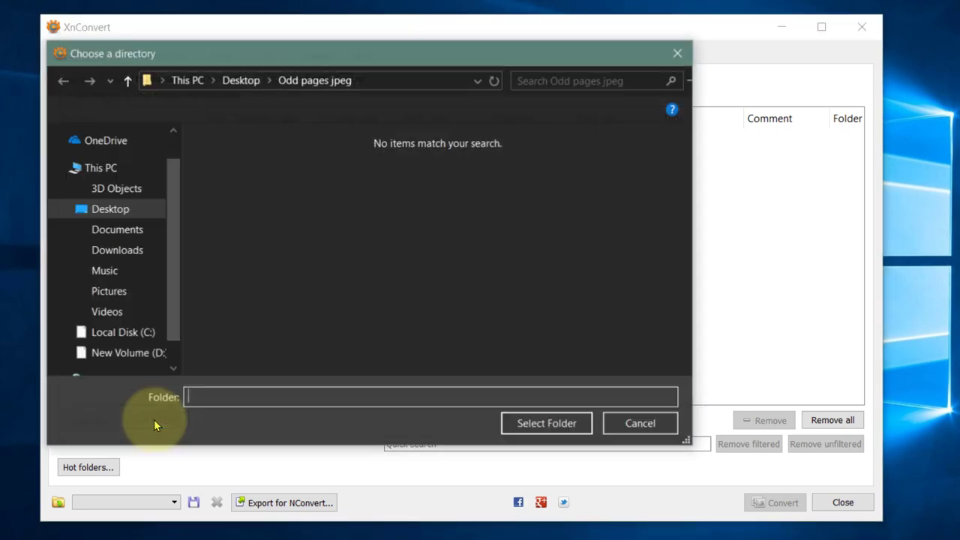
left_click(127, 80)
left_click(237, 216)
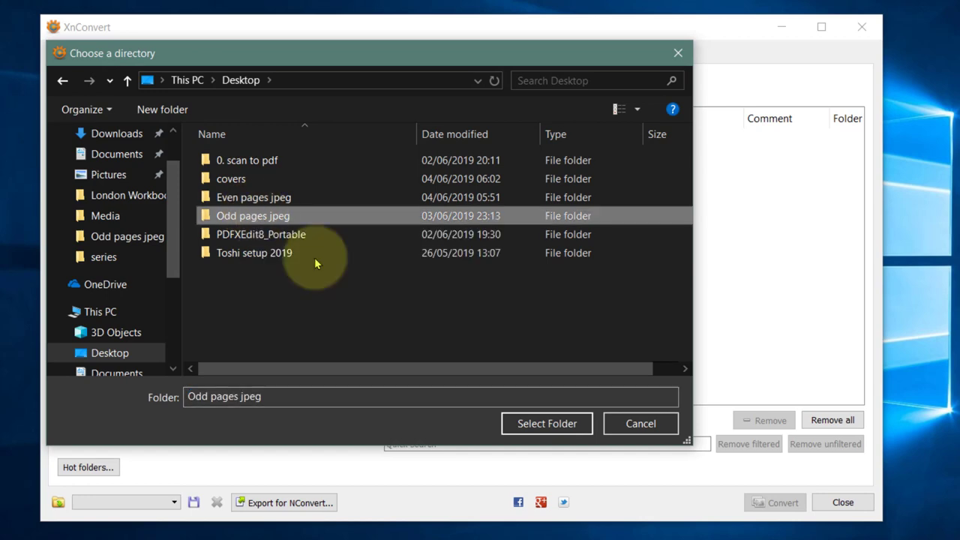
left_click(525, 421)
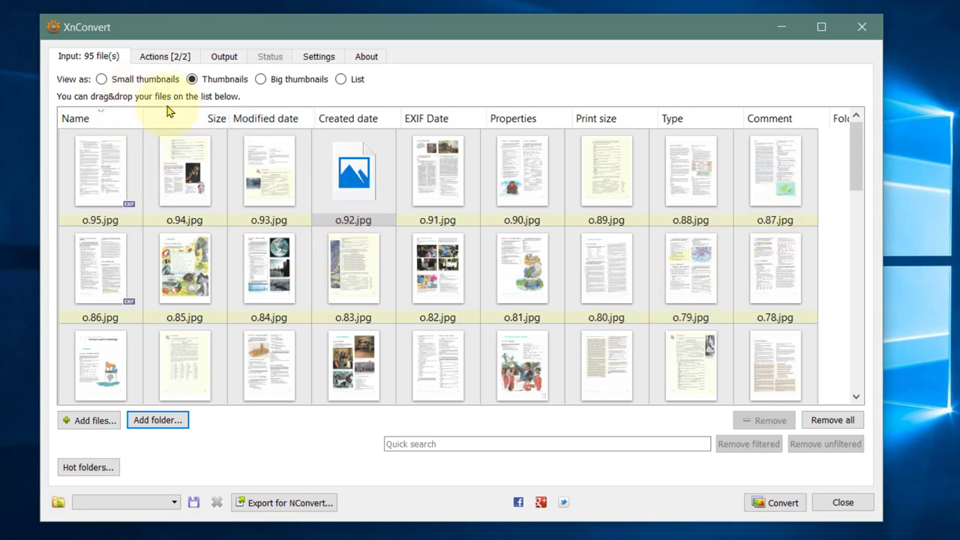
Clear all existing actions, including Crop and Levels, from the conversion of the odd pages.
left_click(437, 276)
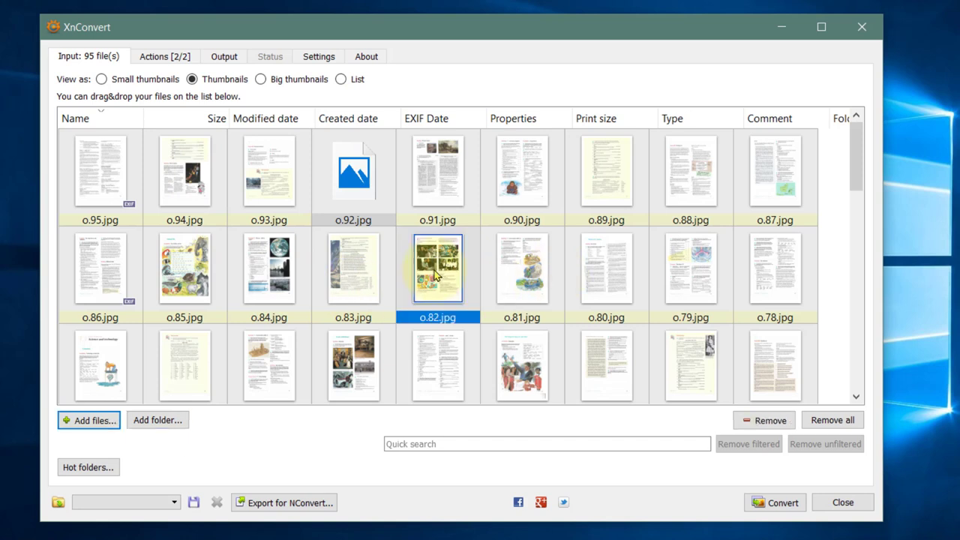
left_click(164, 59)
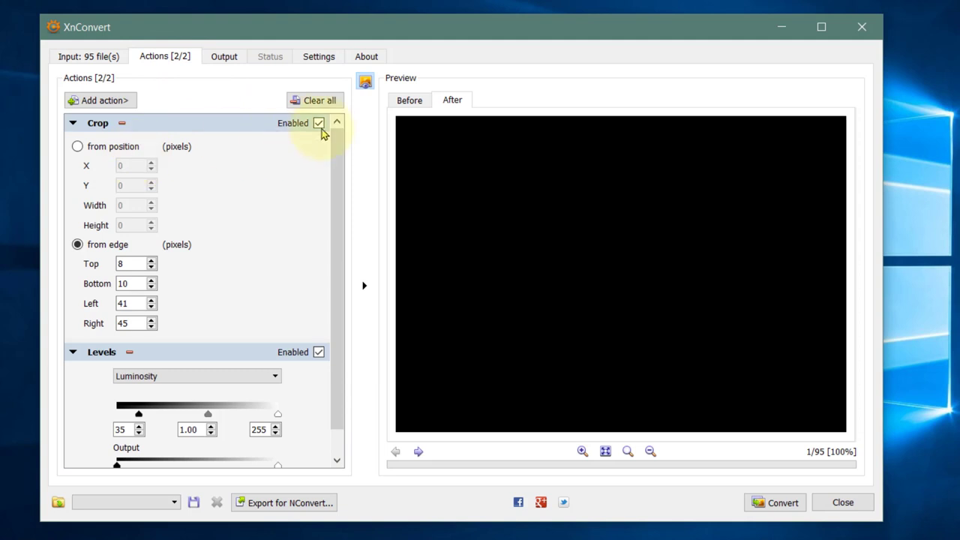
left_click(314, 105)
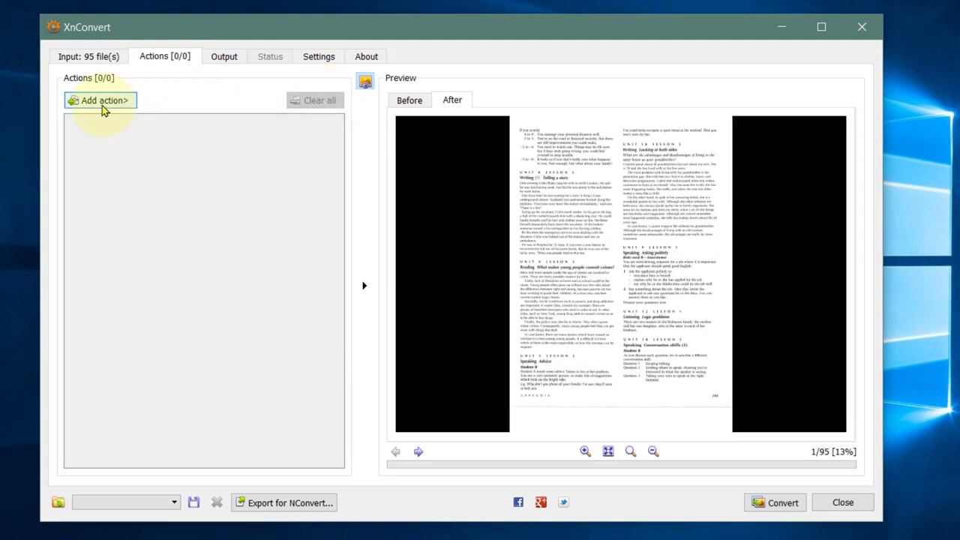
Add a Crop action to the conversion of the odd pages.
left_click(118, 100)
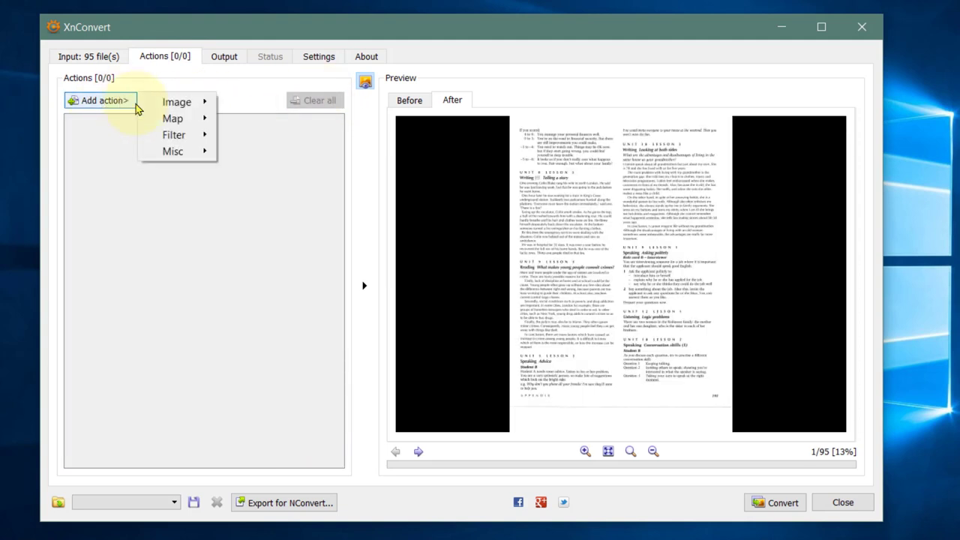
mouse_move(186, 112)
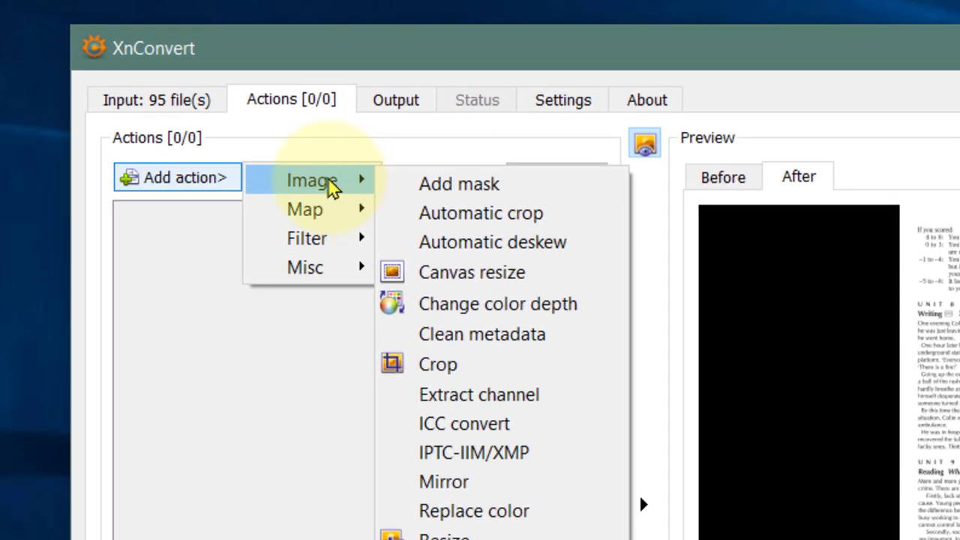
left_click(439, 364)
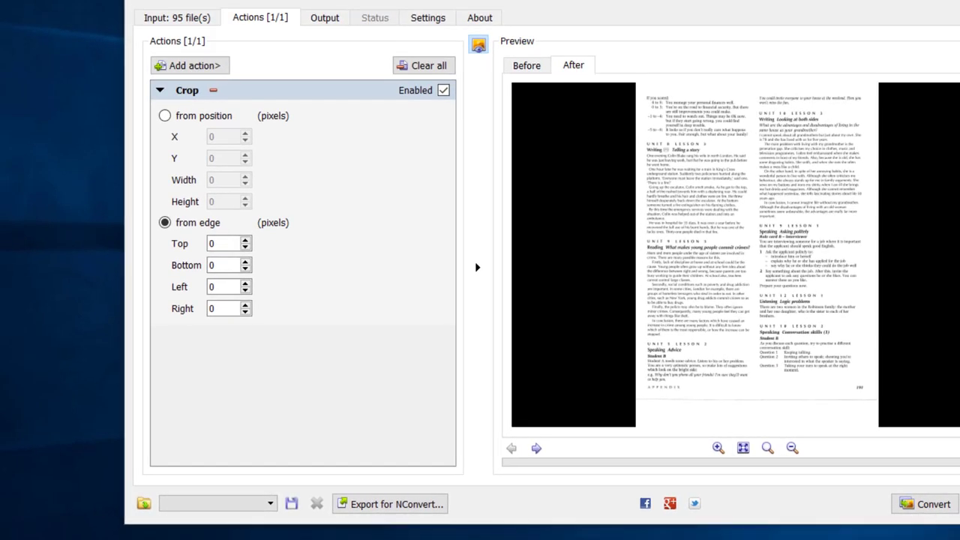
Switch to the Odd pages jpeg folder, open o.17.jpg to examine the page's edges up close, and close it.
key("alt+Tab")
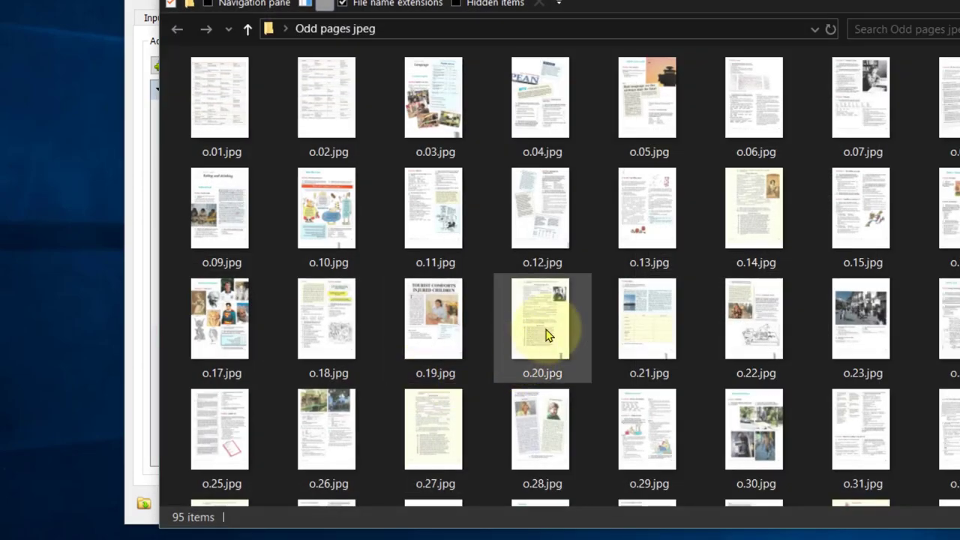
left_click(221, 341)
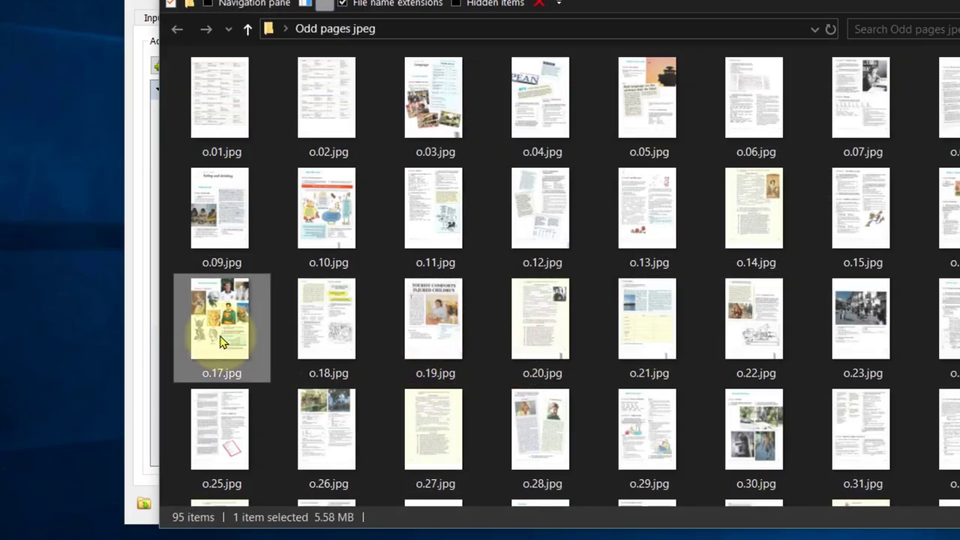
double_click(221, 341)
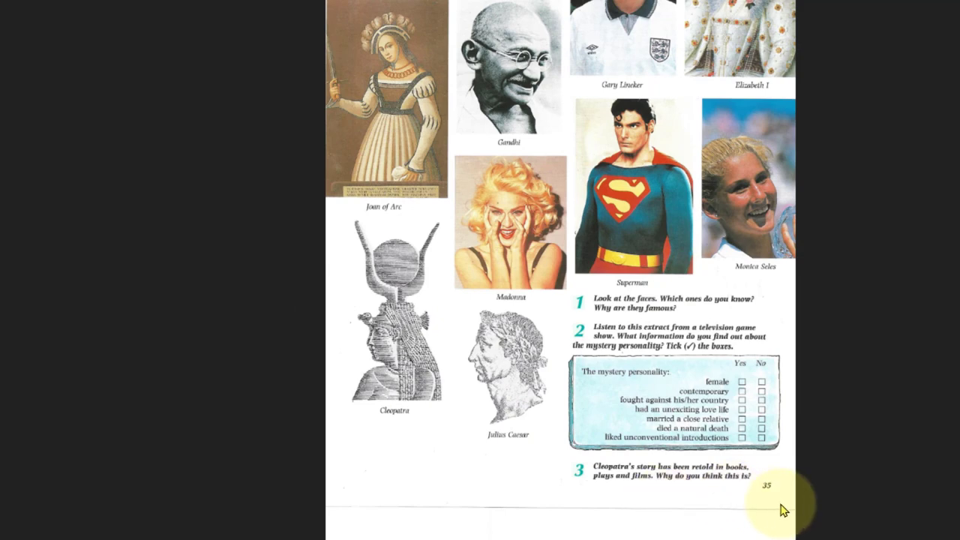
scroll(709, 524, "up", 5)
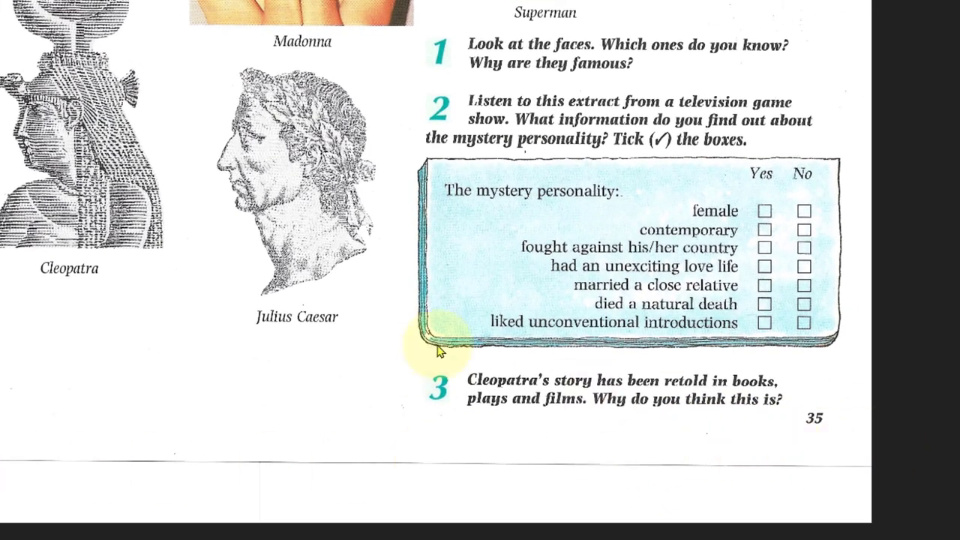
scroll(578, 97, "up", 10)
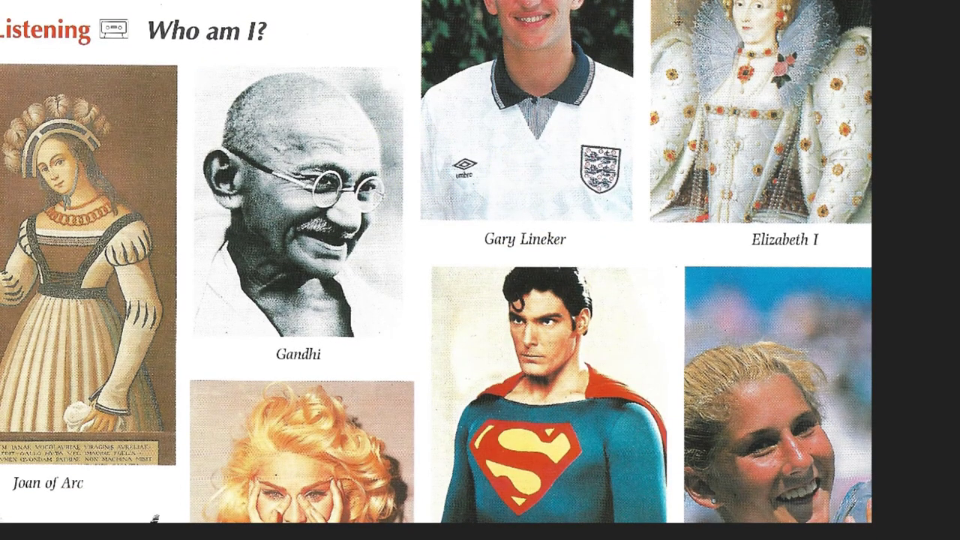
key("Escape")
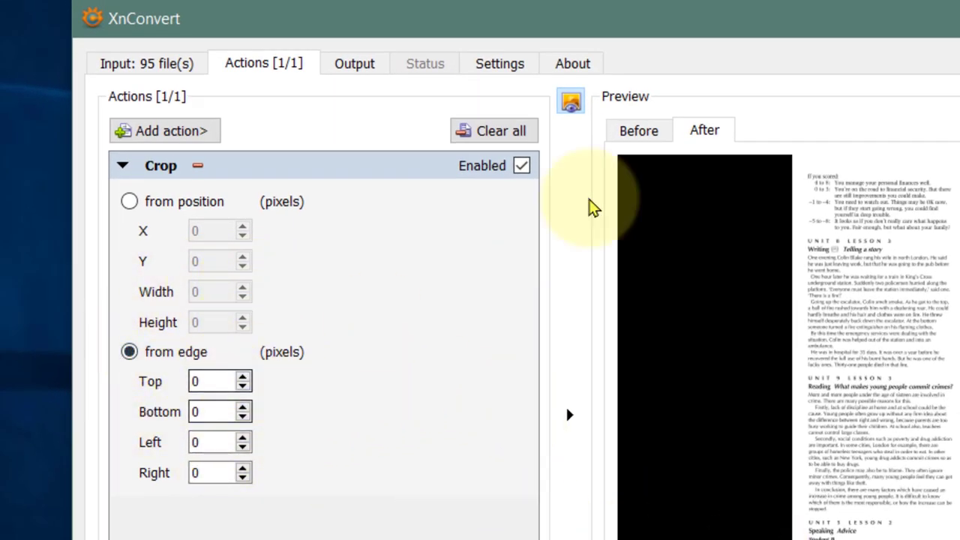
Set the Crop action to remove 300 pixels from the bottom edge and check the cropped page preview.
left_click(634, 131)
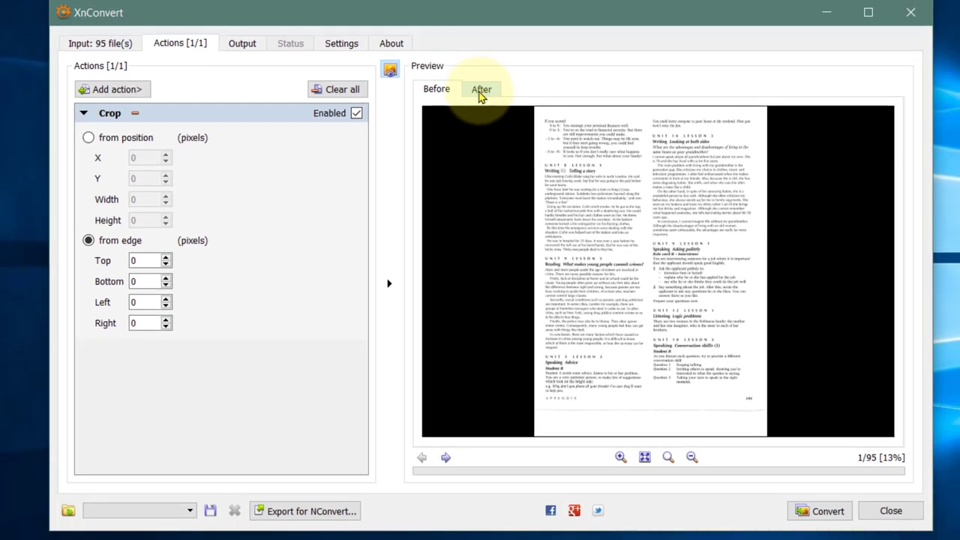
left_click(481, 92)
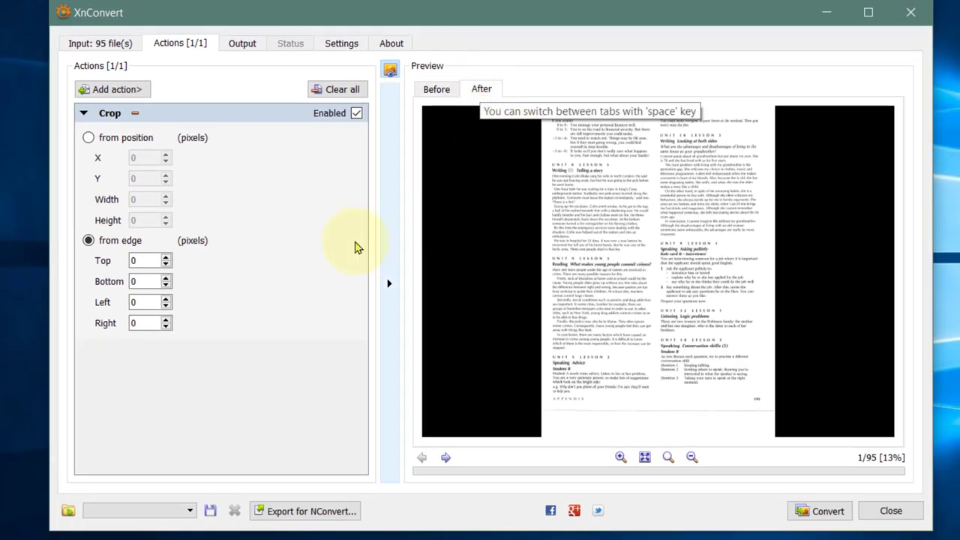
double_click(147, 281)
type("300")
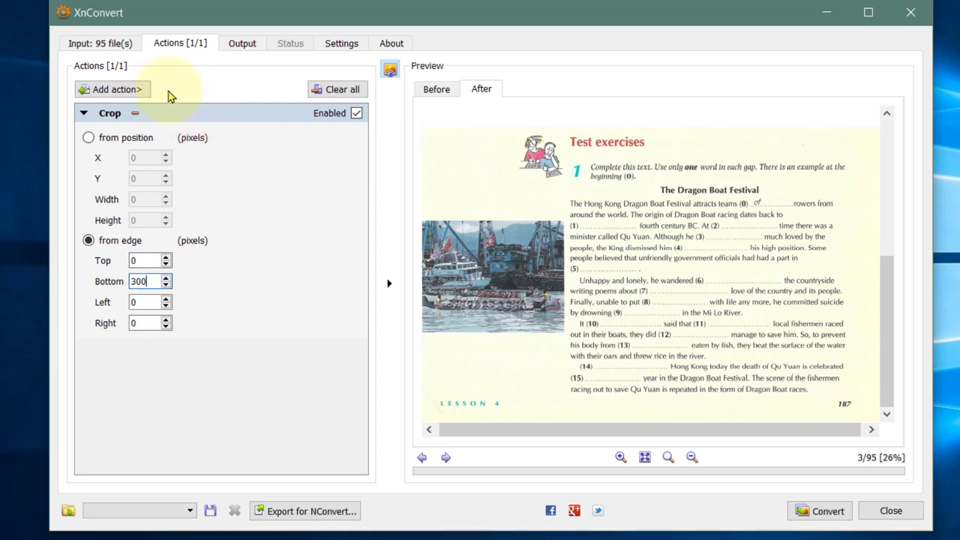
left_click_drag(892, 321, 887, 131)
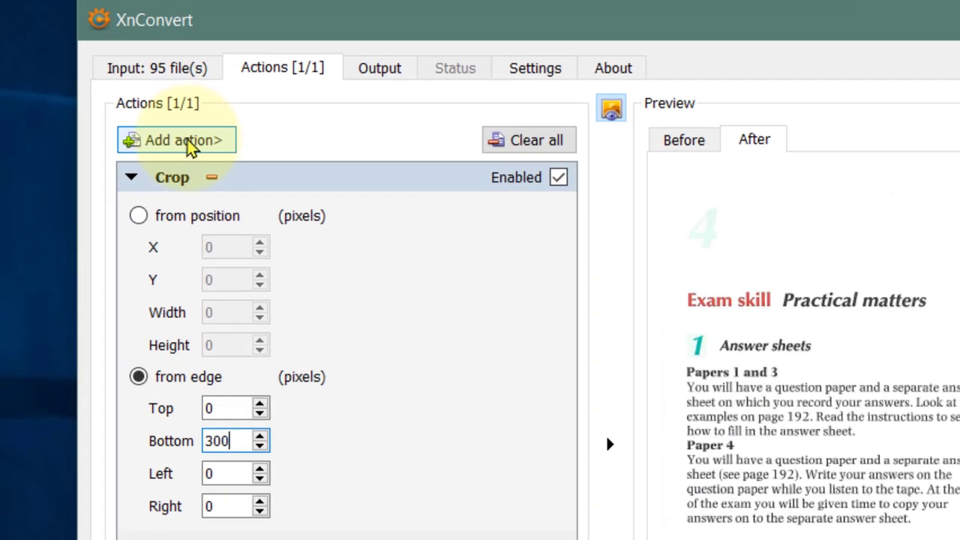
Add a Levels action after the Crop action.
left_click(120, 91)
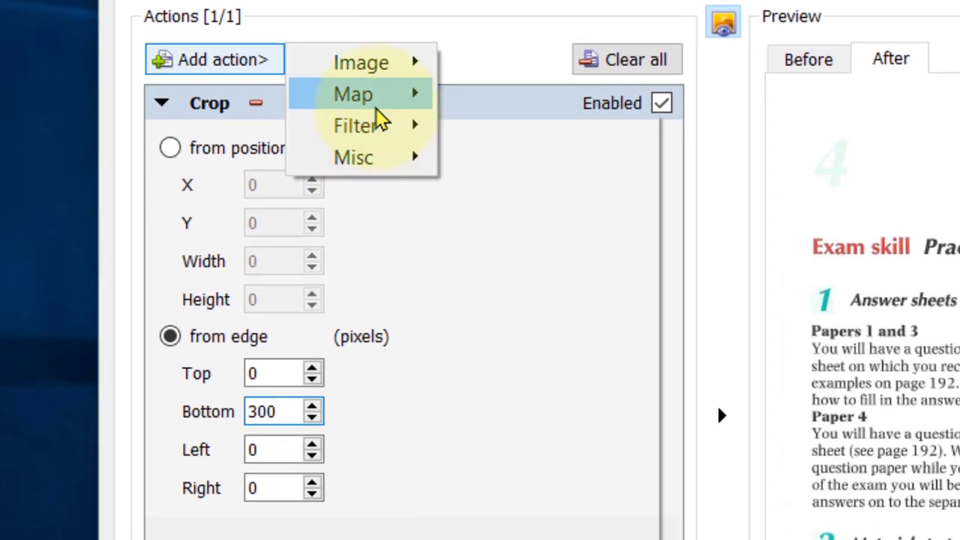
mouse_move(371, 201)
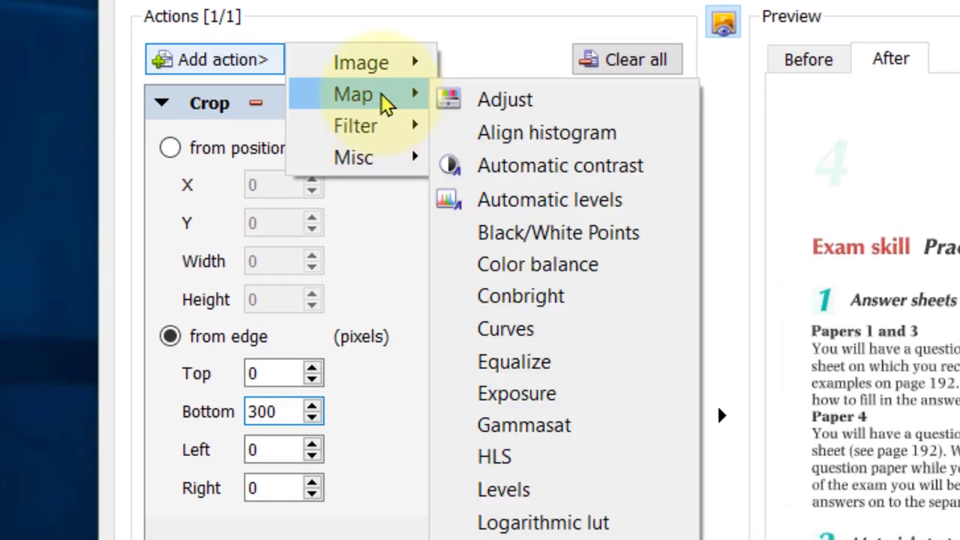
left_click(546, 500)
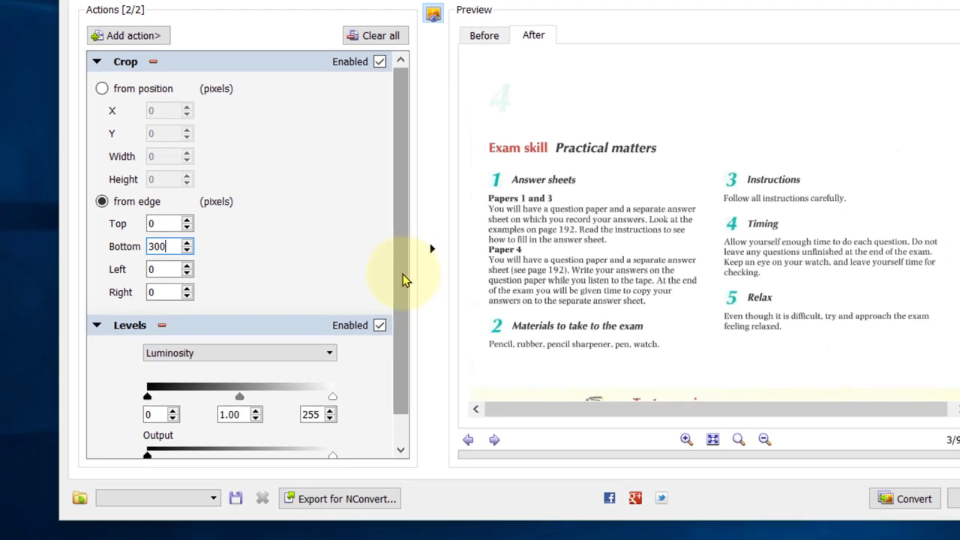
left_click_drag(403, 280, 398, 368)
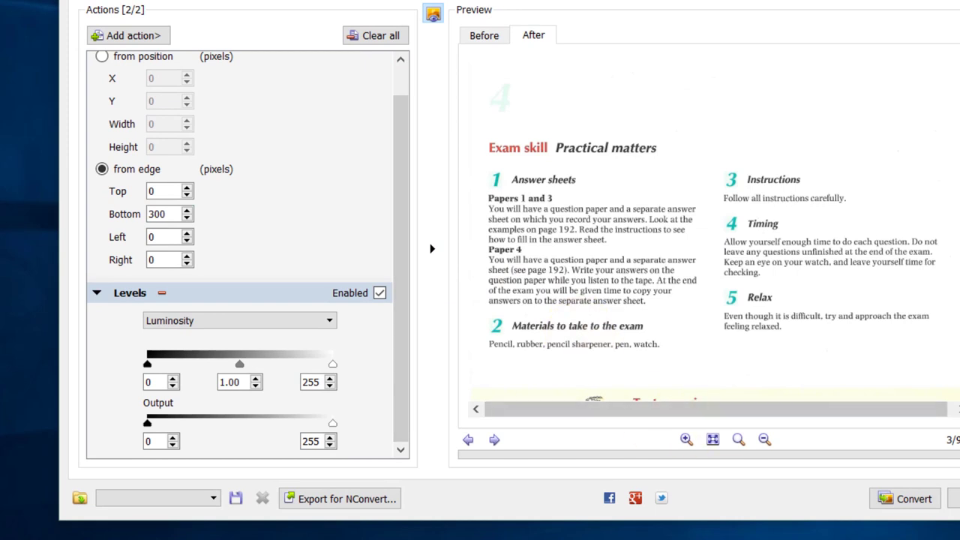
Preview the twelfth page and set the Levels black input point to 33 on the Luminosity channel.
scroll(705, 225, "down", 5)
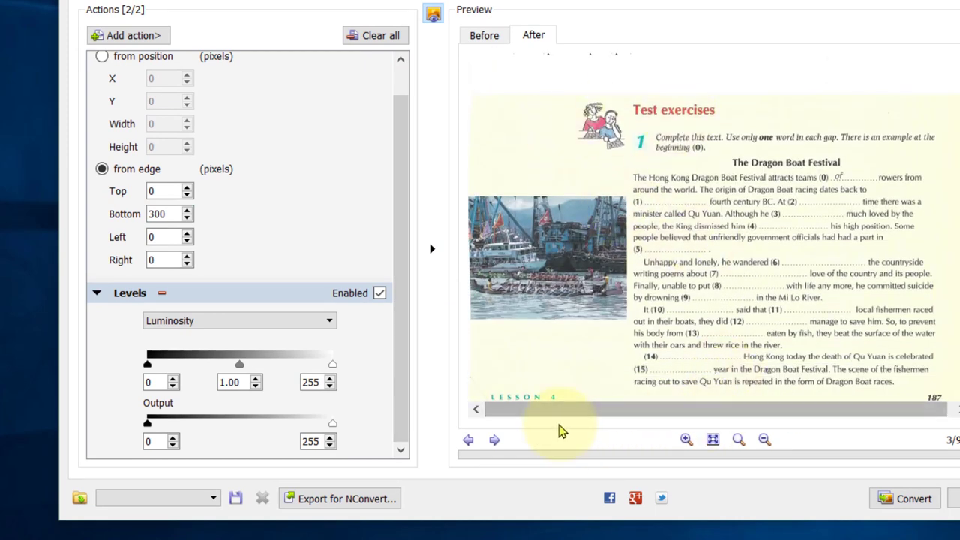
left_click(712, 441)
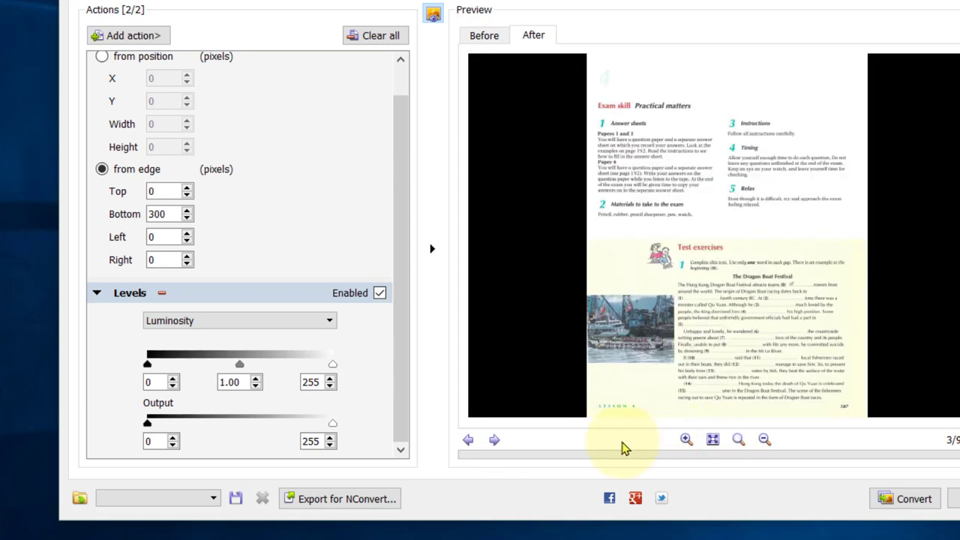
left_click(495, 440)
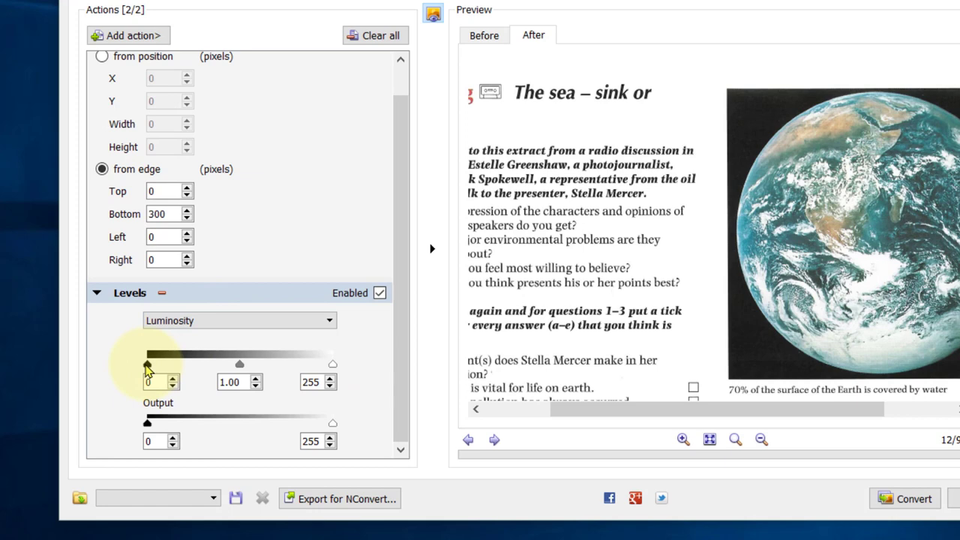
left_click_drag(148, 370, 163, 362)
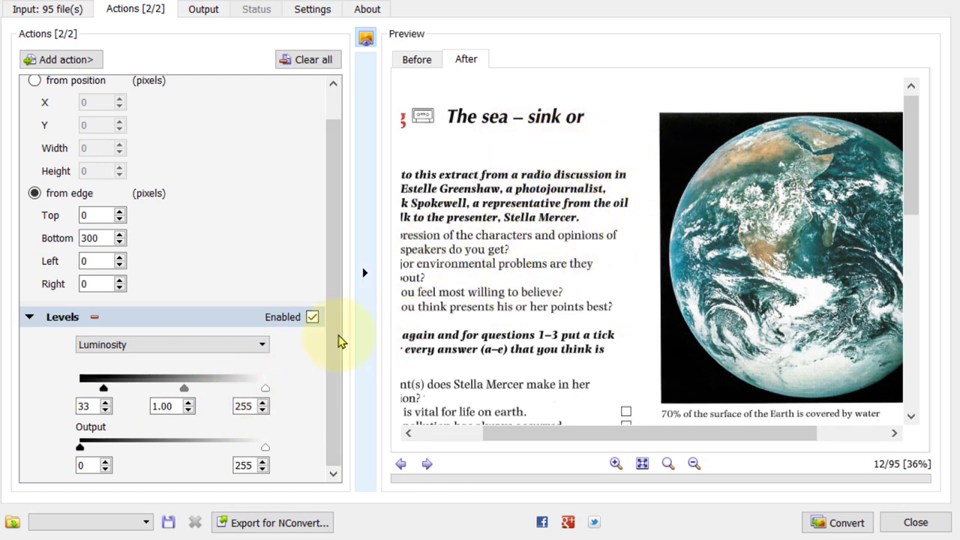
Compare the page photos with the Levels black input point at 0 and back at 33.
mouse_move(264, 390)
left_mouse_down()
mouse_move(210, 390)
mouse_move(268, 395)
left_mouse_up()
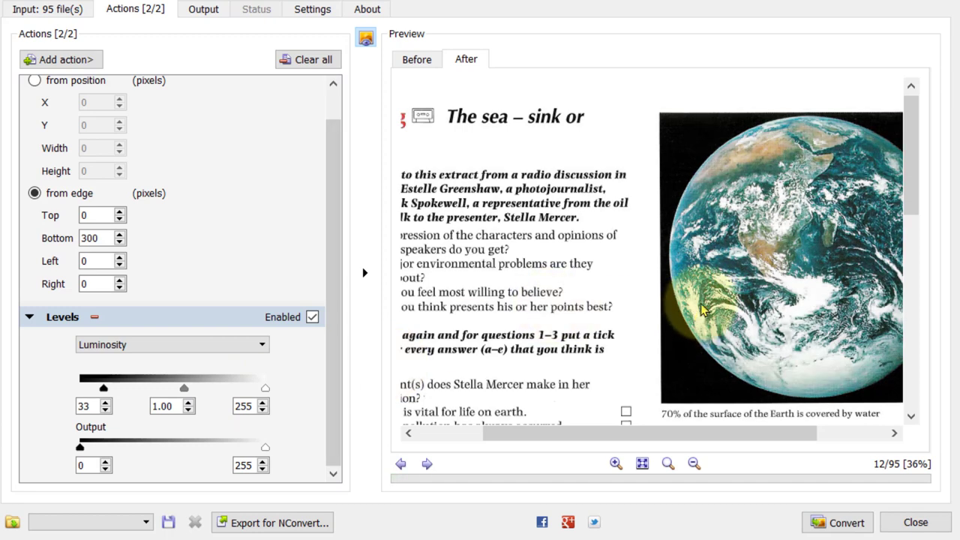
left_click_drag(913, 138, 887, 343)
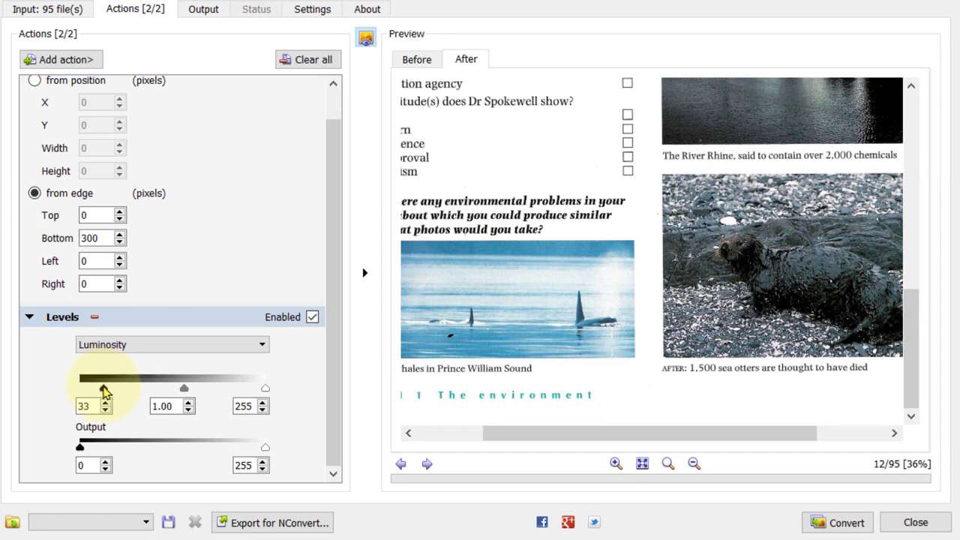
left_click_drag(104, 390, 46, 384)
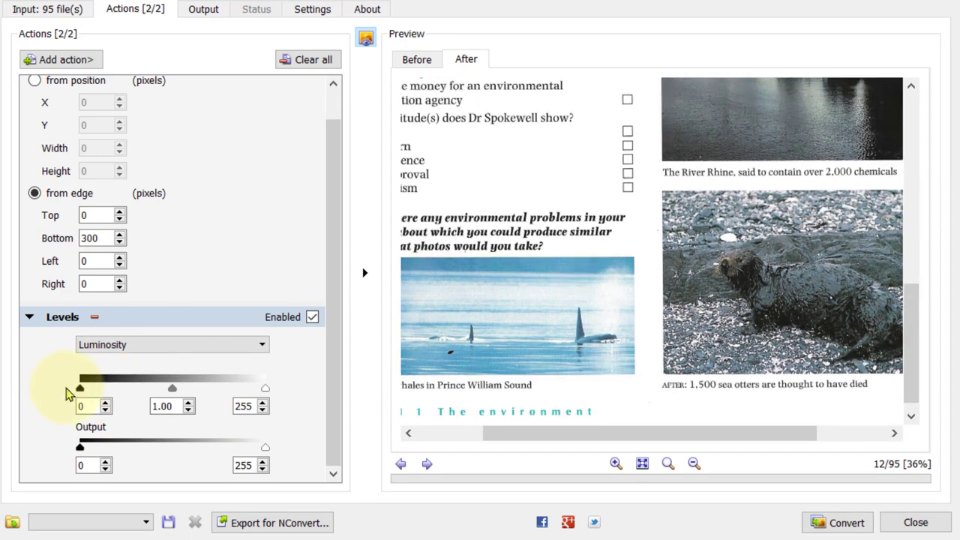
left_click_drag(81, 390, 107, 386)
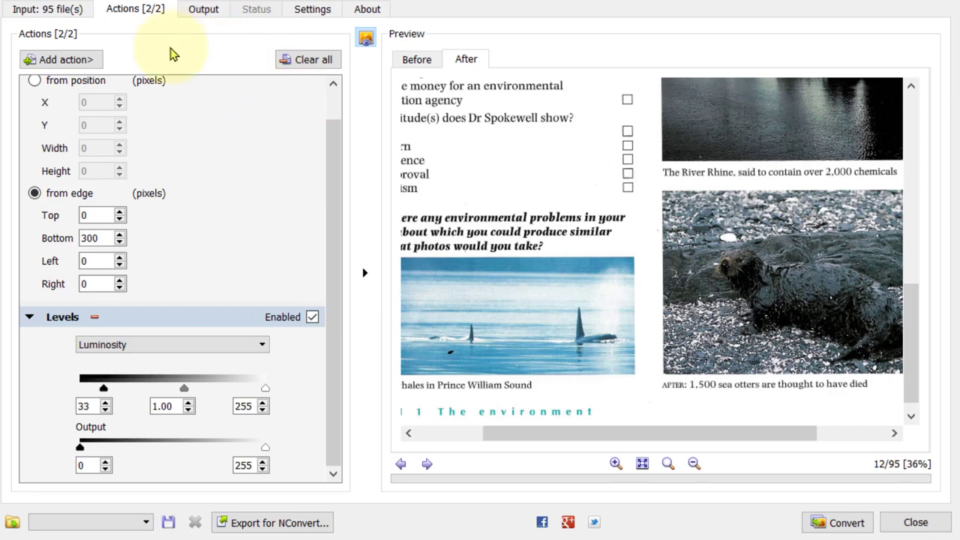
Browse for the conversion's output folder and open the desktop's Odd pages jpeg folder.
left_click(204, 12)
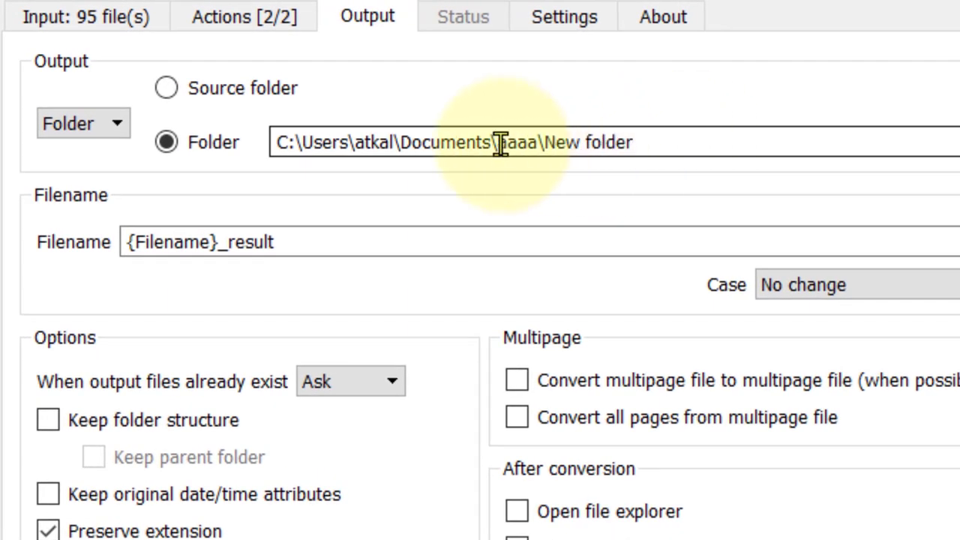
left_click(664, 144)
mouse_move(664, 144)
left_mouse_down()
mouse_move(563, 150)
mouse_move(668, 150)
left_mouse_up()
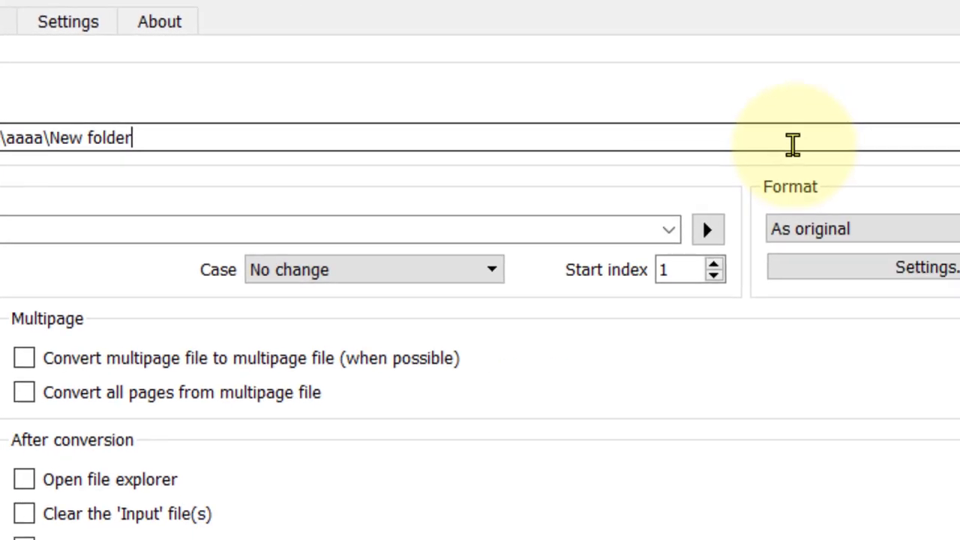
left_click(889, 143)
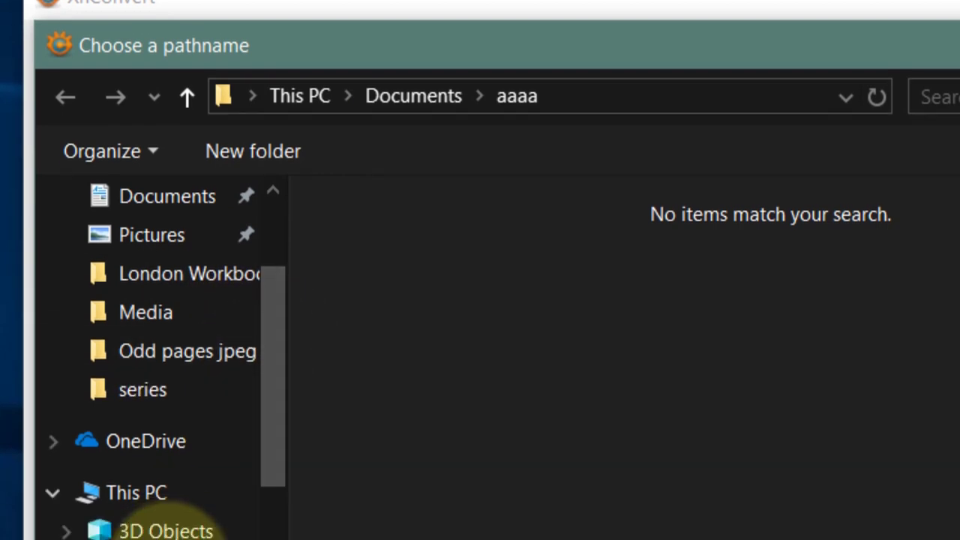
left_click(165, 536)
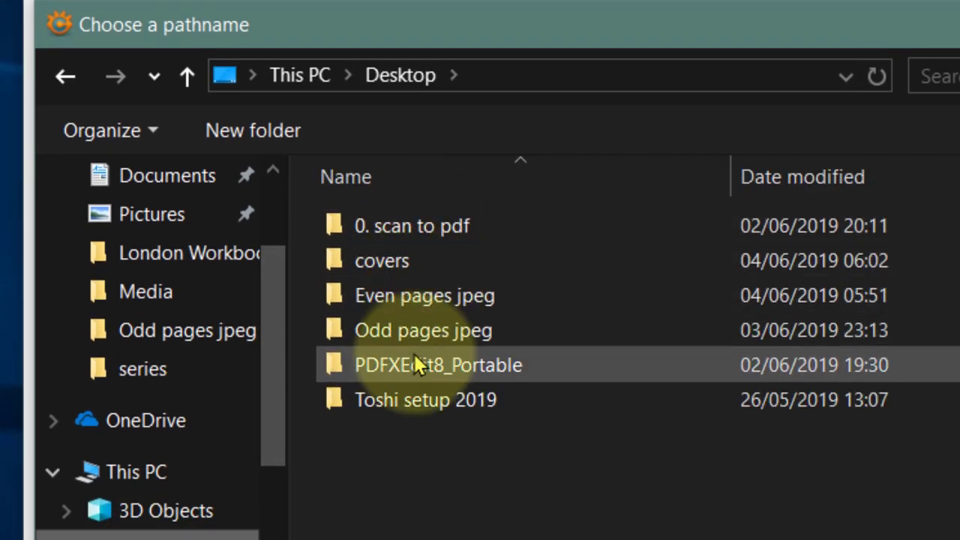
double_click(440, 330)
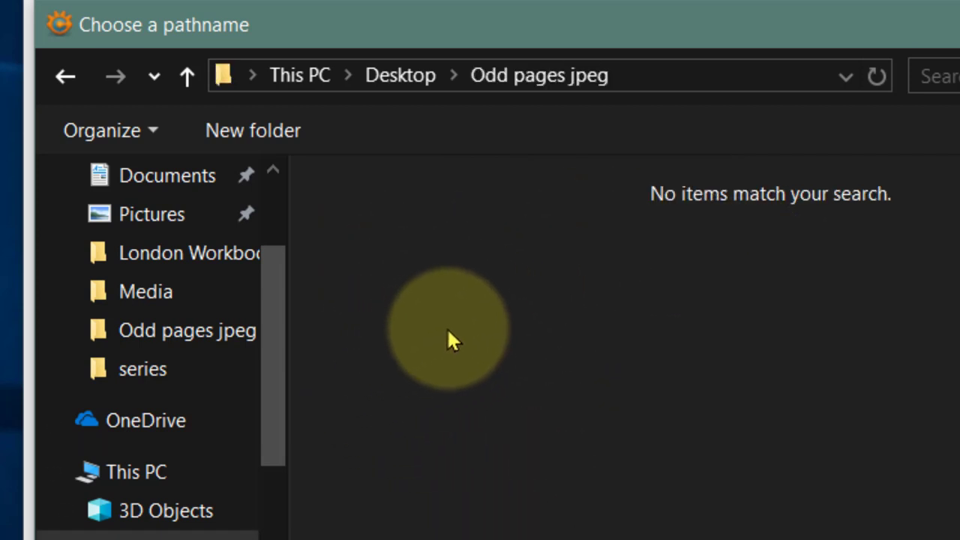
Create a new folder named odd edited inside the Odd pages jpeg folder.
left_click(274, 129)
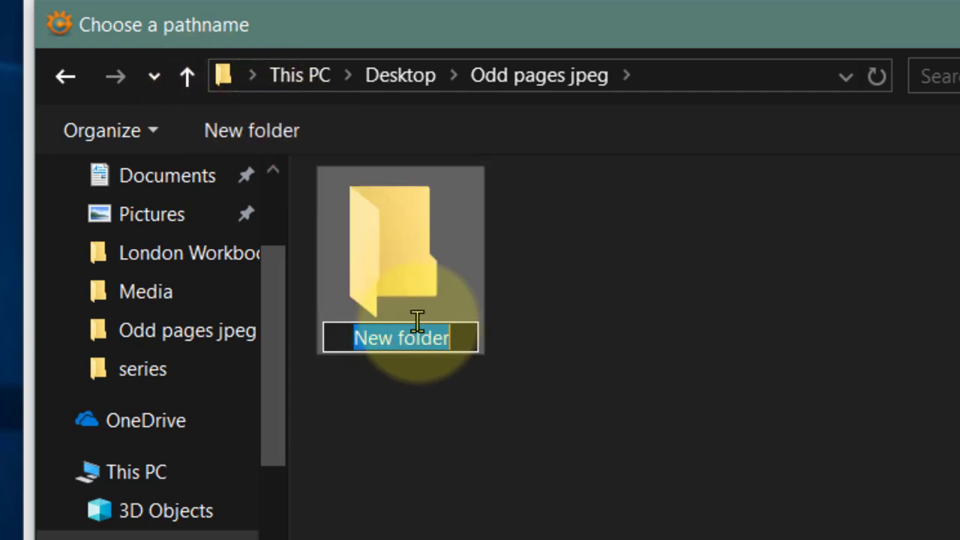
type("o")
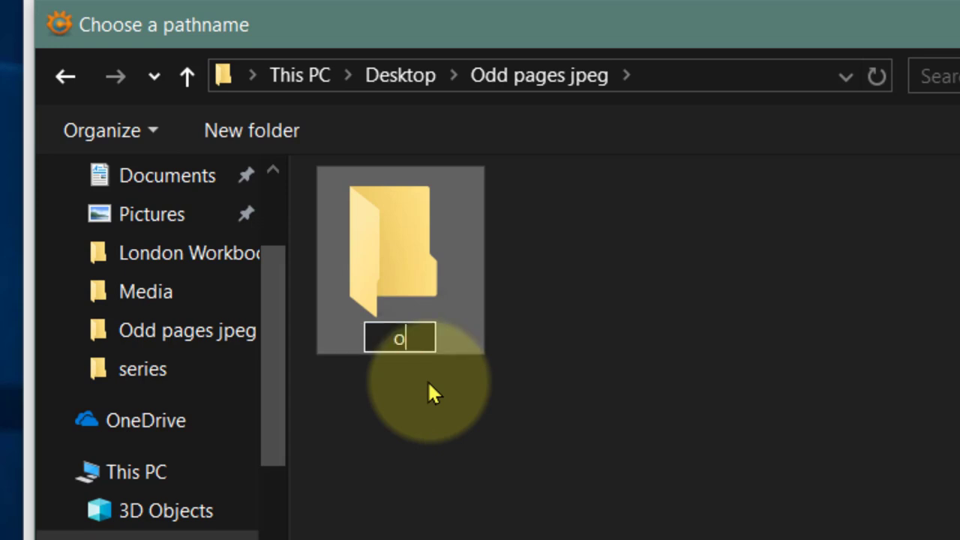
type("dd ed")
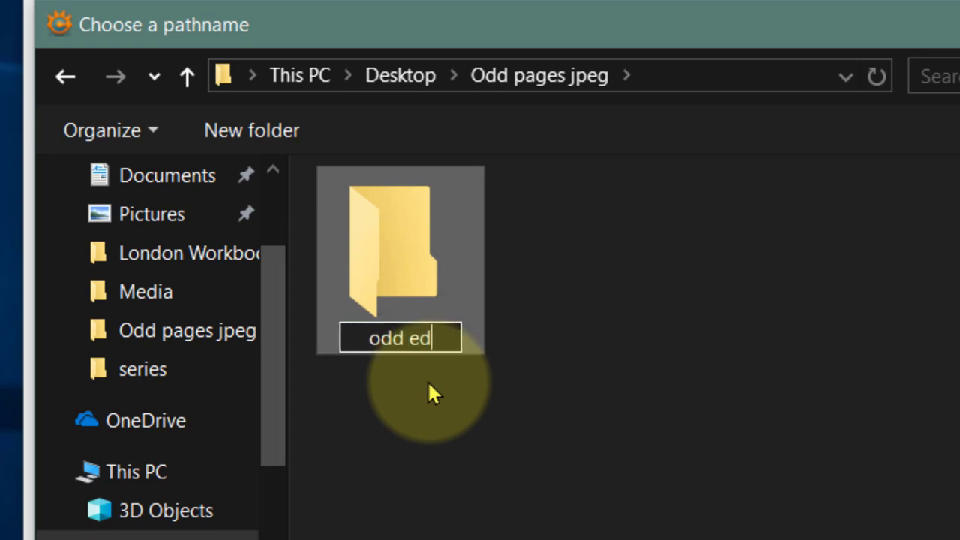
key("BackSpace")
key("BackSpace")
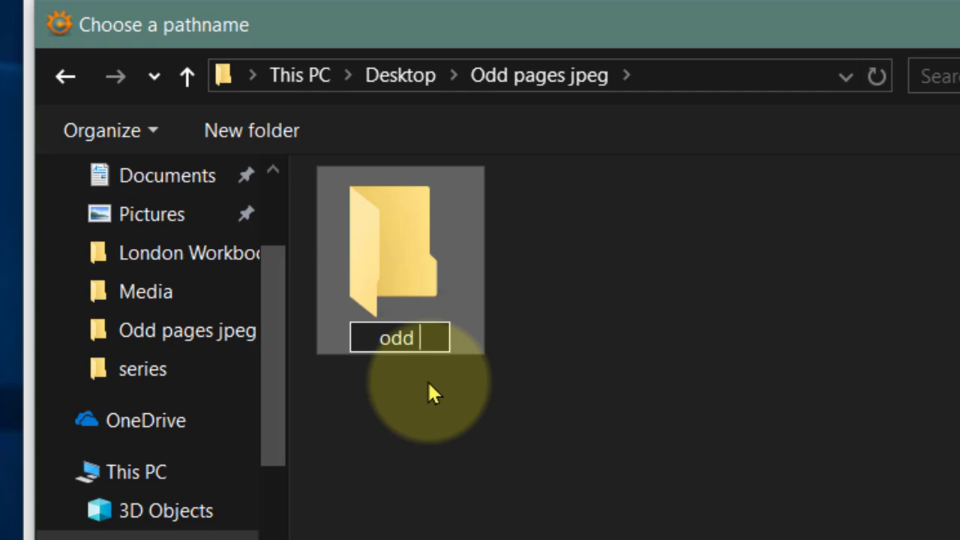
type("ed")
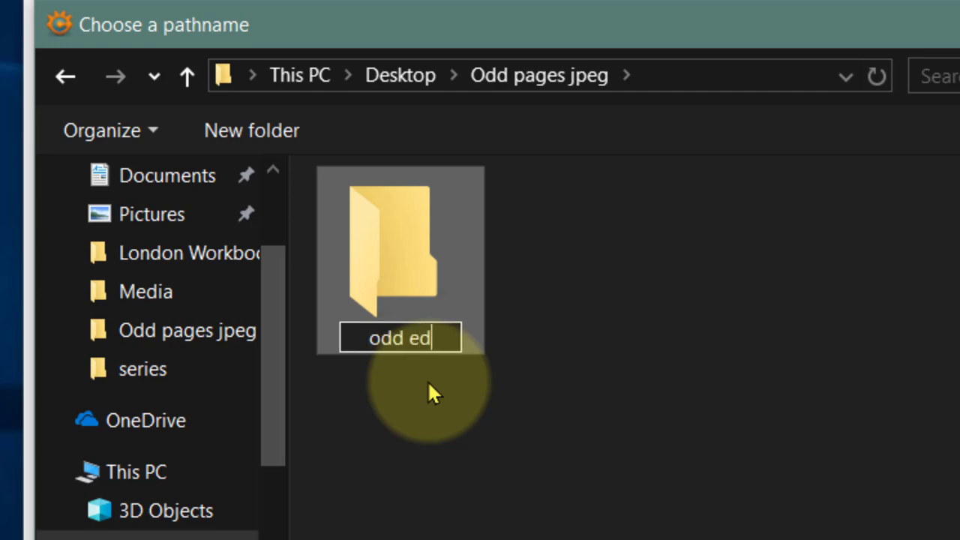
type("ited")
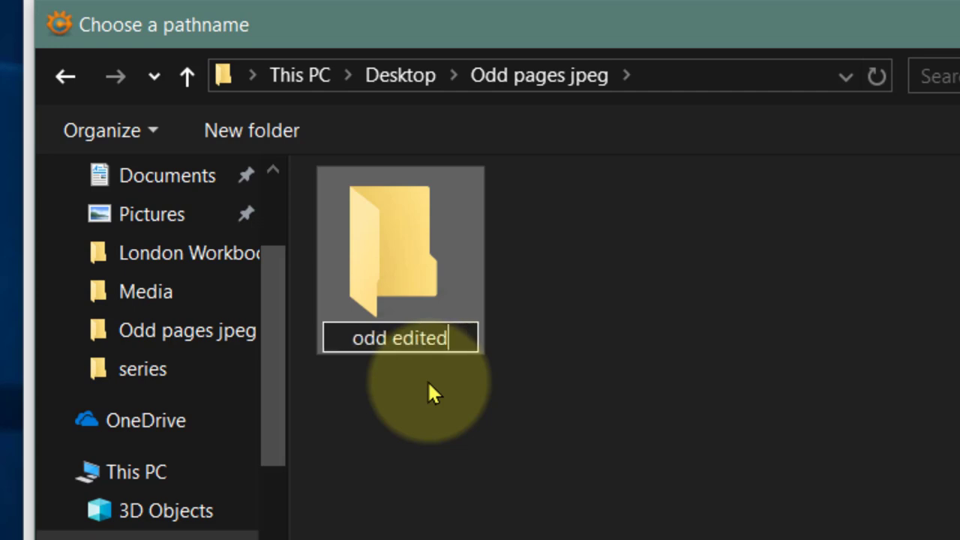
left_click(458, 387)
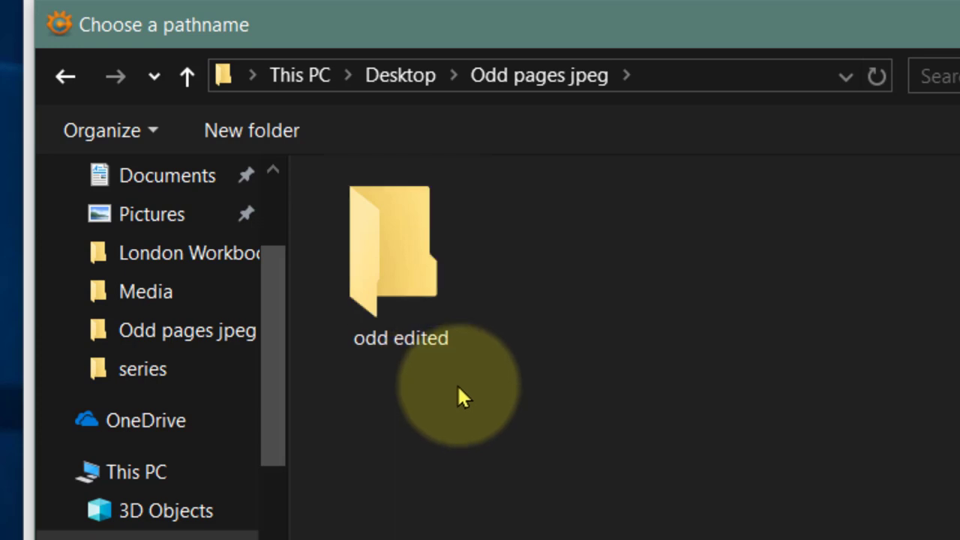
Choose the odd edited folder as the output location and run the batch conversion of the odd pages.
double_click(414, 284)
key("Return")
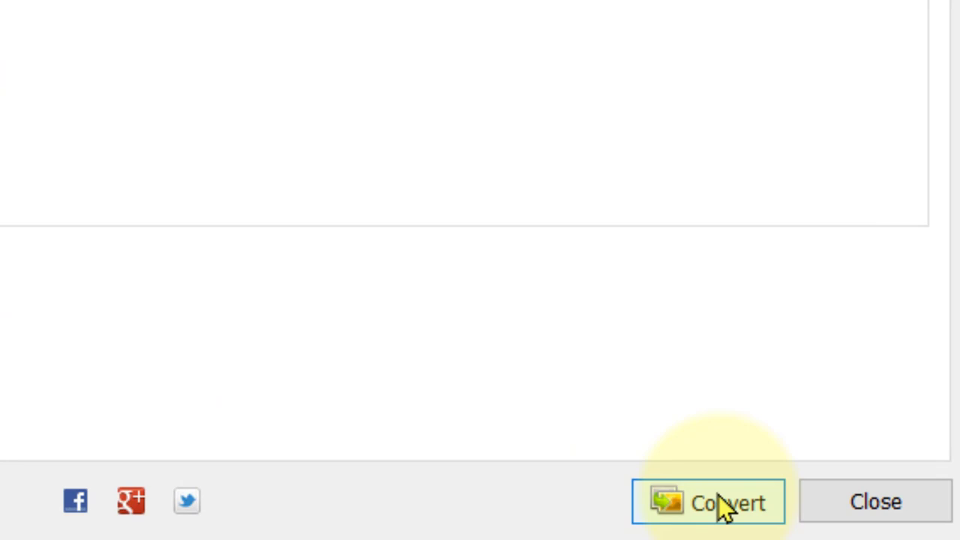
left_click(721, 507)
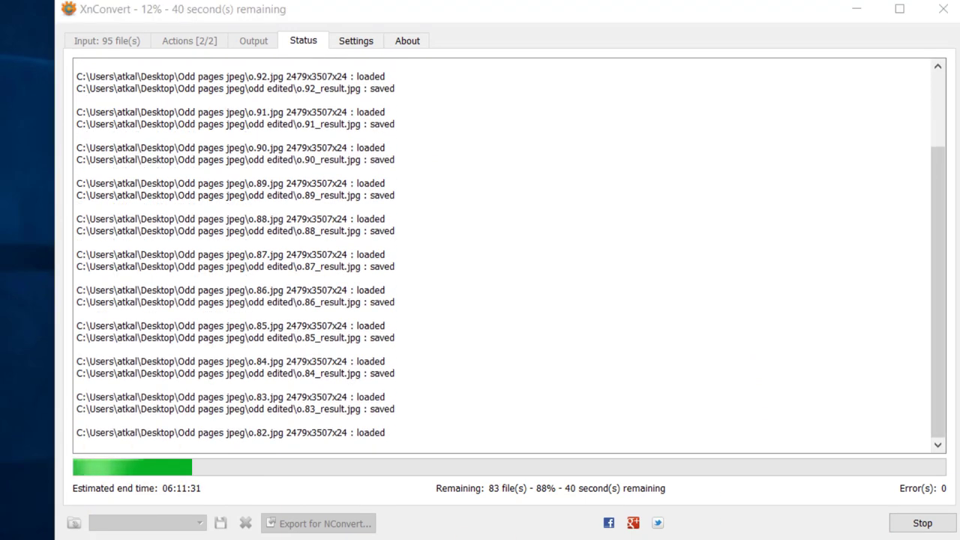
Open the odd edited output folder in File Explorer and close XnConvert once the conversion completes.
key("alt+Tab")
mouse_move(154, 146)
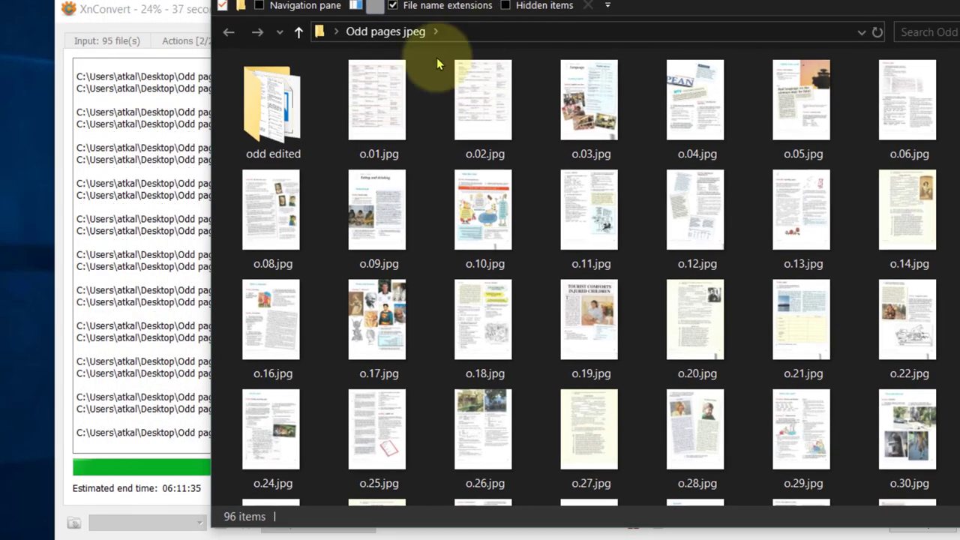
double_click(289, 97)
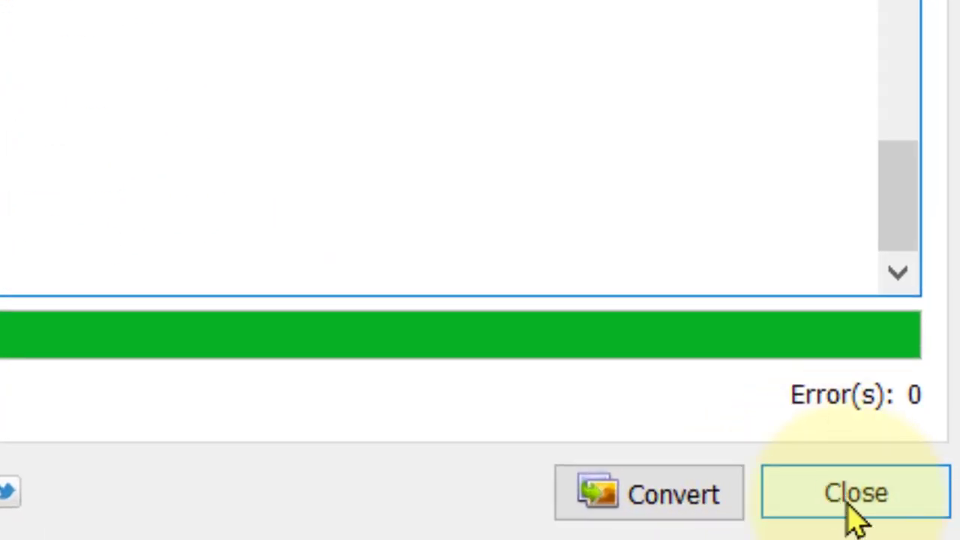
left_click(855, 495)
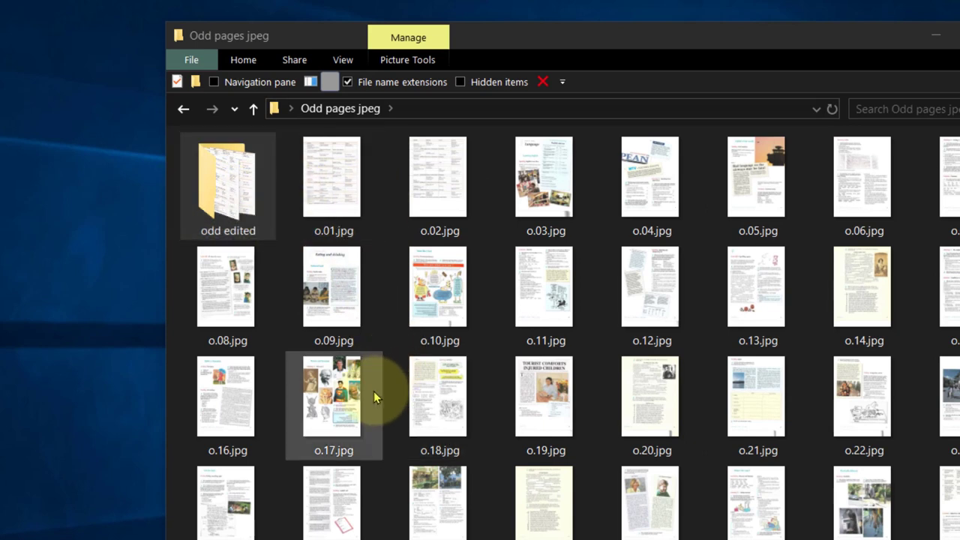
Compare the original o.17.jpg with the edited o.17_result.jpg, and close the image and folder windows.
left_click(327, 398)
double_click(327, 397)
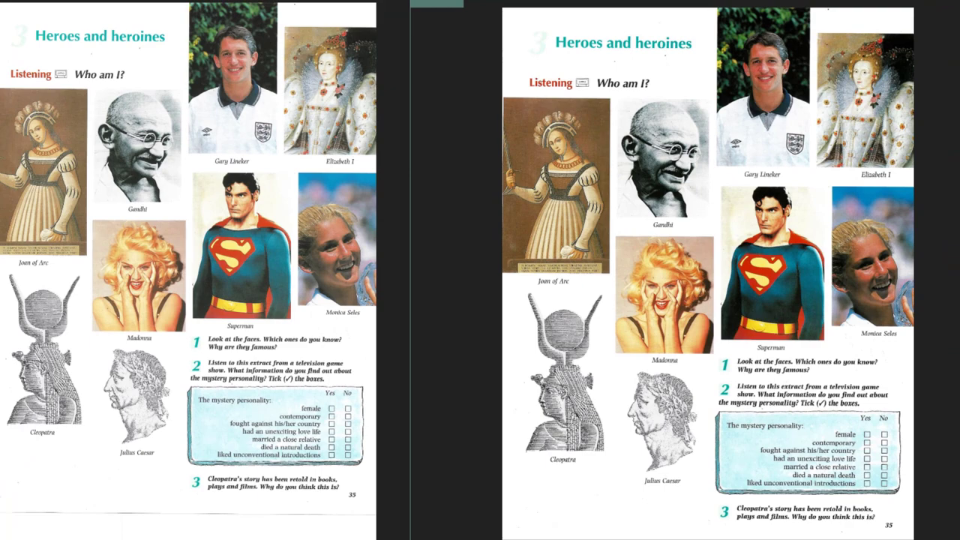
left_click(455, 273)
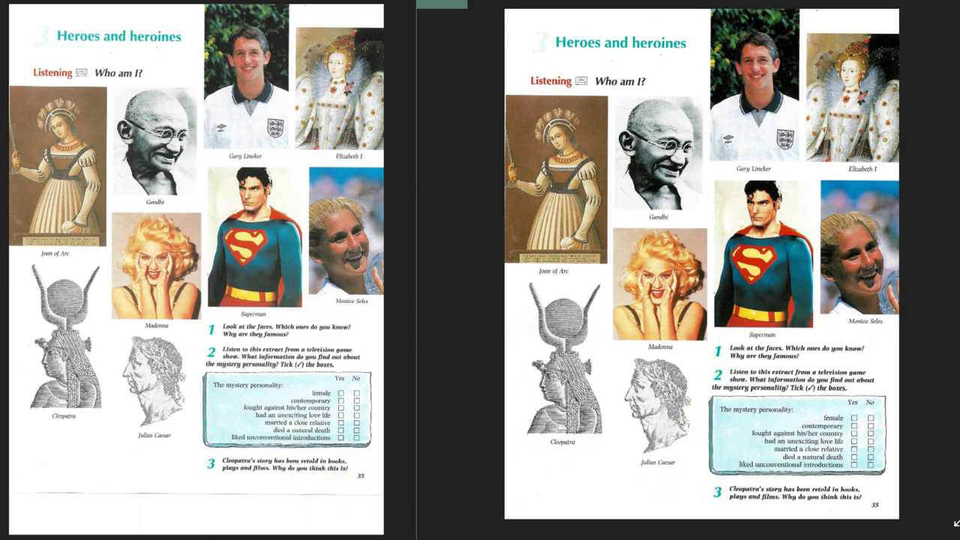
left_click_drag(956, 522, 455, 534)
left_click(469, 11)
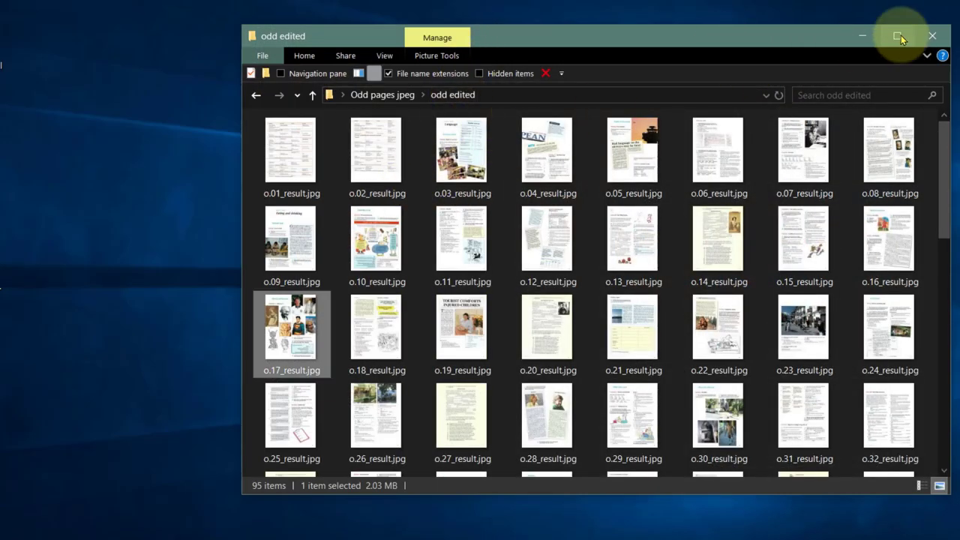
left_click(933, 35)
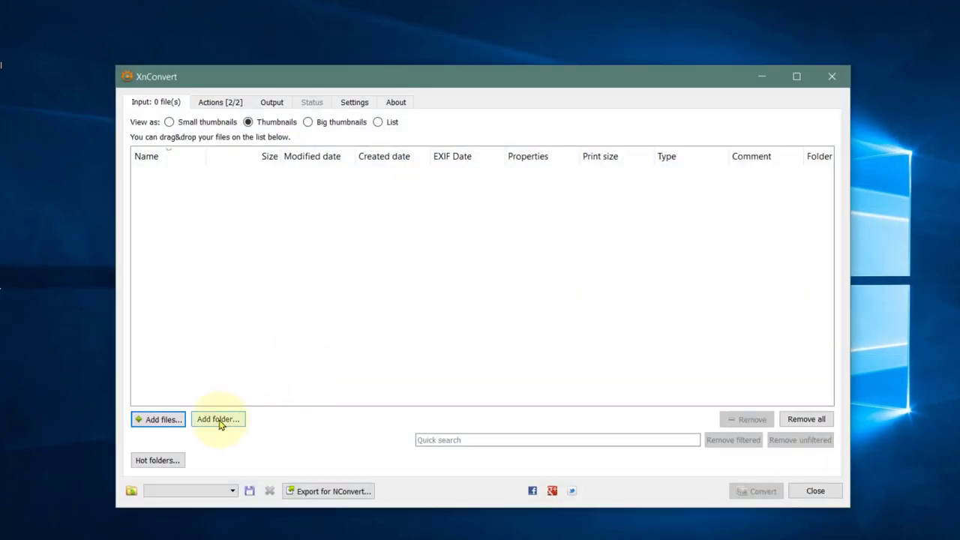
Add the desktop's Even pages jpeg folder as the XnConvert input.
left_click(219, 420)
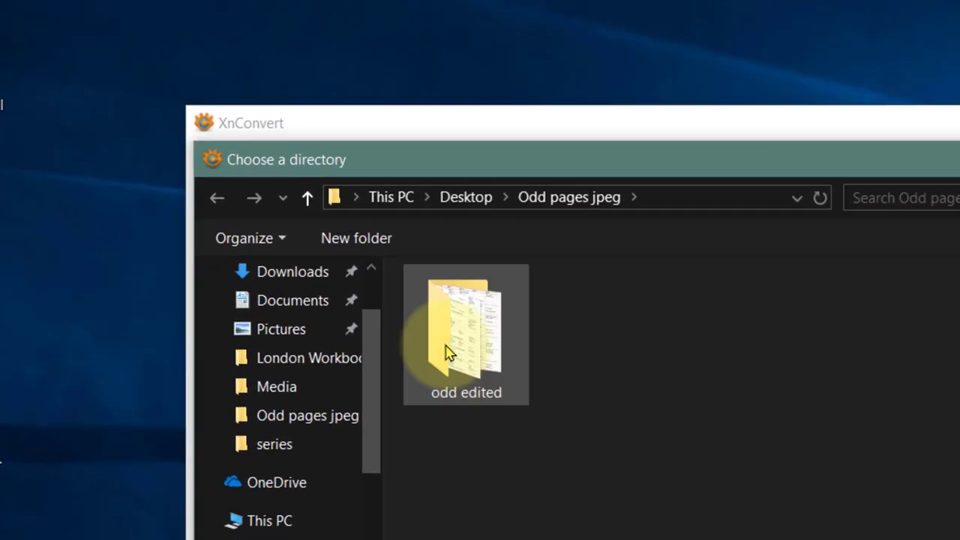
left_click(307, 197)
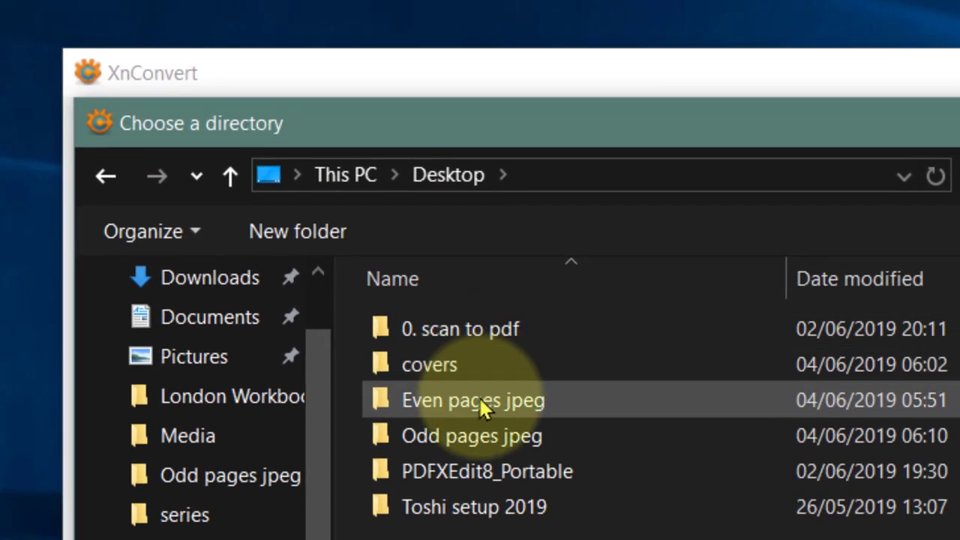
left_click(513, 415)
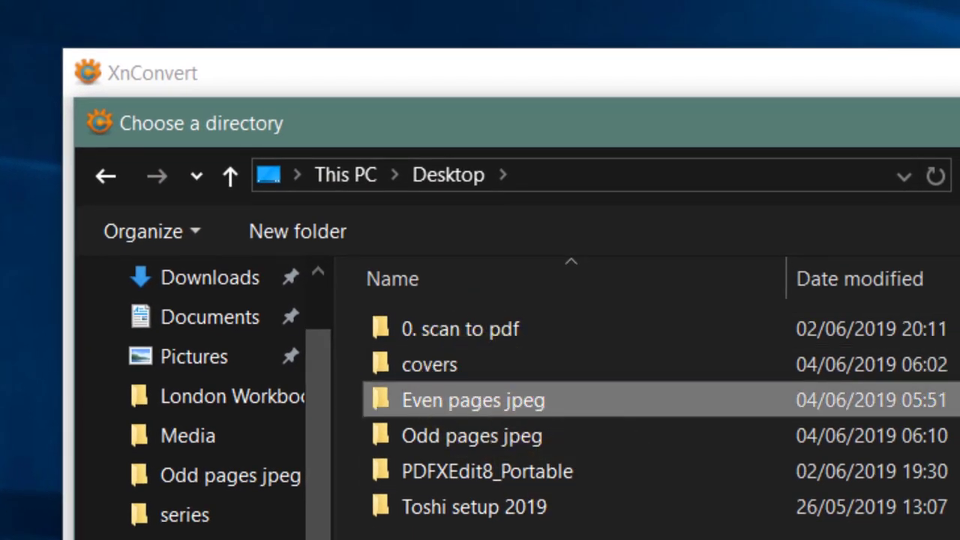
key("Return")
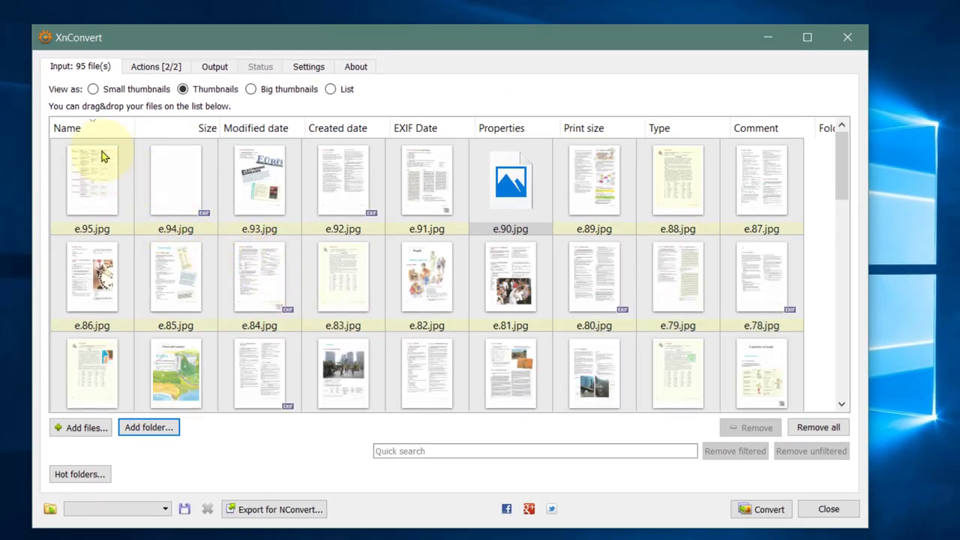
Step through the After preview of the even pages up to the tenth image to check the crop.
left_click(142, 69)
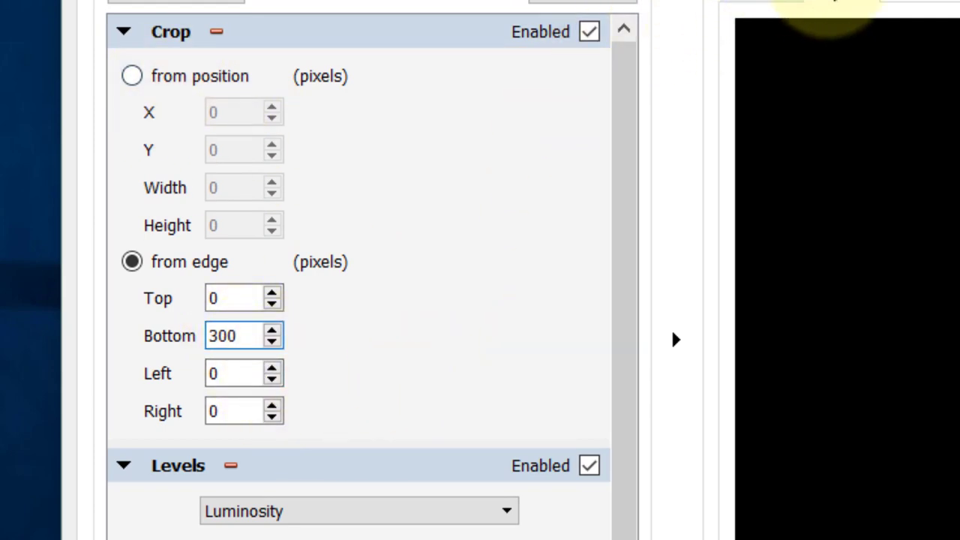
left_click(810, 0)
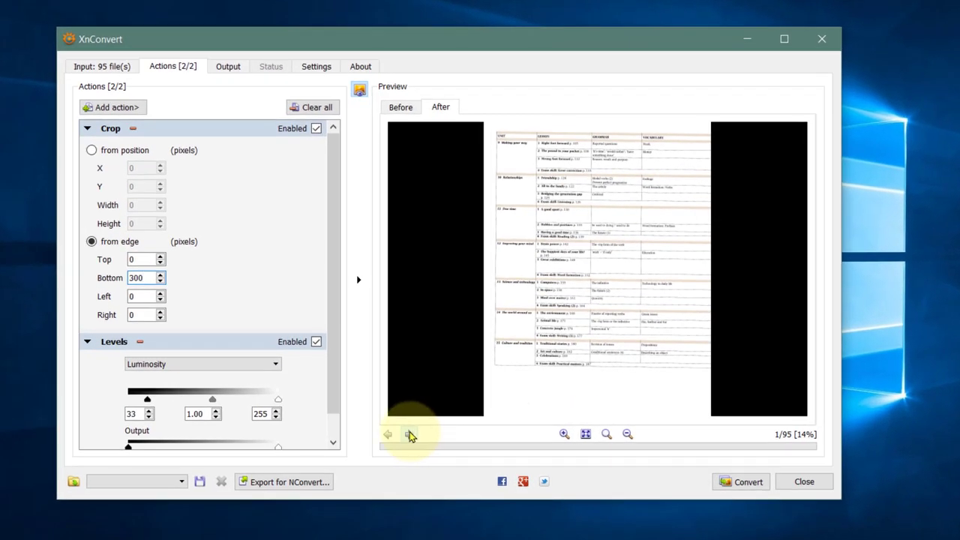
left_click(409, 435)
left_click(409, 435)
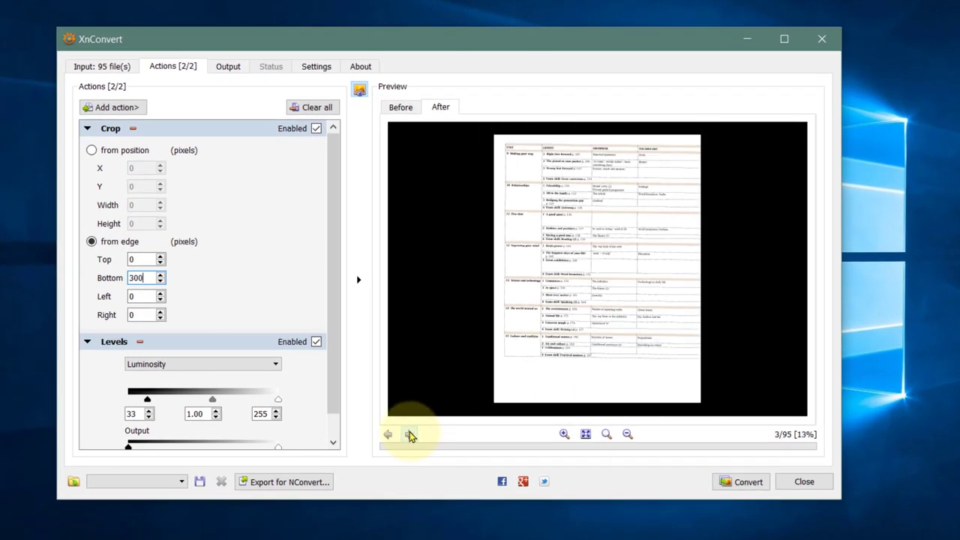
left_click(409, 435)
left_click(410, 435)
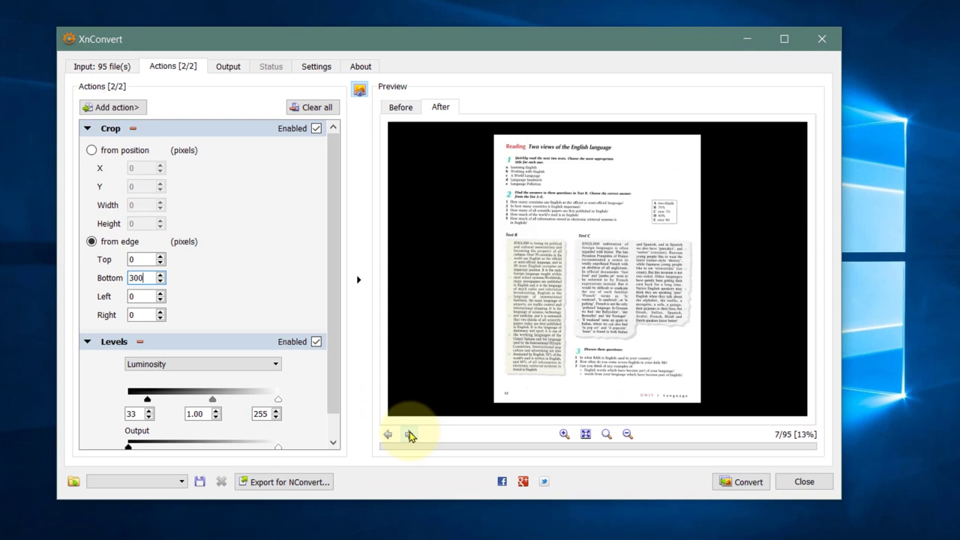
left_click(409, 435)
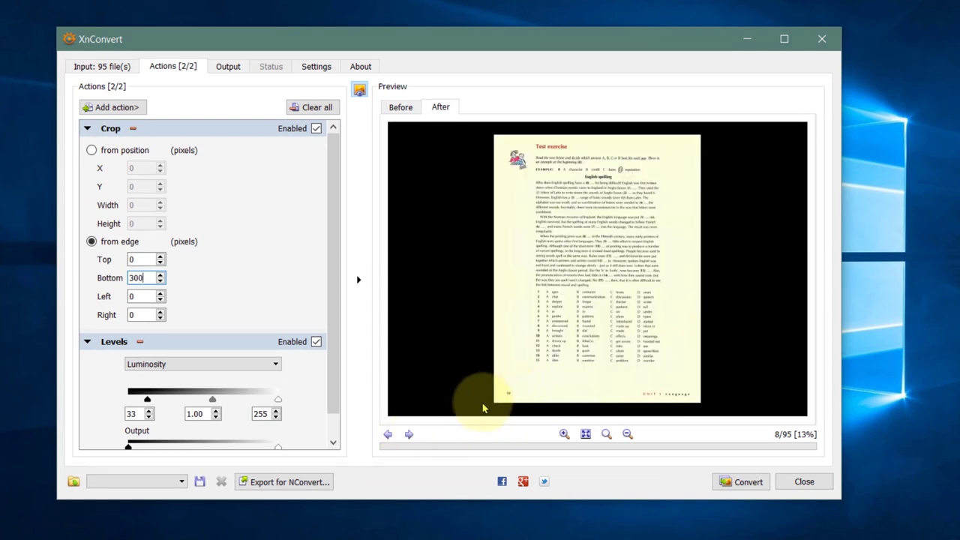
left_click(407, 435)
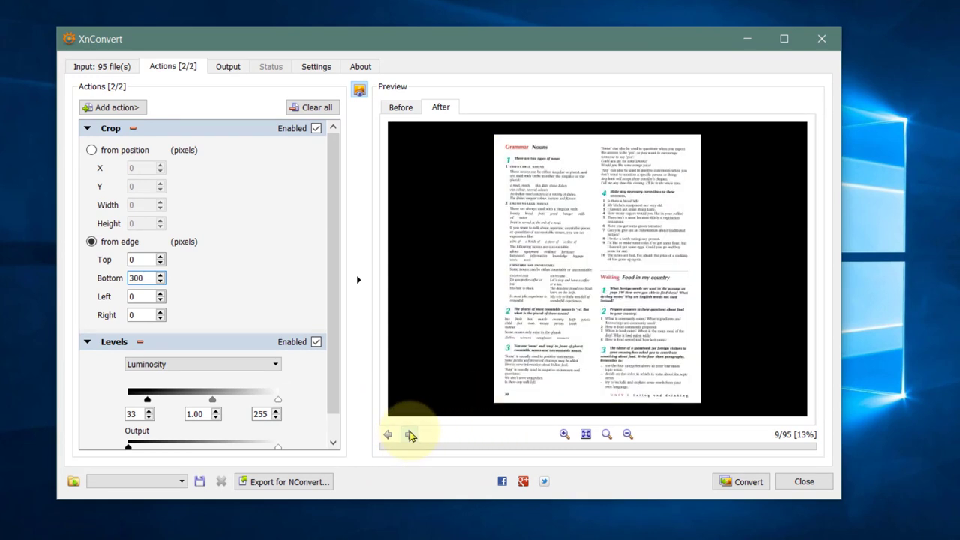
left_click(409, 435)
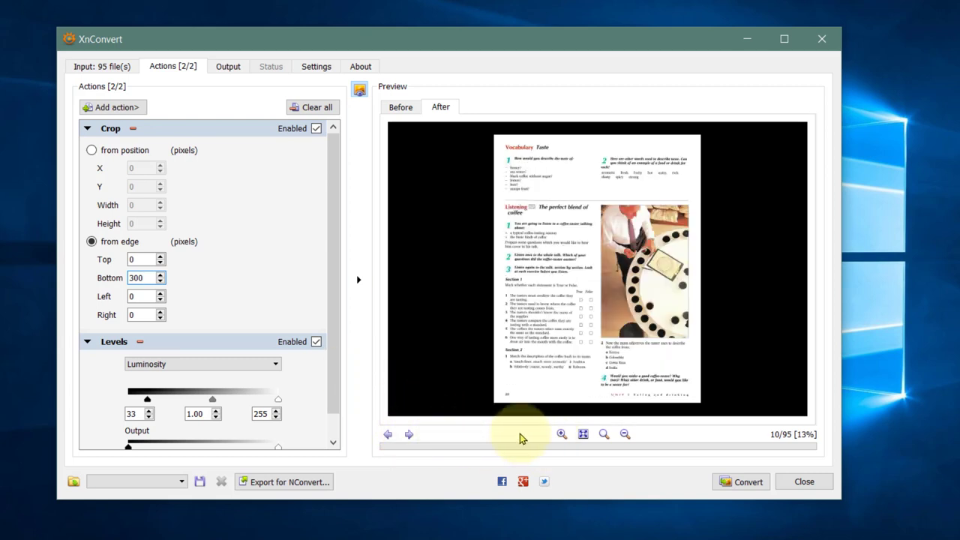
Zoom in on the tenth page's After preview and review the Levels action's settings.
left_click(561, 434)
left_click(560, 434)
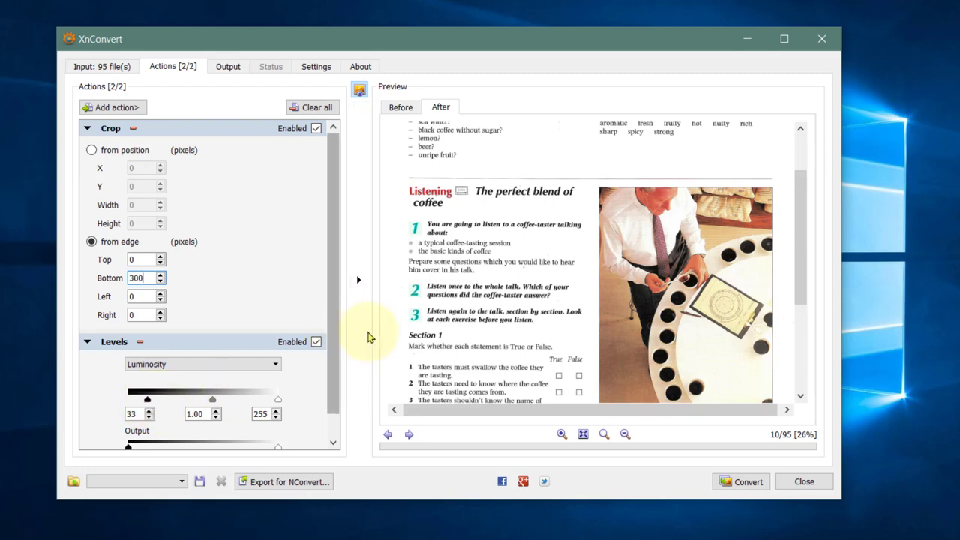
left_click_drag(333, 342, 333, 386)
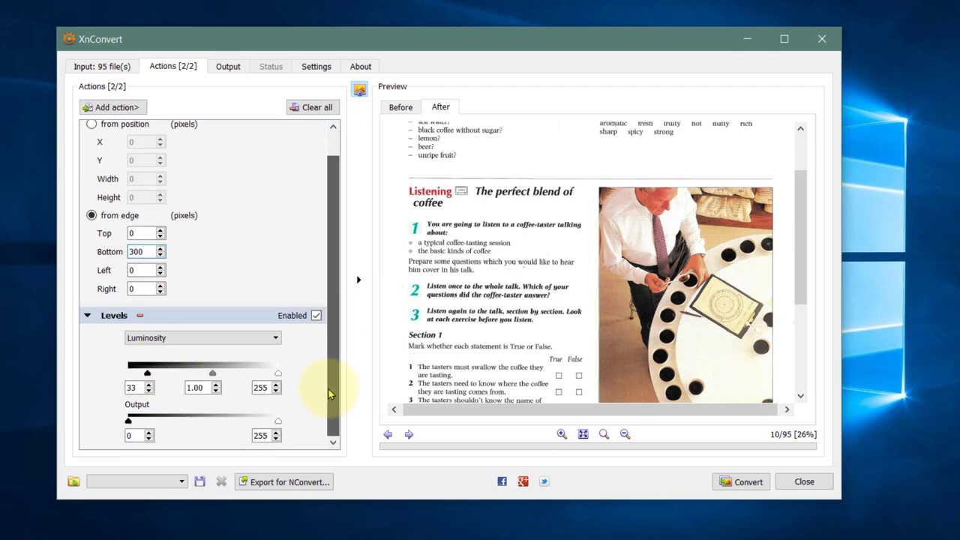
Browse for the conversion's output folder and open the desktop's Even pages jpeg folder.
left_click(226, 67)
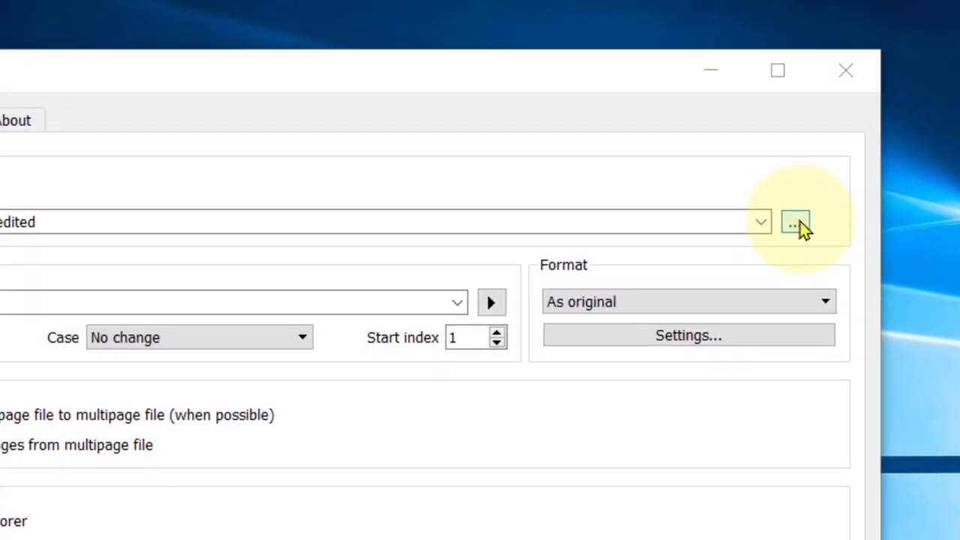
left_click(793, 123)
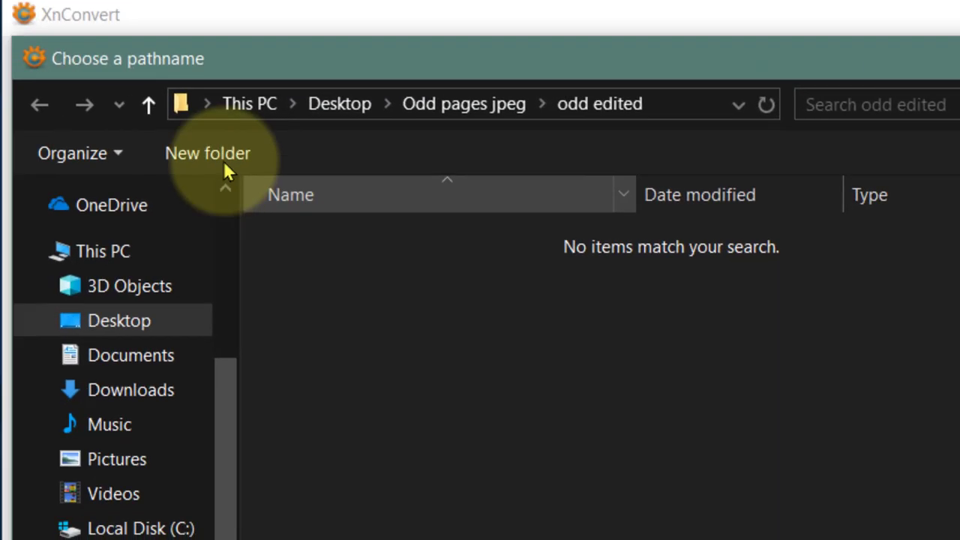
left_click(149, 103)
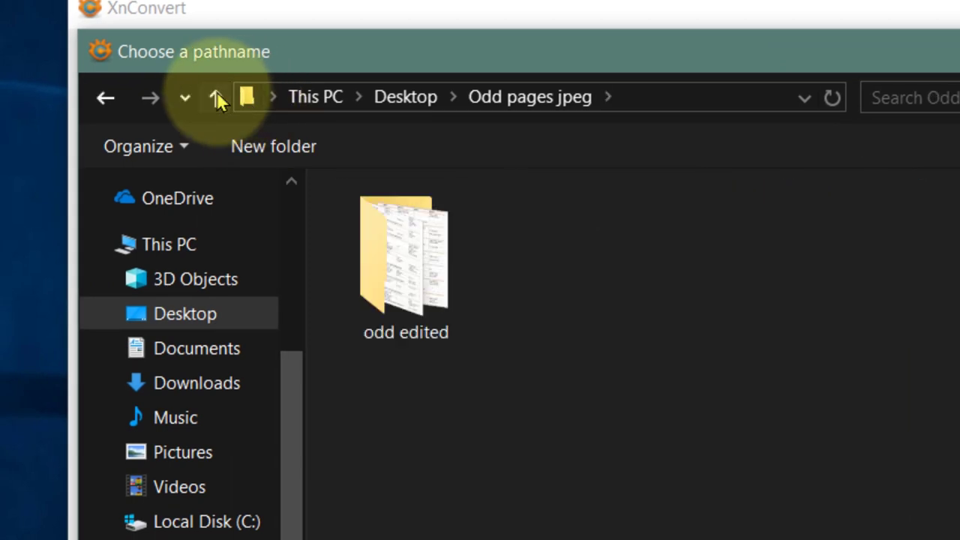
left_click(216, 100)
double_click(441, 297)
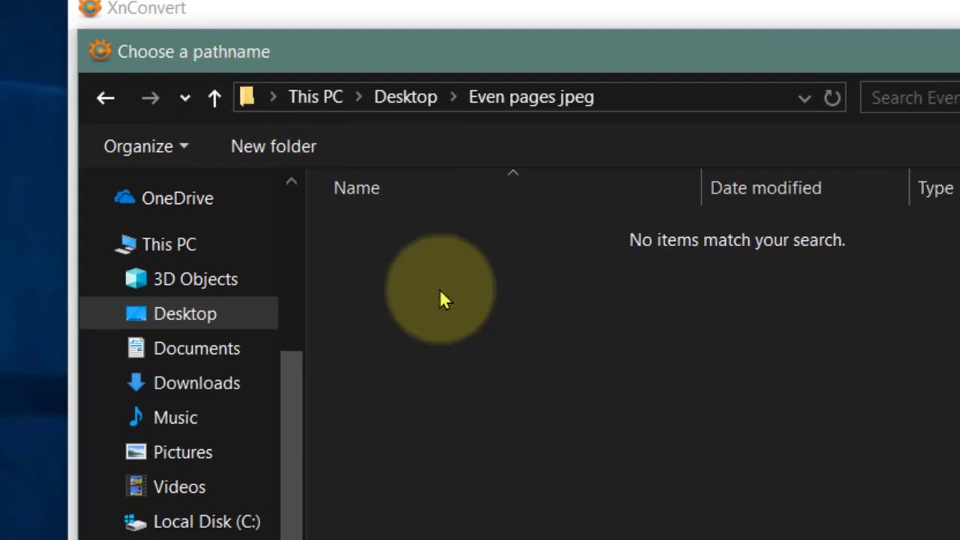
Create a folder named even edited inside Even pages jpeg and open it.
left_click(275, 147)
type("e")
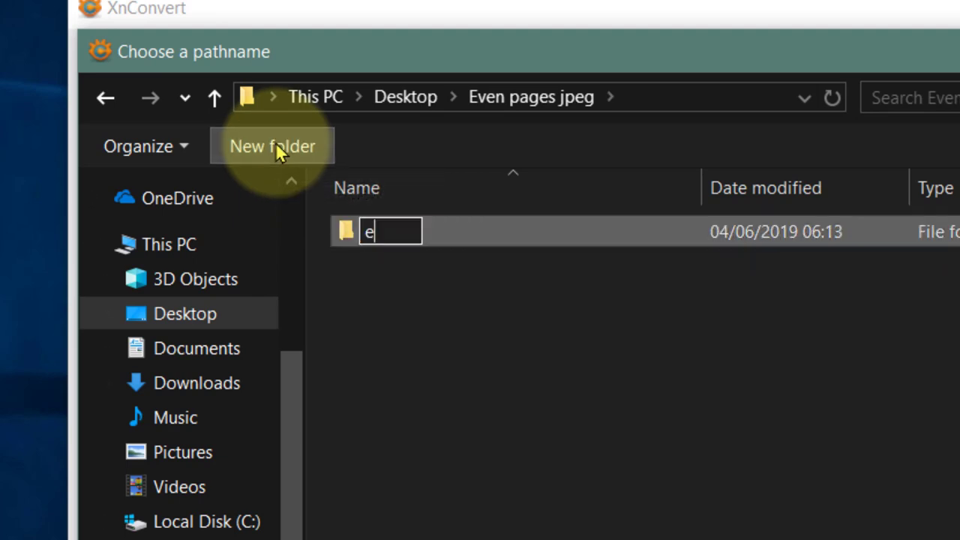
type("ven edited")
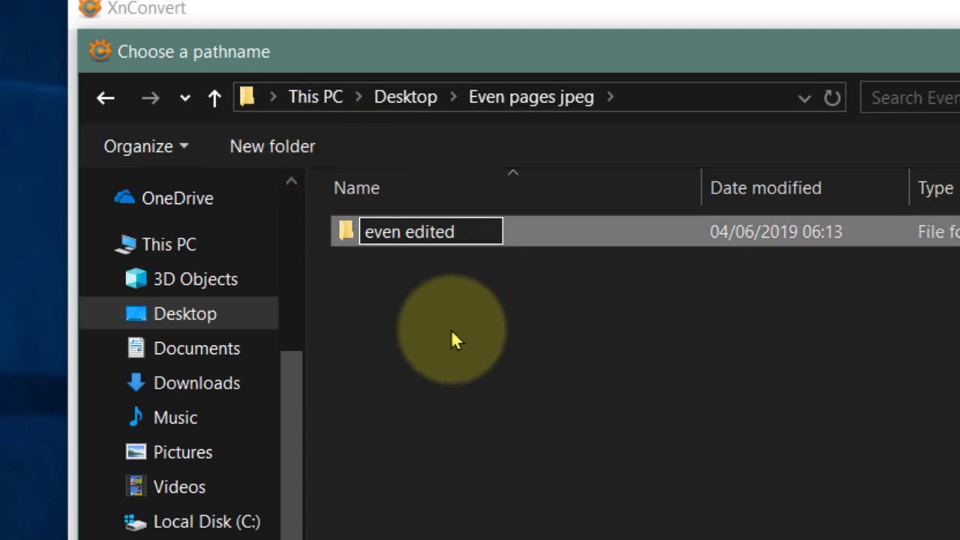
left_click(454, 333)
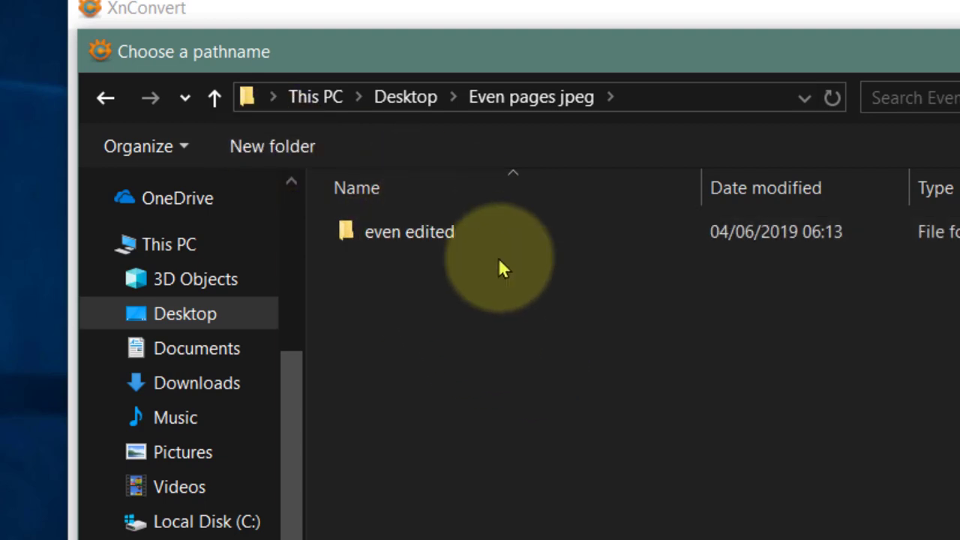
double_click(435, 234)
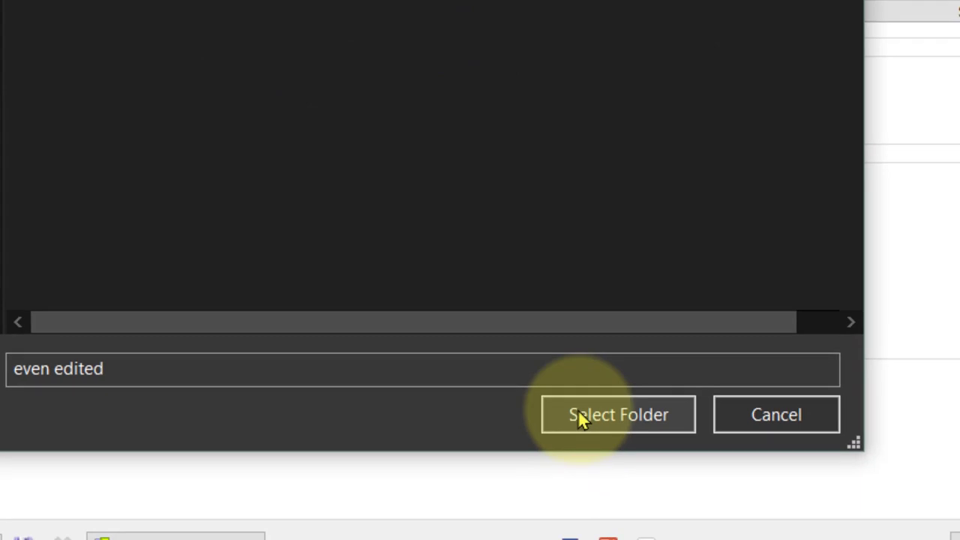
Set even edited as the output folder, convert the even pages and close XnConvert.
left_click(583, 420)
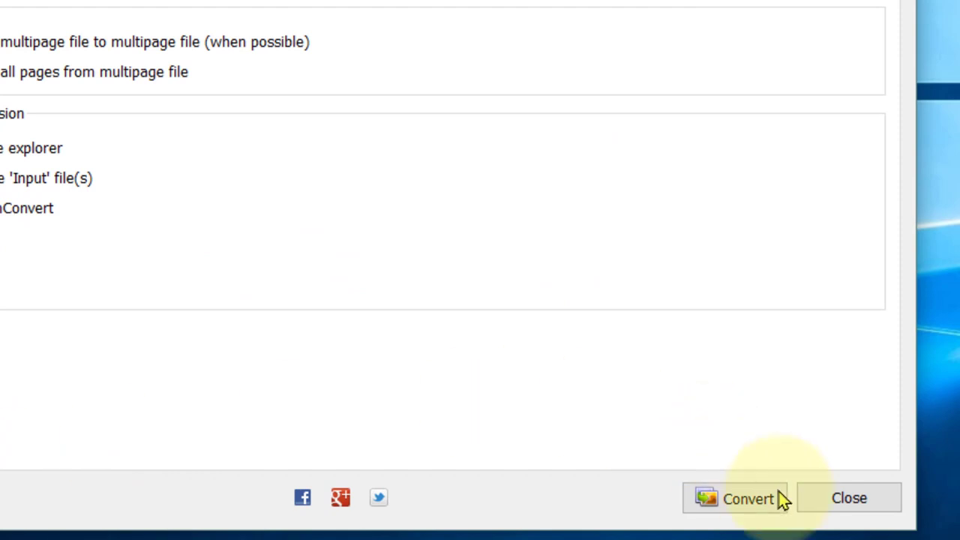
left_click(742, 509)
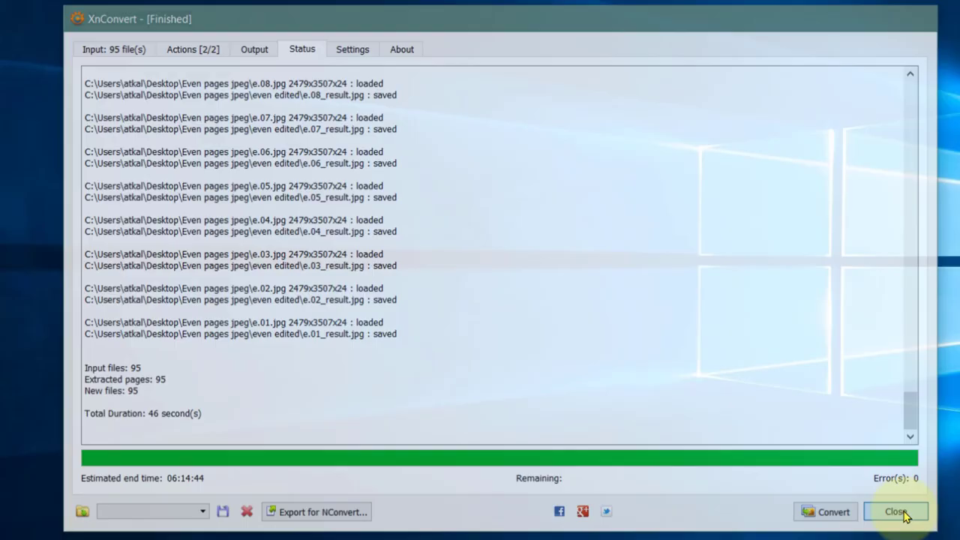
left_click(894, 514)
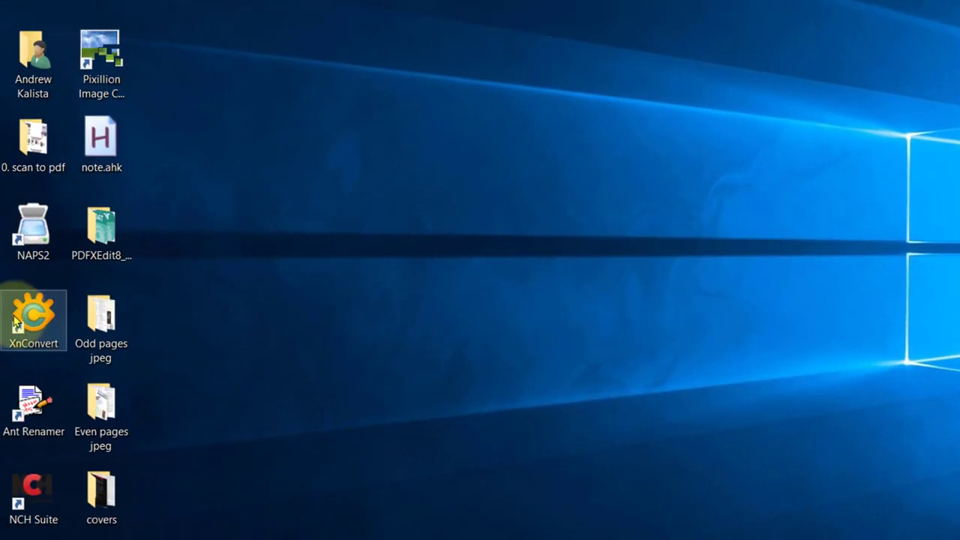
Reopen XnConvert and add the desktop's covers folder as the input.
double_click(32, 321)
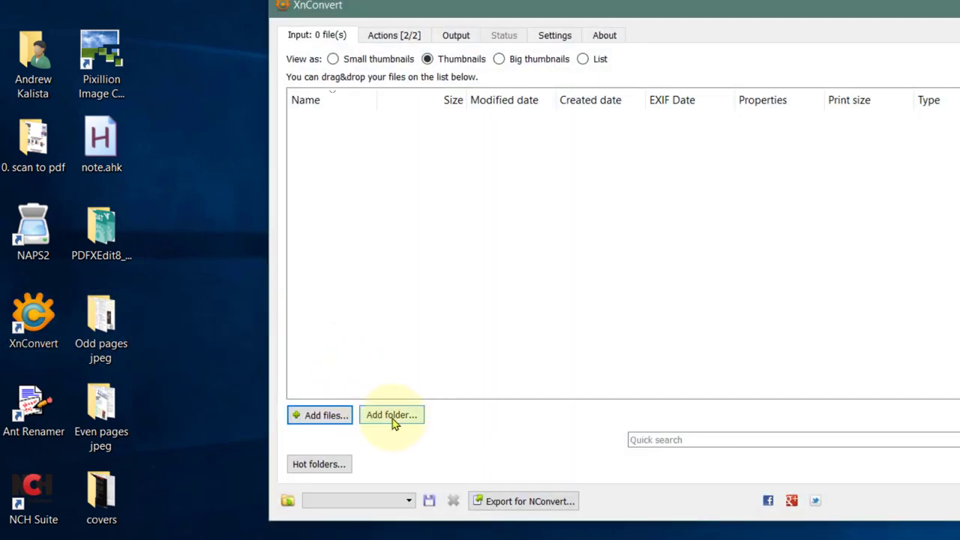
left_click(391, 416)
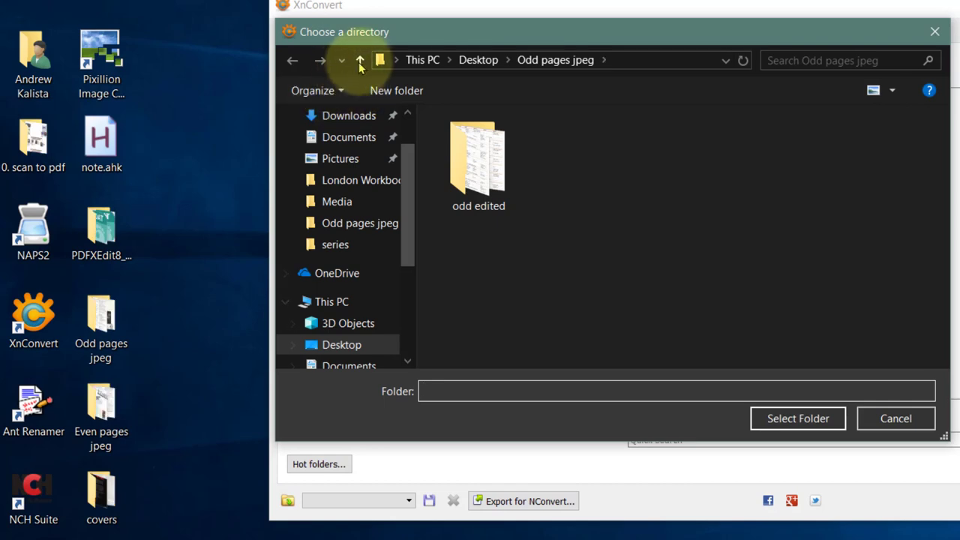
left_click(360, 61)
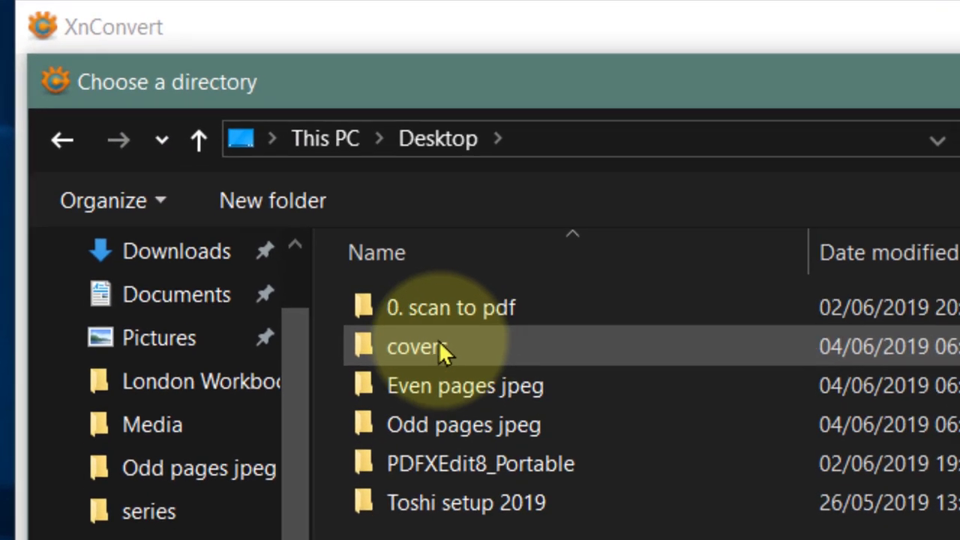
double_click(435, 349)
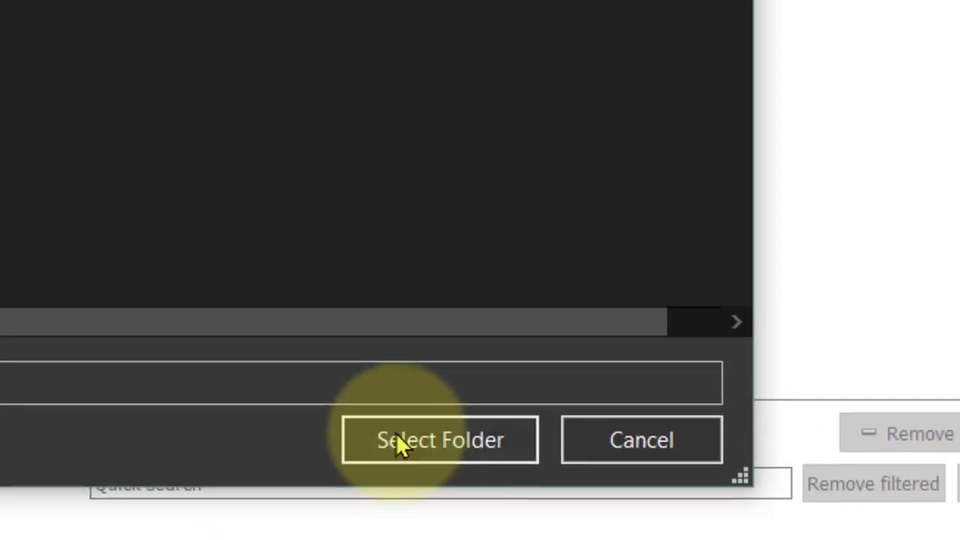
left_click(400, 443)
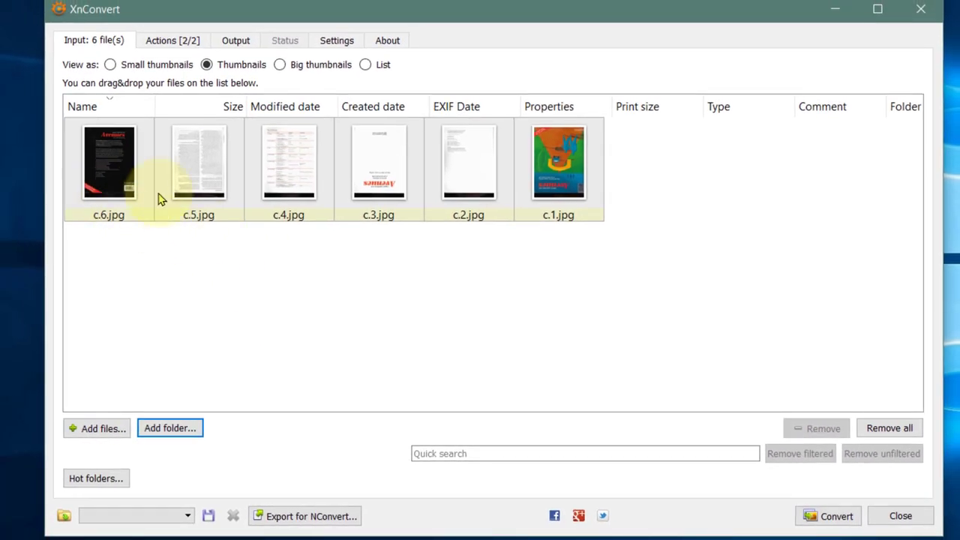
Step through the After preview of the cover images, from the first to the fifth, to check the crop.
left_click(168, 44)
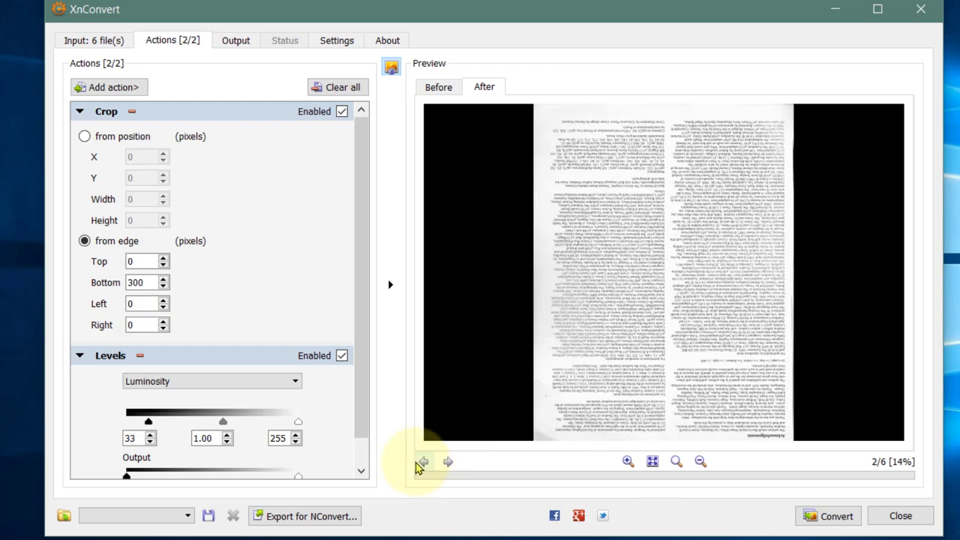
left_click(420, 464)
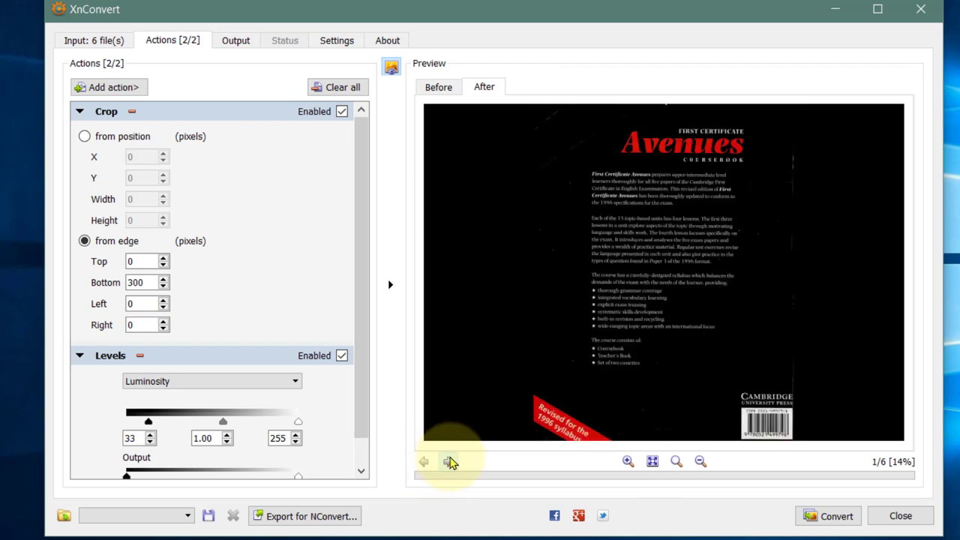
left_click(450, 462)
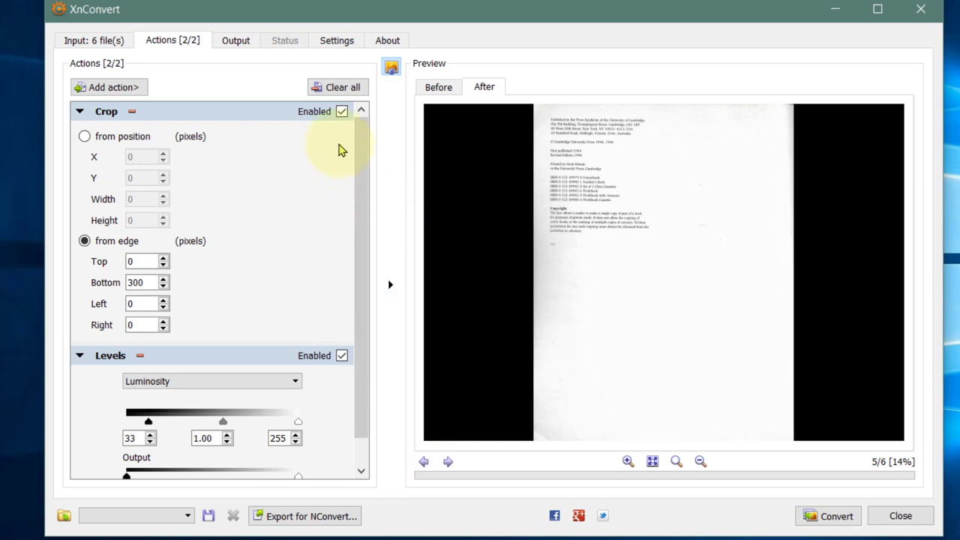
Browse for the conversion's output folder and open the desktop's covers folder.
left_click(233, 43)
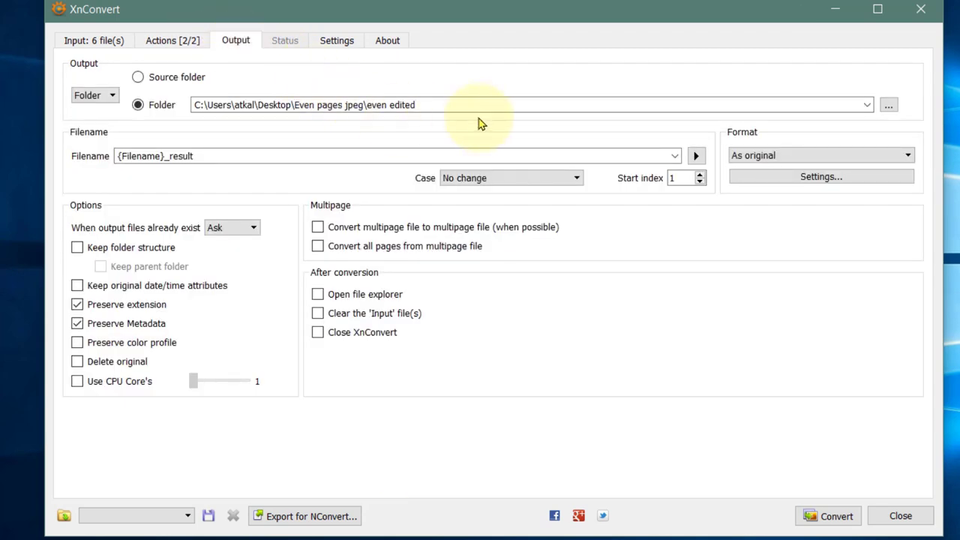
left_click(888, 107)
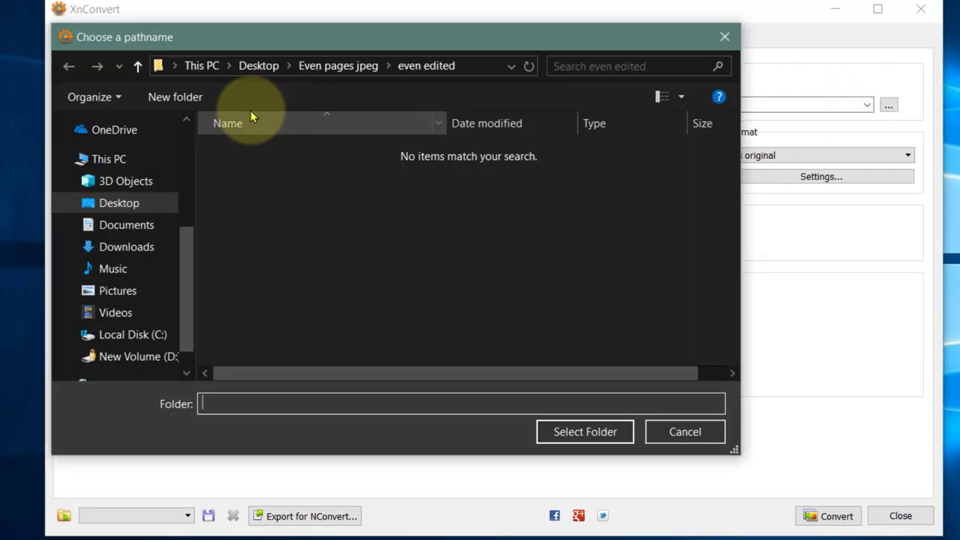
left_click(138, 67)
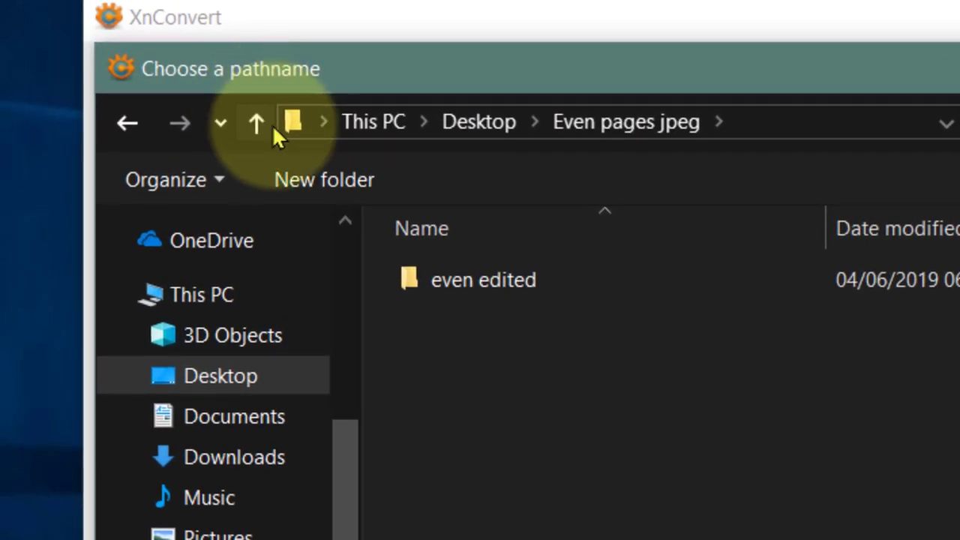
left_click(273, 124)
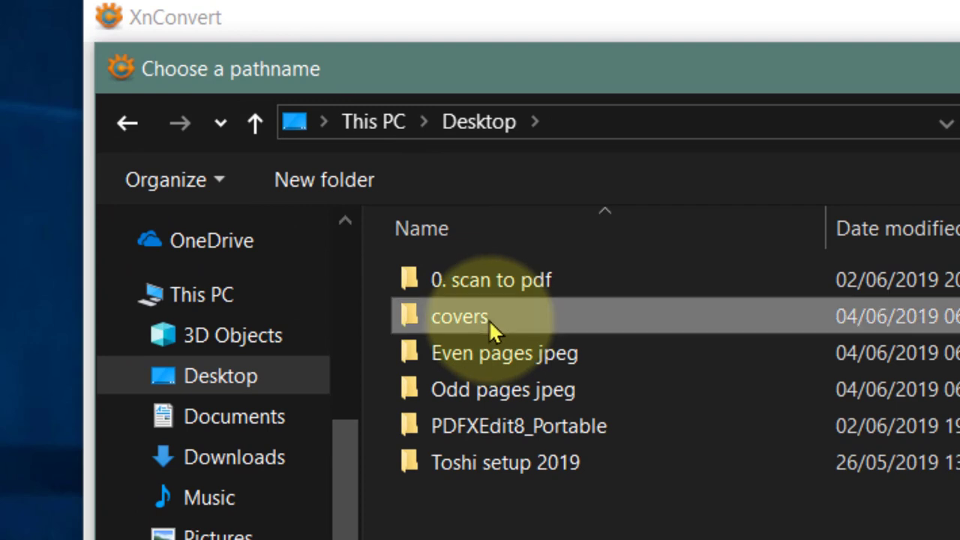
double_click(489, 318)
Create a folder named covers edited inside the covers folder.
left_click(313, 170)
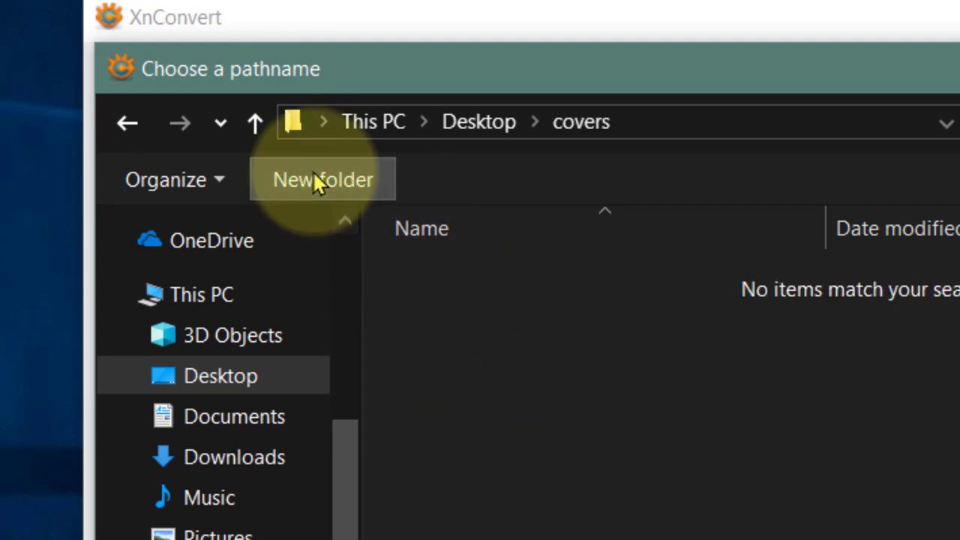
type("co")
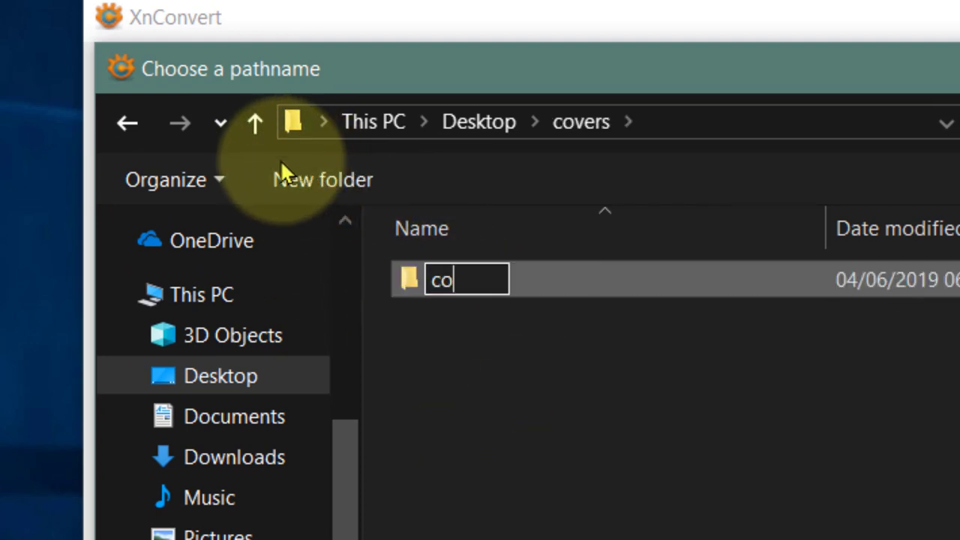
type("vers ")
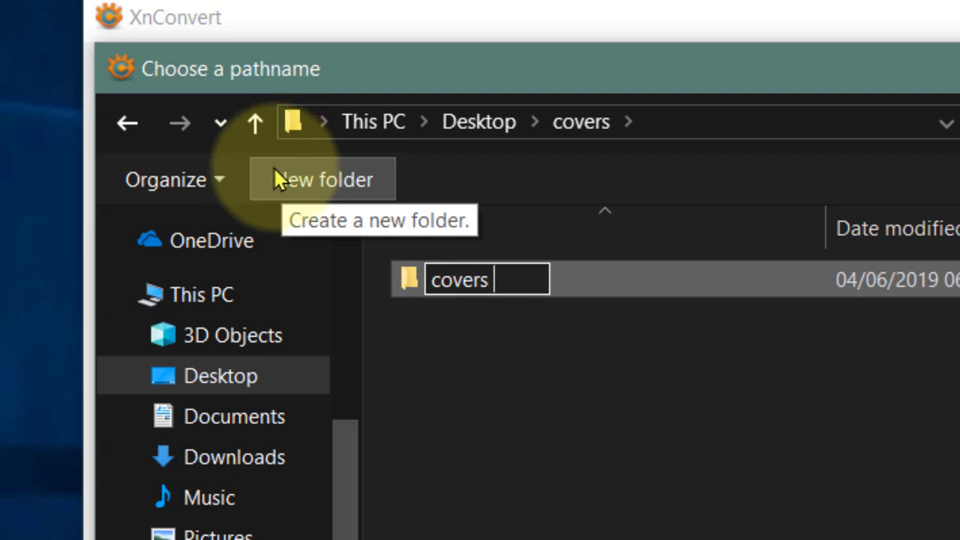
type("edit")
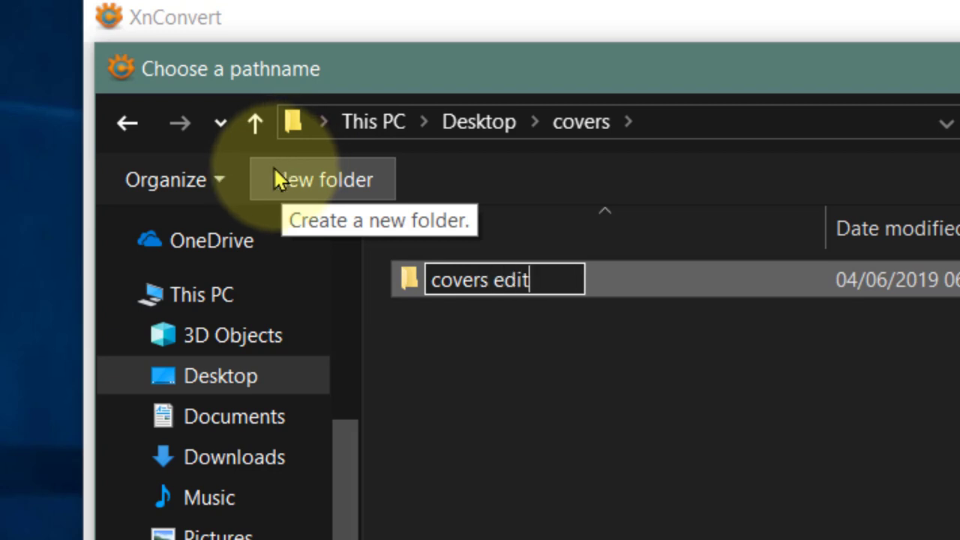
type("ed")
key("Return")
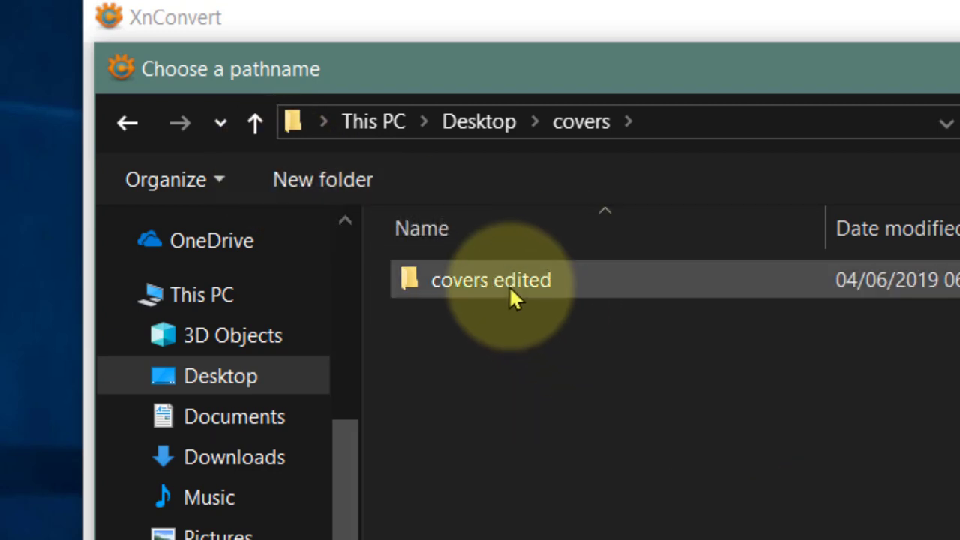
Choose covers edited as the output folder and convert the cover images.
left_click(510, 285)
double_click(510, 285)
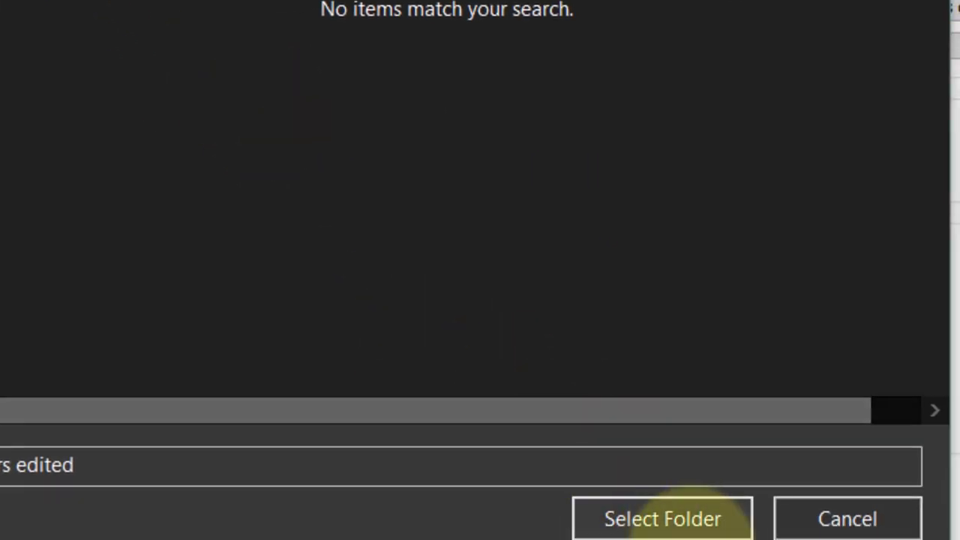
left_click(677, 523)
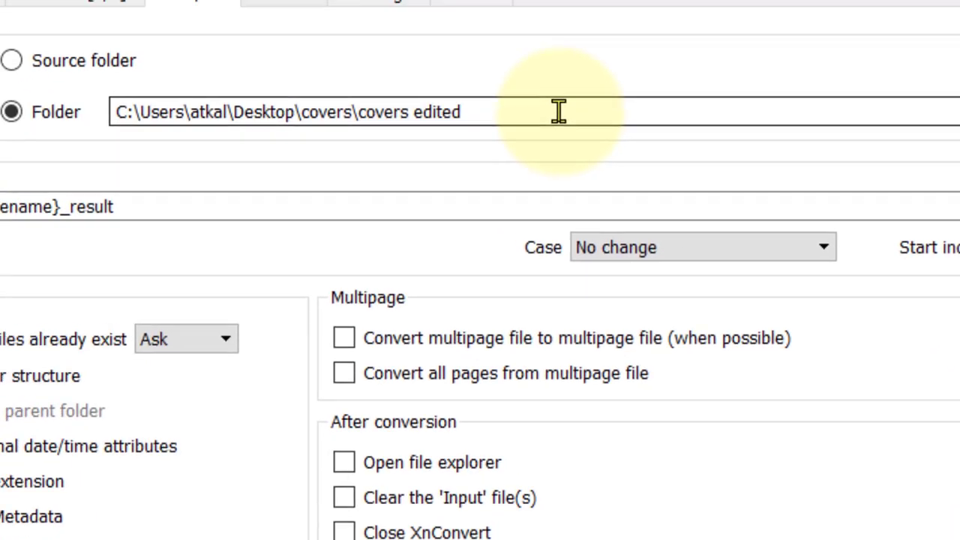
left_click(649, 447)
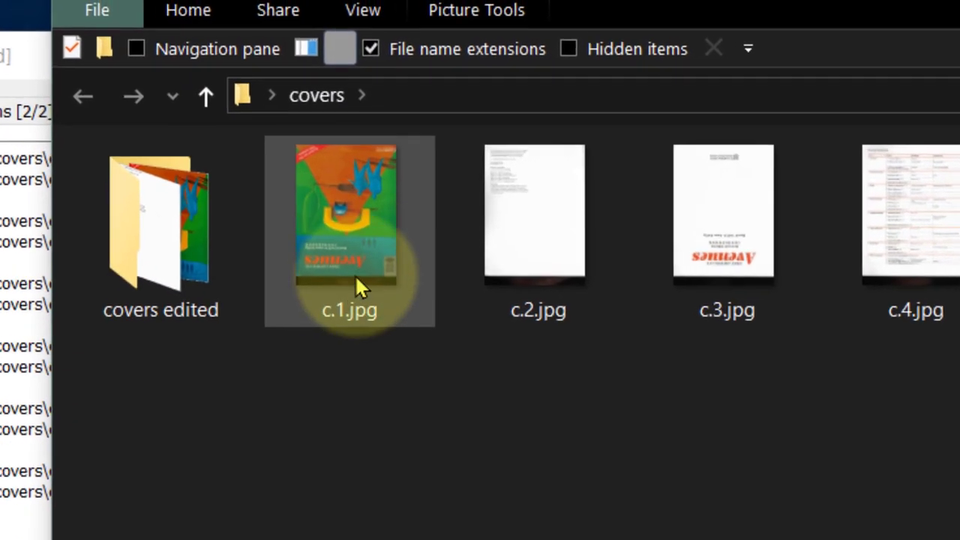
Check the converted images in the covers edited folder, including c.6_result.jpg, and close the viewer, folder and XnConvert windows.
double_click(174, 184)
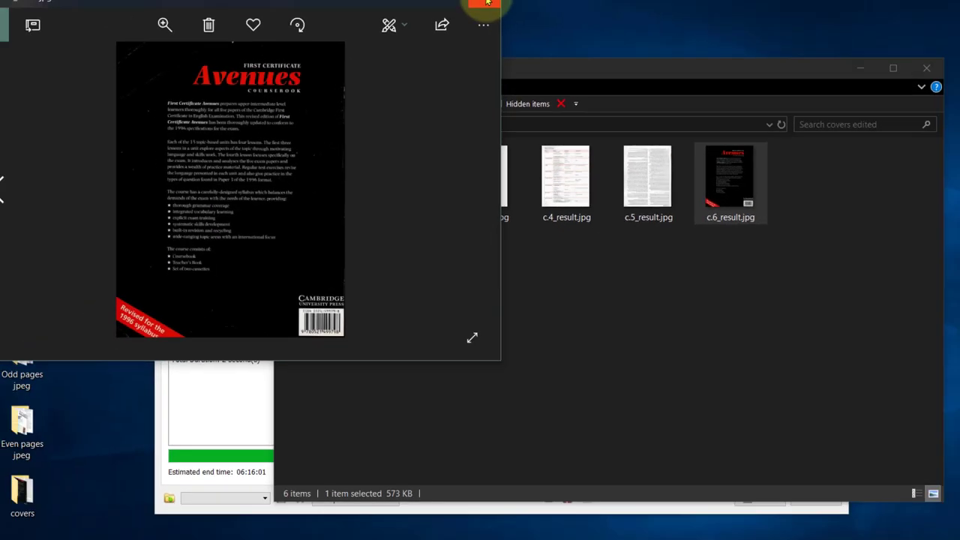
left_click(483, 4)
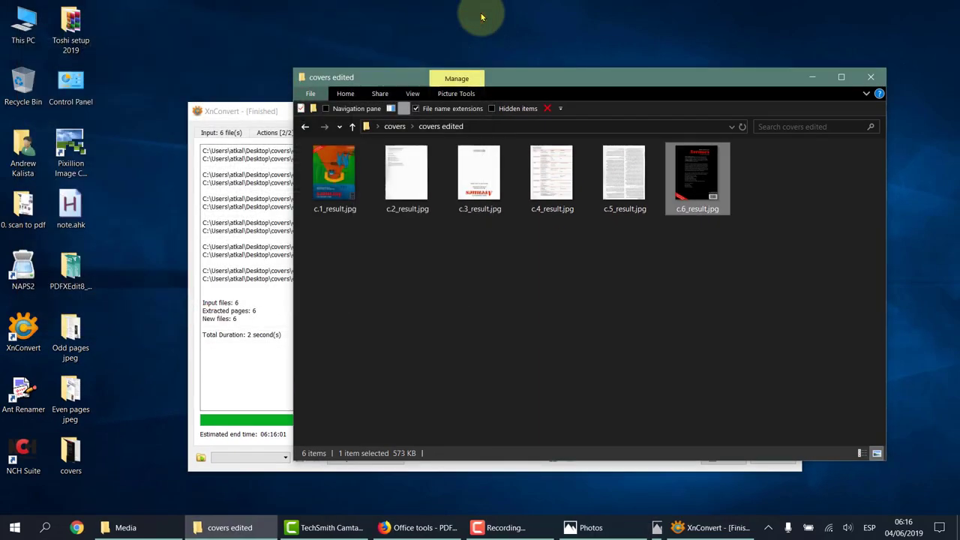
left_click(870, 77)
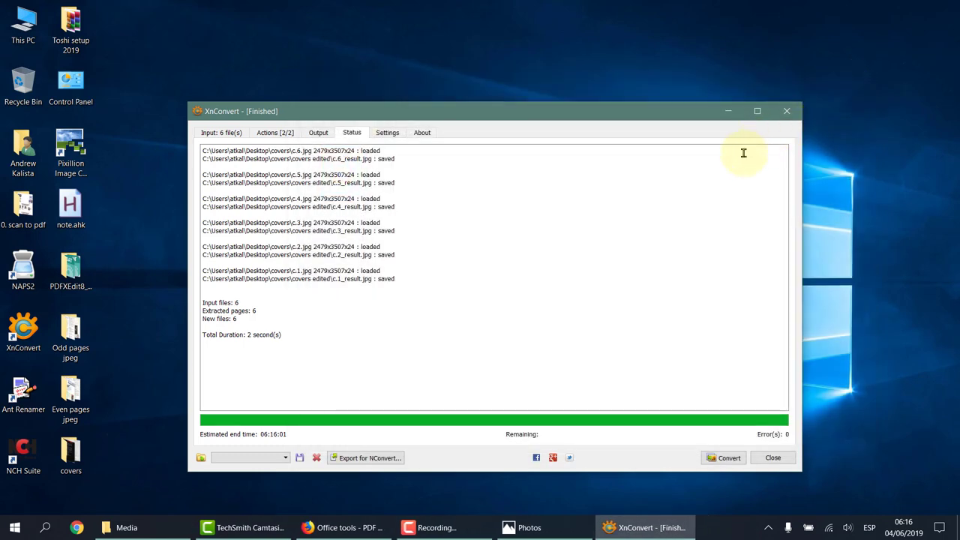
left_click(786, 112)
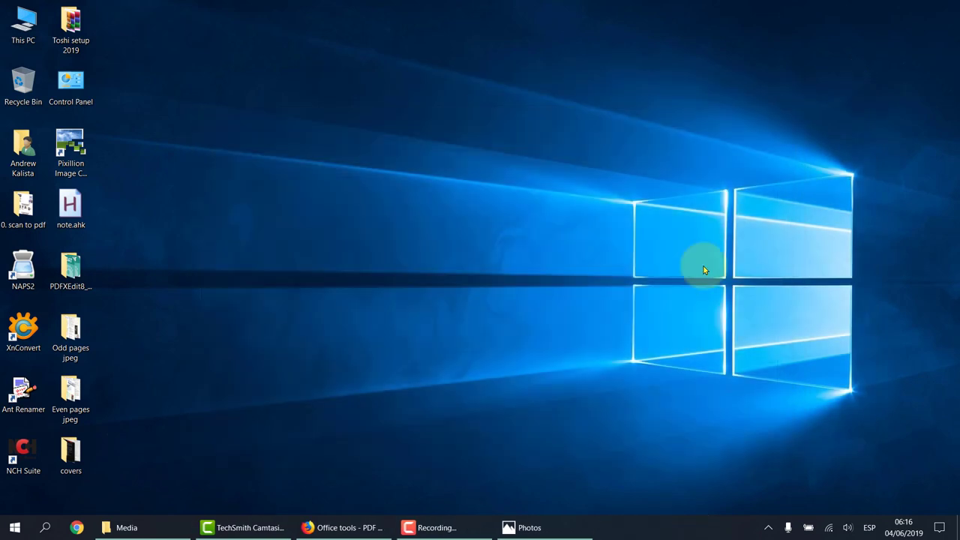
Review the book digitizing workflow in scan to pdf - method 2.jpg in Photos and close it.
left_click(520, 528)
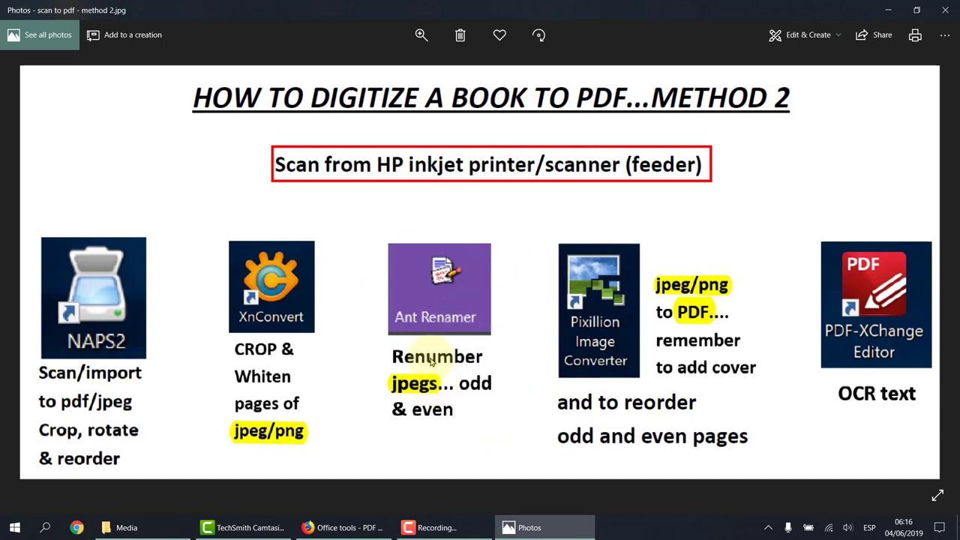
left_click(947, 9)
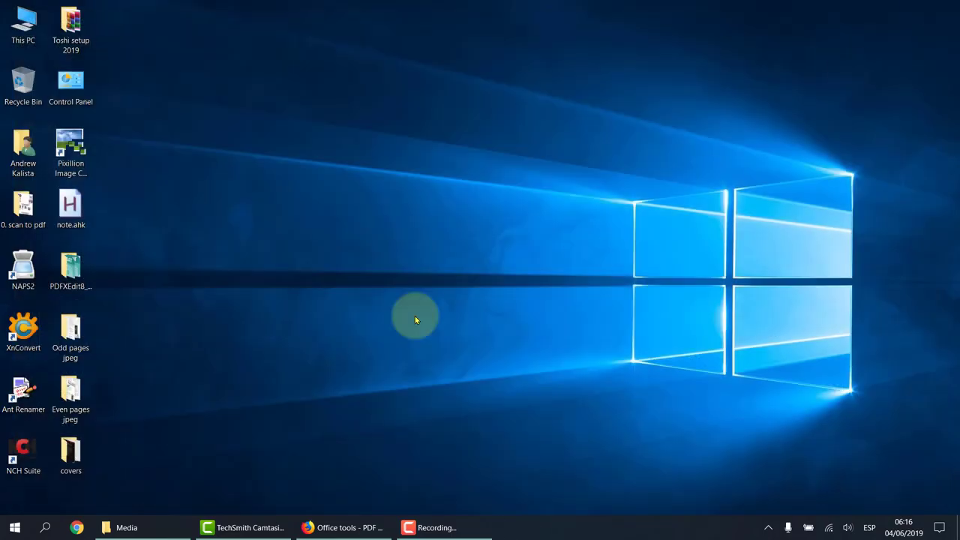
Open the odd edited folder inside the desktop's Odd pages jpeg folder.
double_click(72, 333)
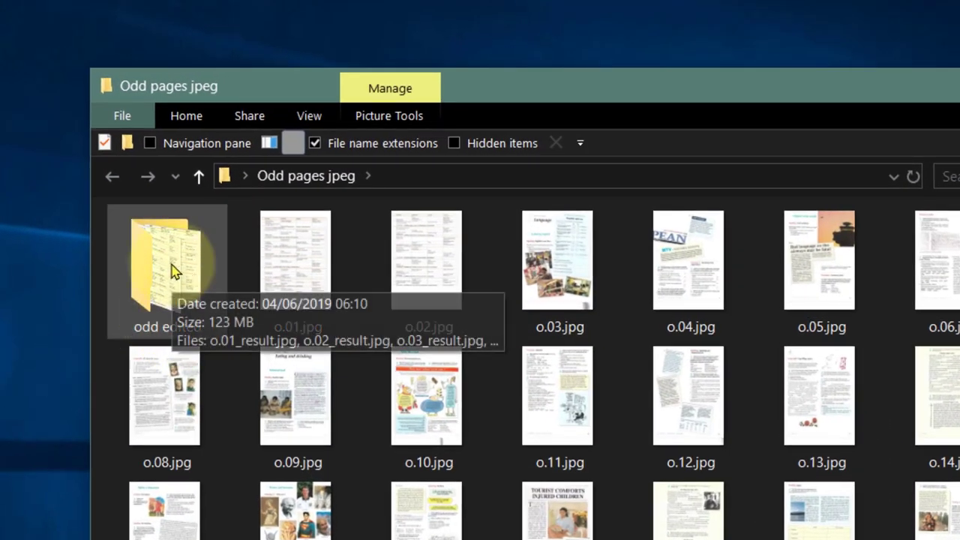
double_click(171, 271)
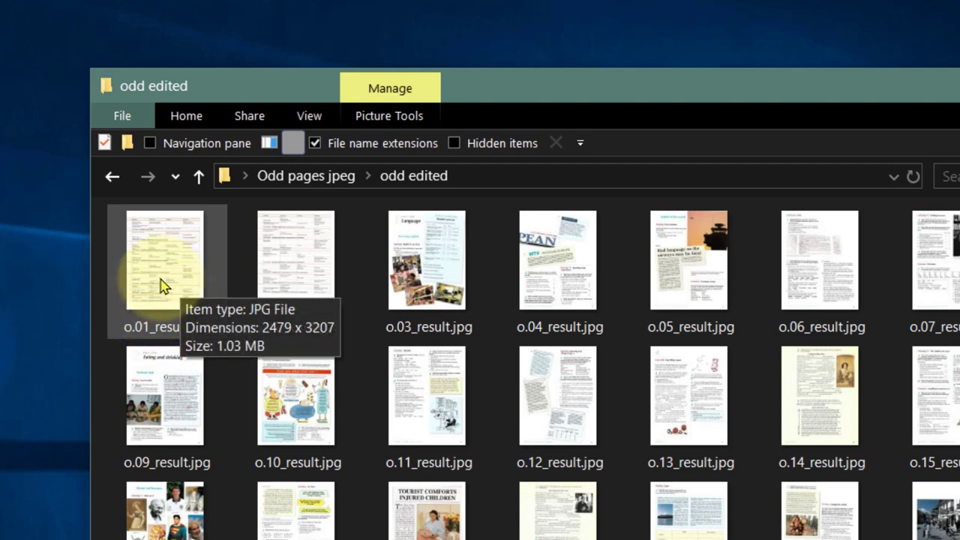
Check the printed page numbers of the first odd edited images from o.01_result.jpg onward, then close the viewer.
double_click(167, 285)
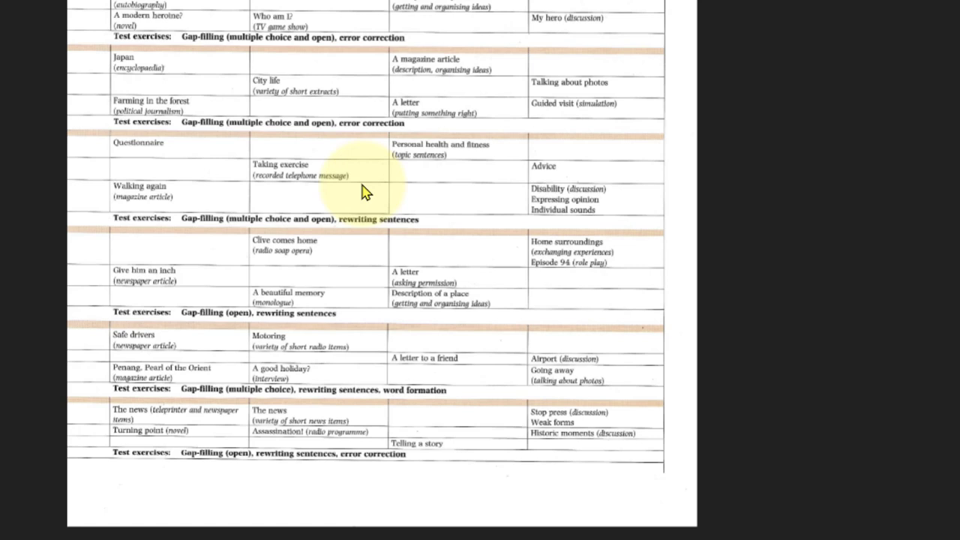
key("Right")
key("Right")
key("Right")
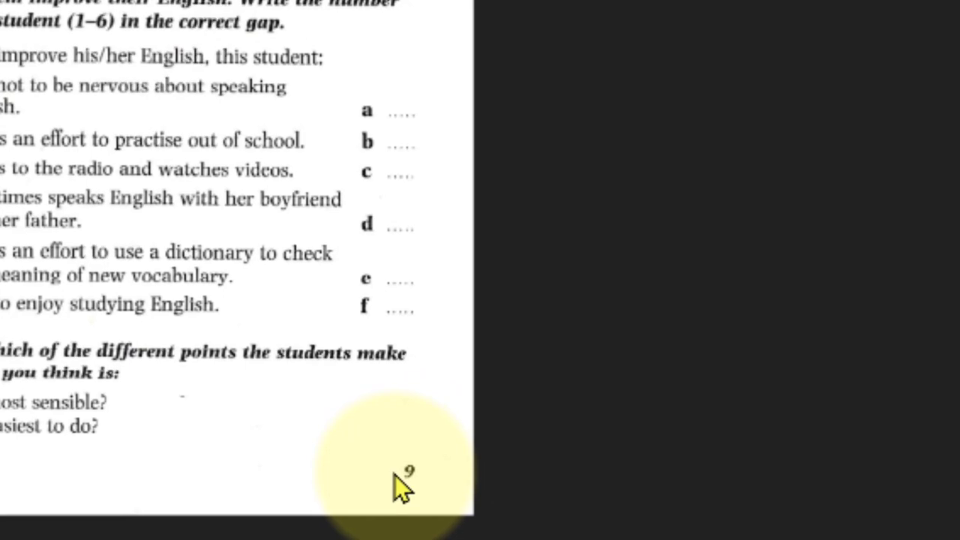
key("Left")
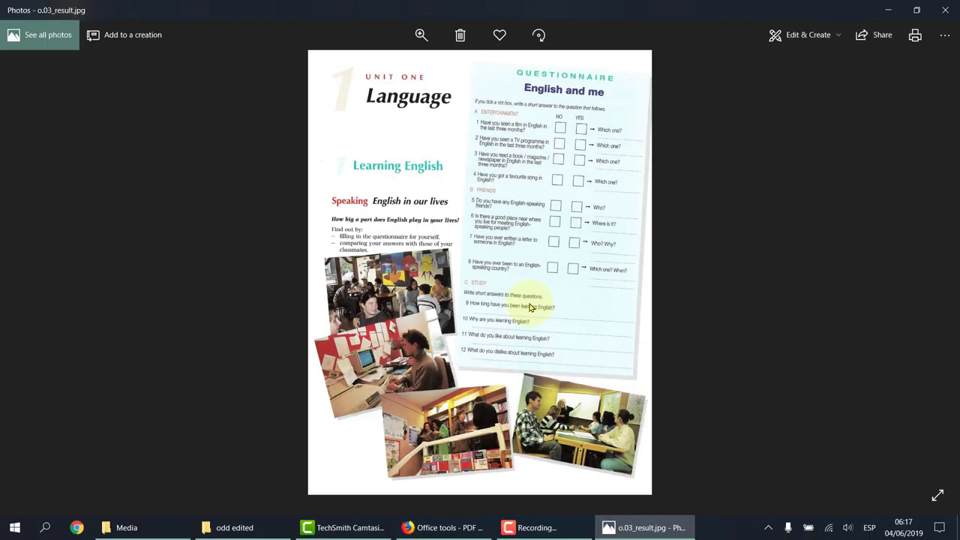
key("Left")
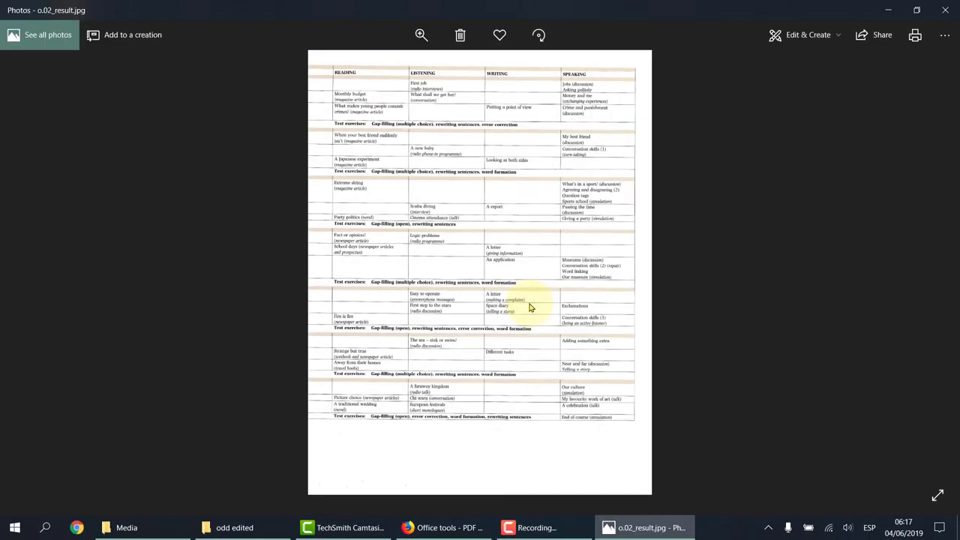
key("Left")
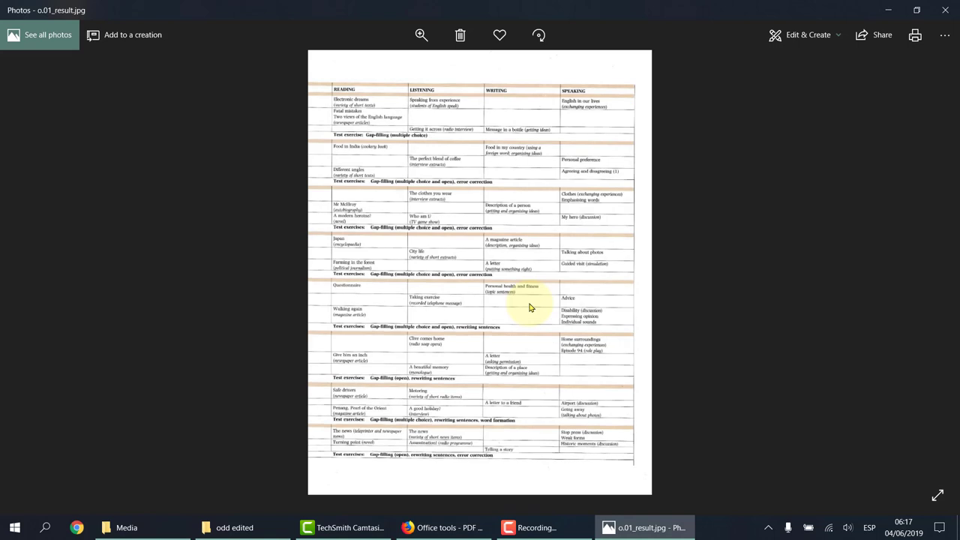
left_click(945, 10)
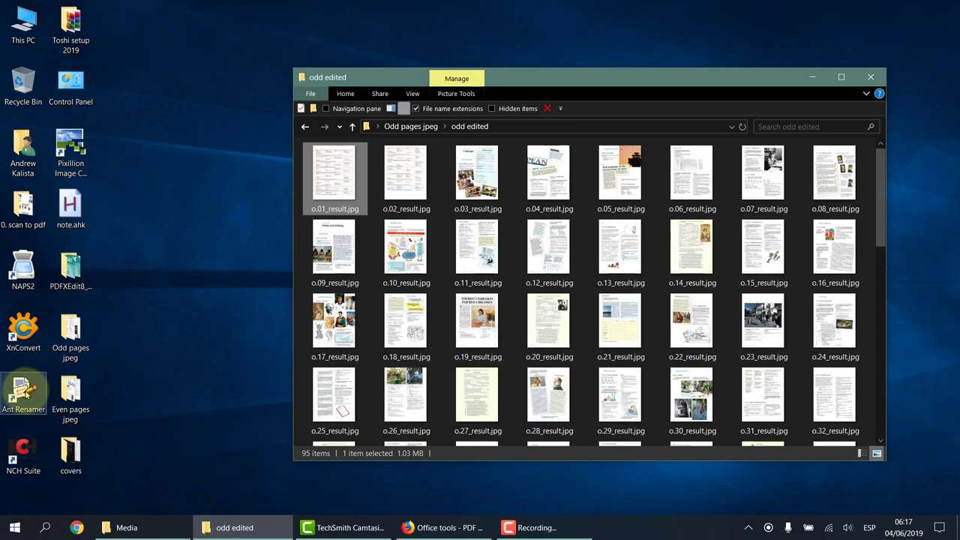
Open Ant Renamer and add the files of the odd edited folder to its file list.
double_click(22, 390)
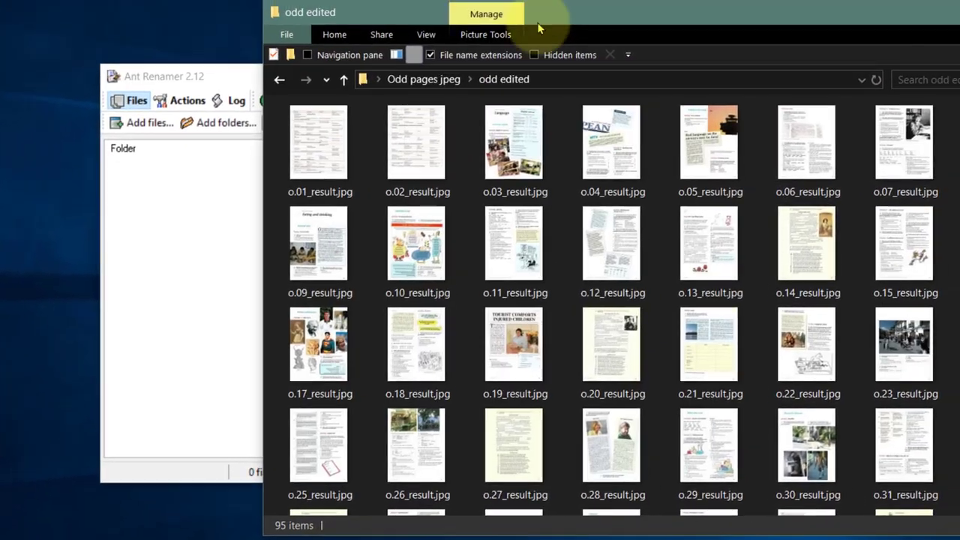
left_click(343, 78)
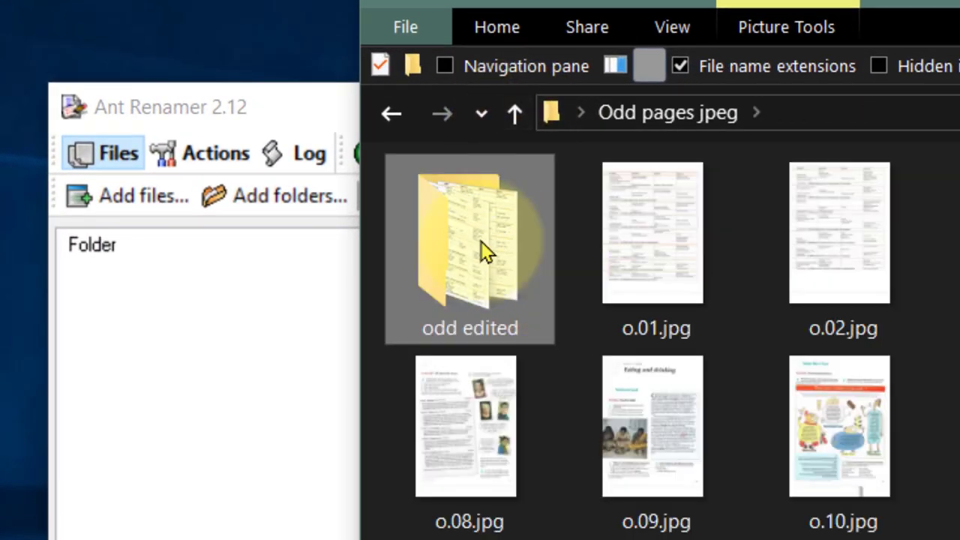
left_click_drag(480, 241, 255, 476)
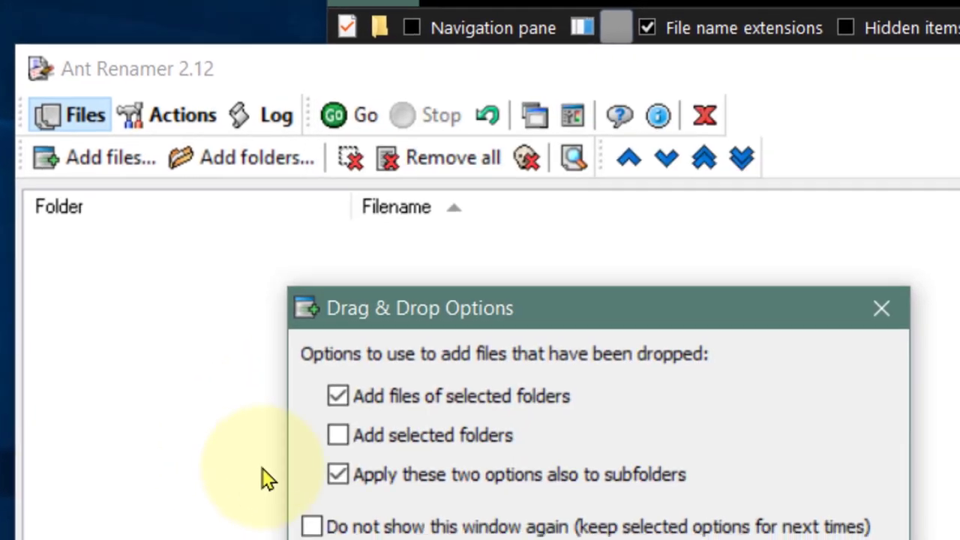
left_click(515, 507)
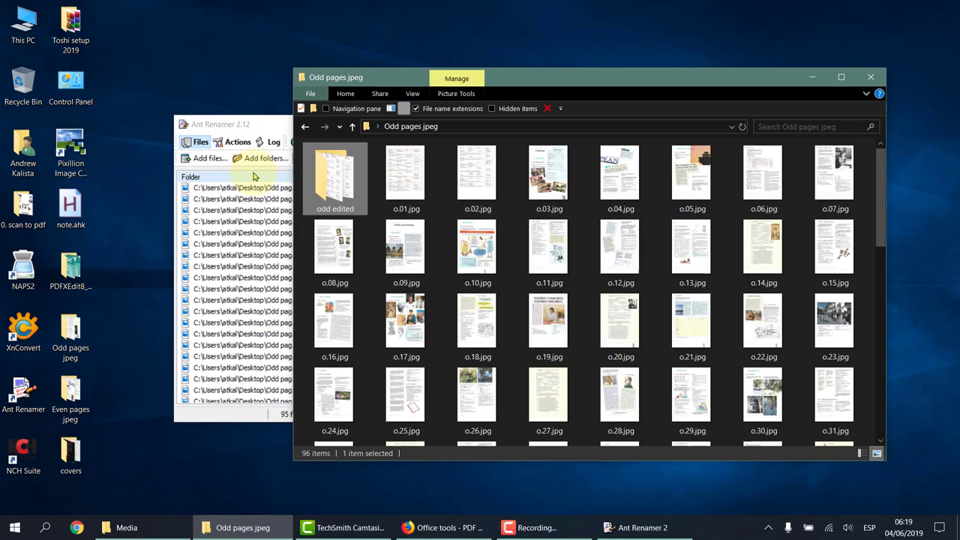
Sort the odd page files by filename in ascending order and select them all.
left_click(330, 178)
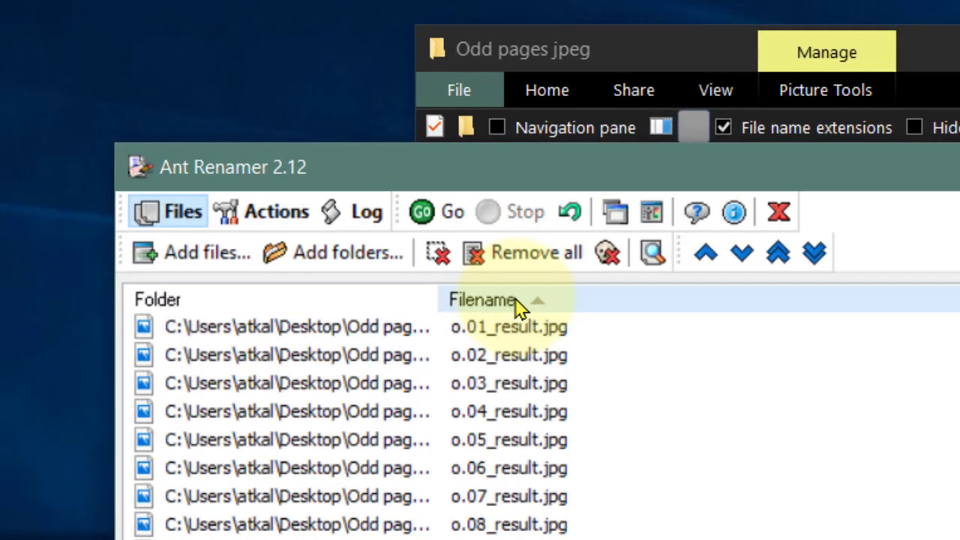
left_click(518, 300)
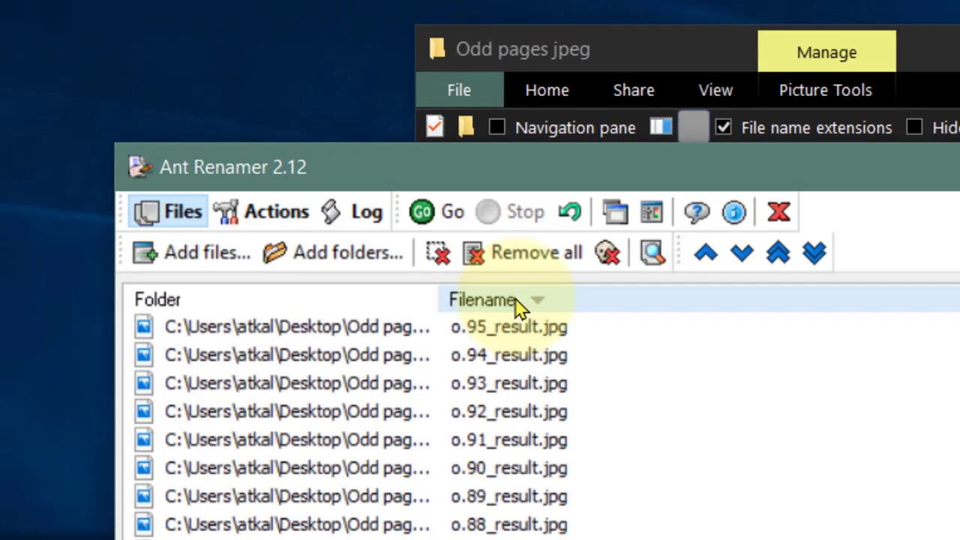
left_click(517, 300)
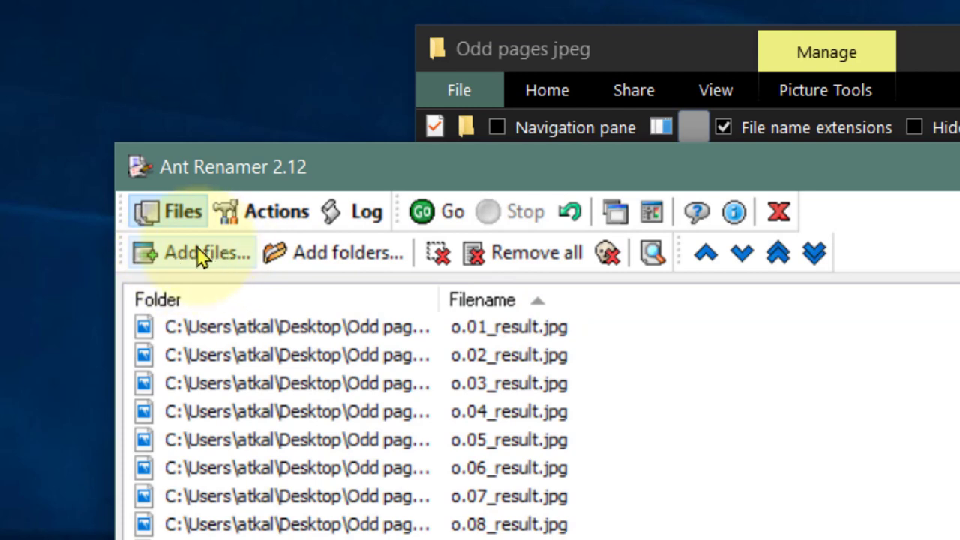
left_click(259, 326)
key("ctrl+a")
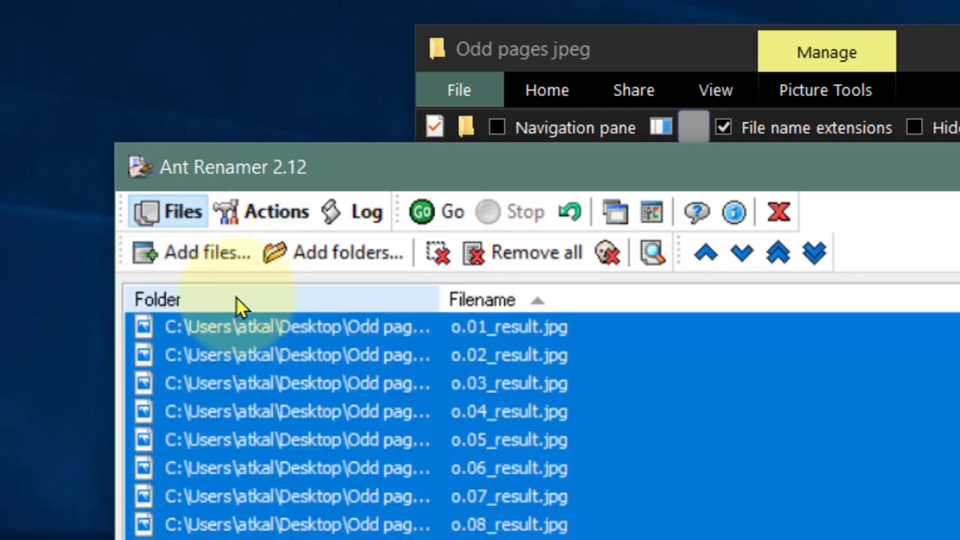
Rename the odd pages by enumeration with mask File %num%%ext%, starting at 3, with 3 digits and an increment of 2.
left_click(278, 223)
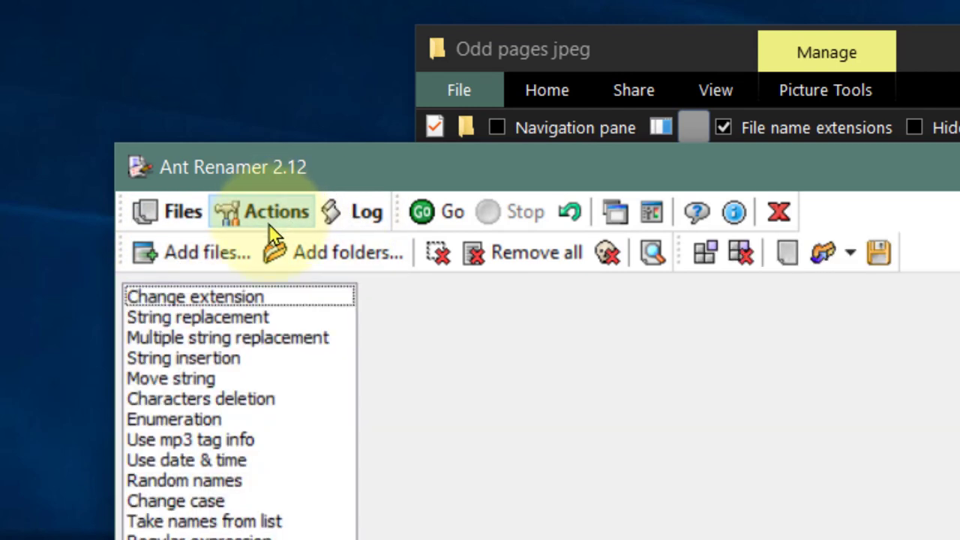
left_click(178, 417)
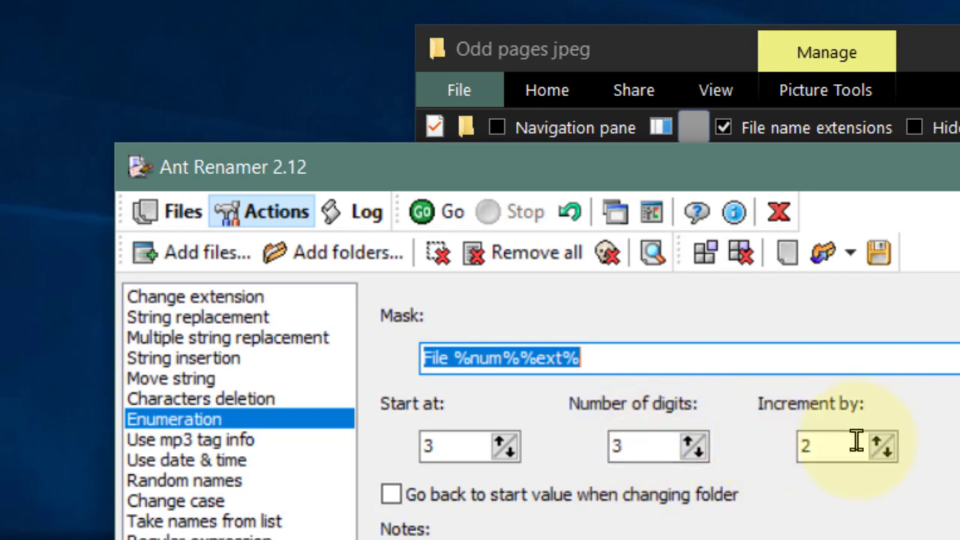
left_click(425, 208)
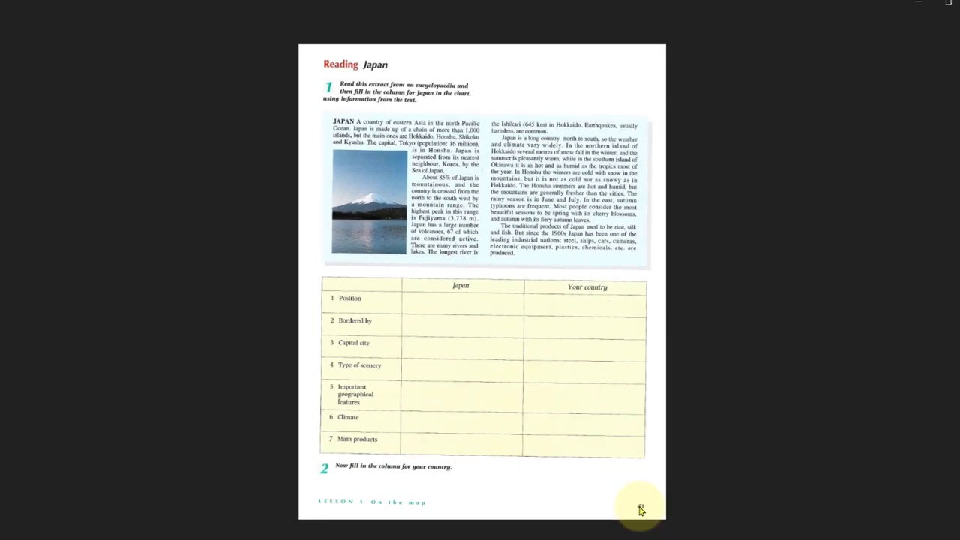
Check the printed page number in File 043.jpg and close the viewer, the folder window and Ant Renamer.
scroll(615, 484, "up", 2)
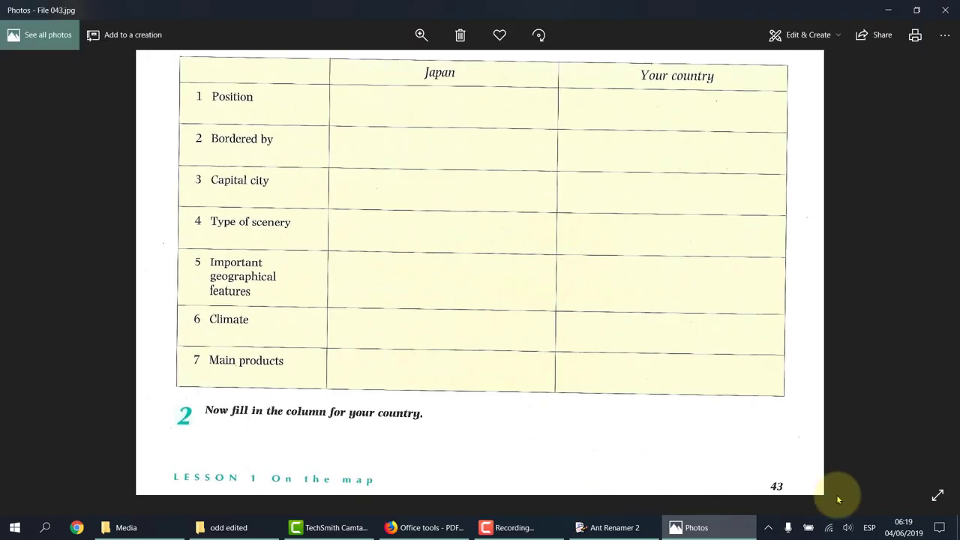
left_click(946, 10)
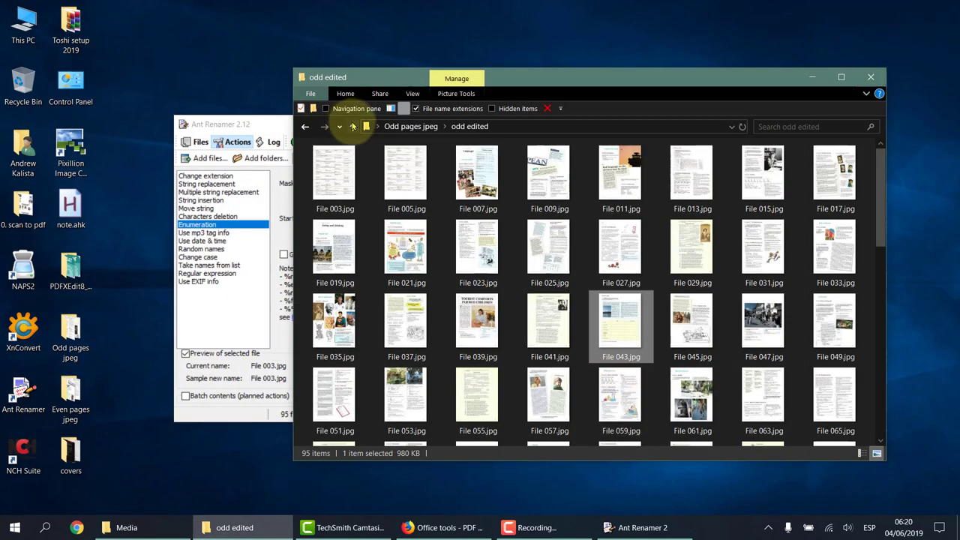
left_click(350, 126)
left_click(352, 126)
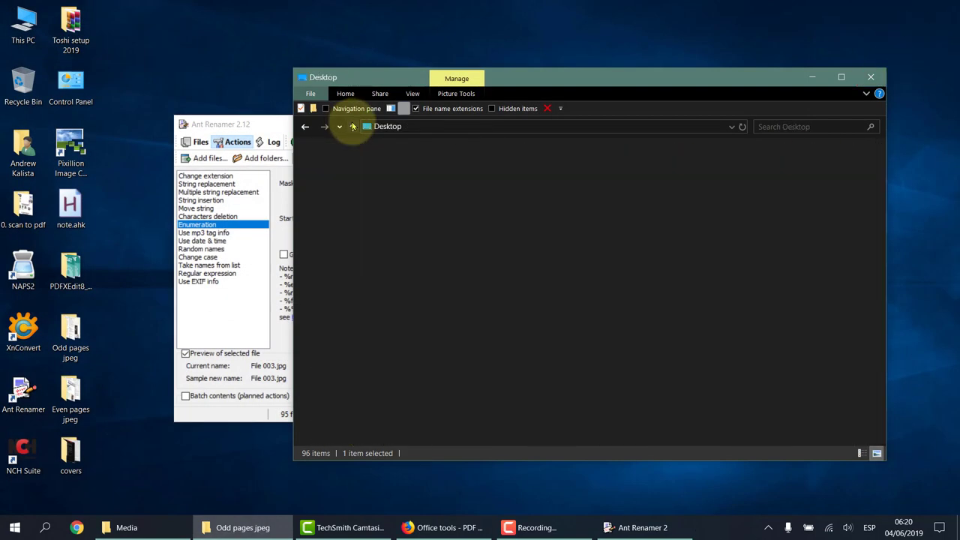
left_click(870, 76)
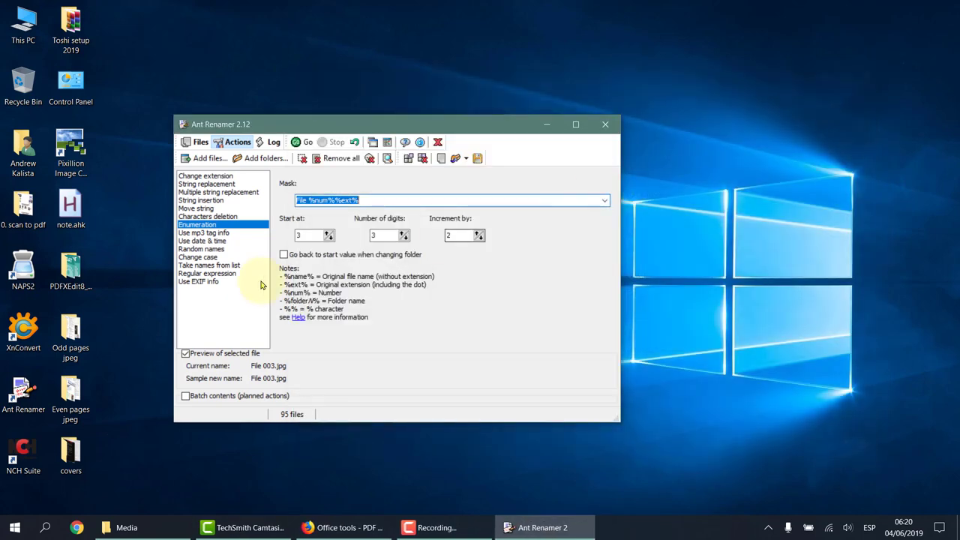
left_click(605, 125)
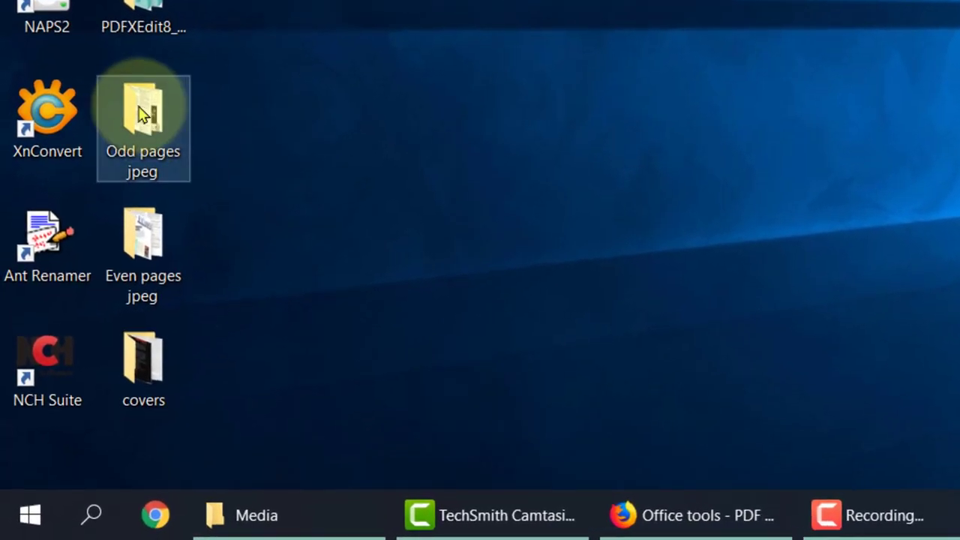
Reopen Ant Renamer and open the even edited folder inside Even pages jpeg.
double_click(46, 237)
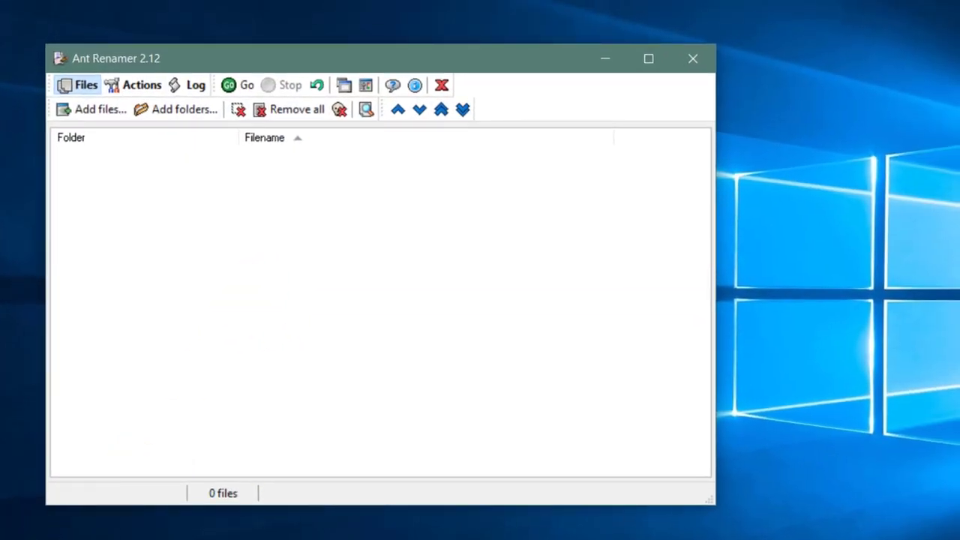
key("alt+Tab")
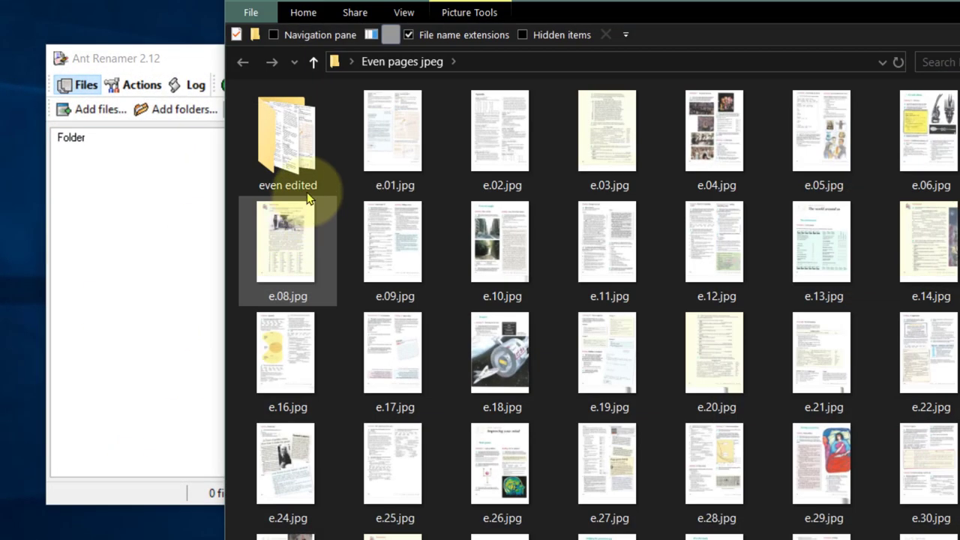
double_click(301, 146)
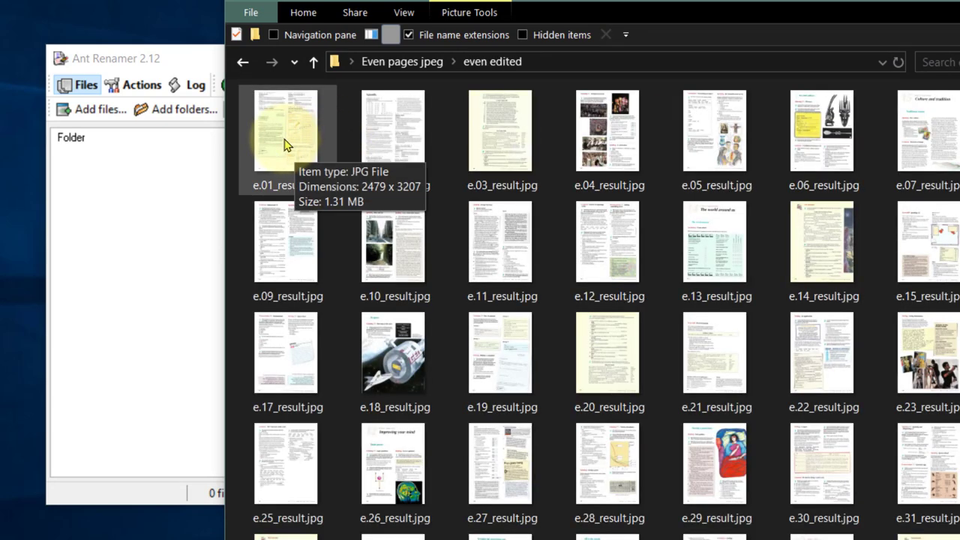
View the last even page, e.95_result.jpg, to check its place in the book, and close the viewer.
scroll(693, 292, "down", 10)
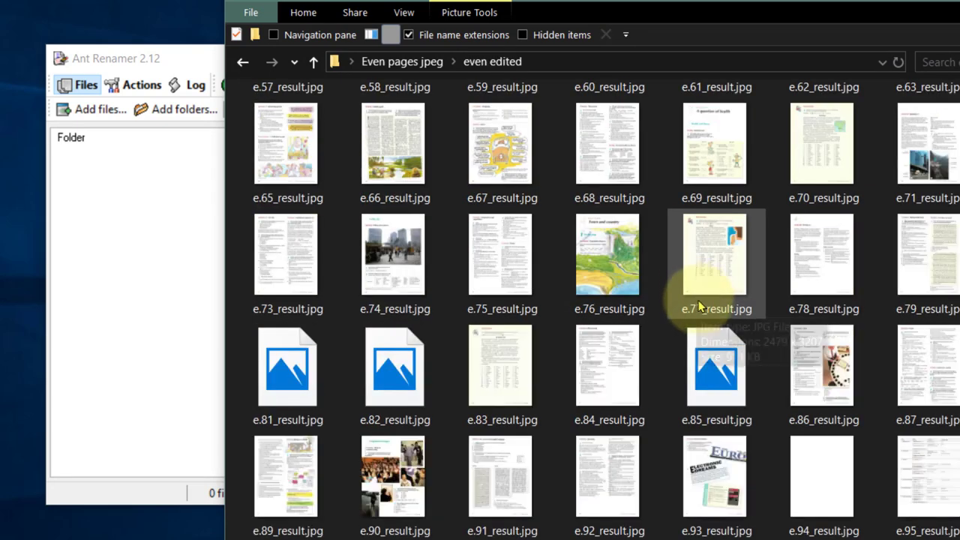
double_click(914, 488)
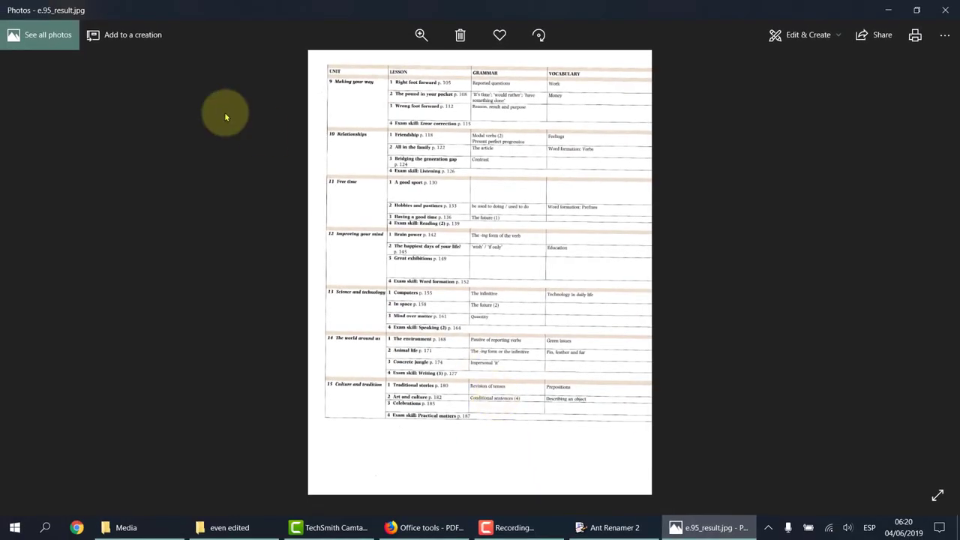
left_click(950, 10)
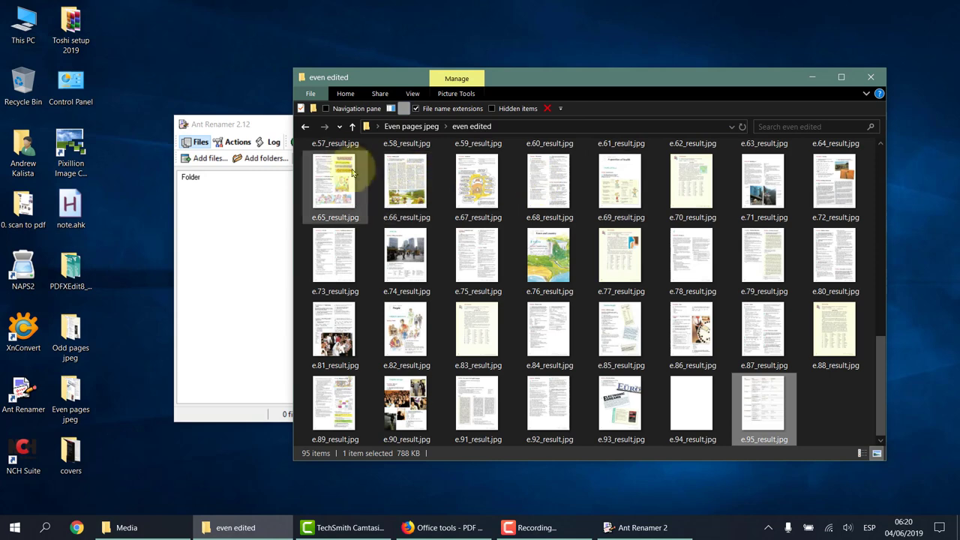
Add the files of the even edited folder to Ant Renamer's file list.
left_click(351, 126)
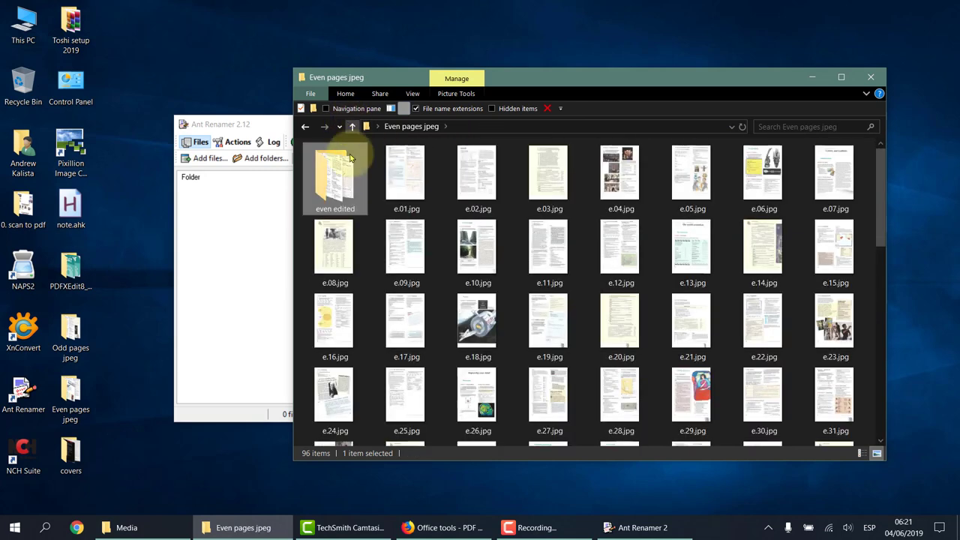
left_click_drag(338, 174, 250, 272)
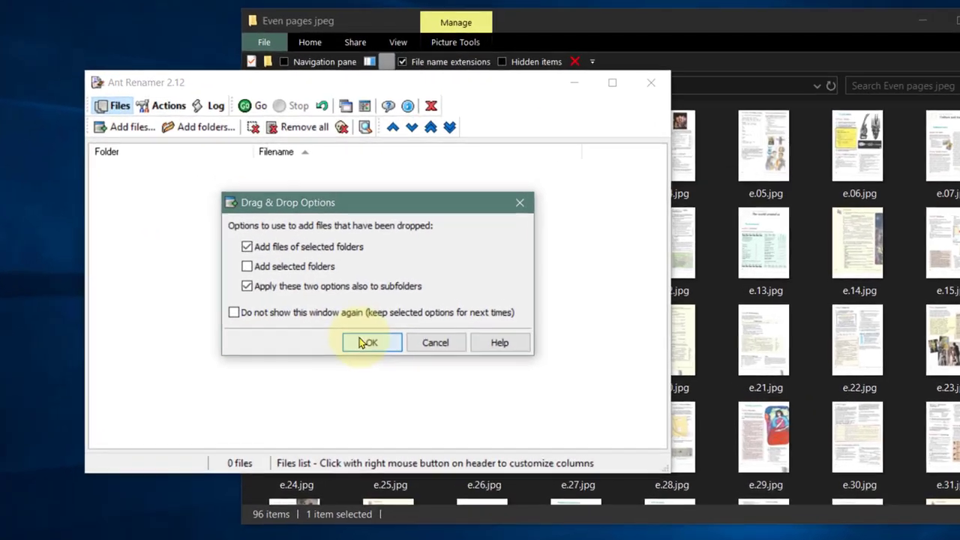
left_click(364, 323)
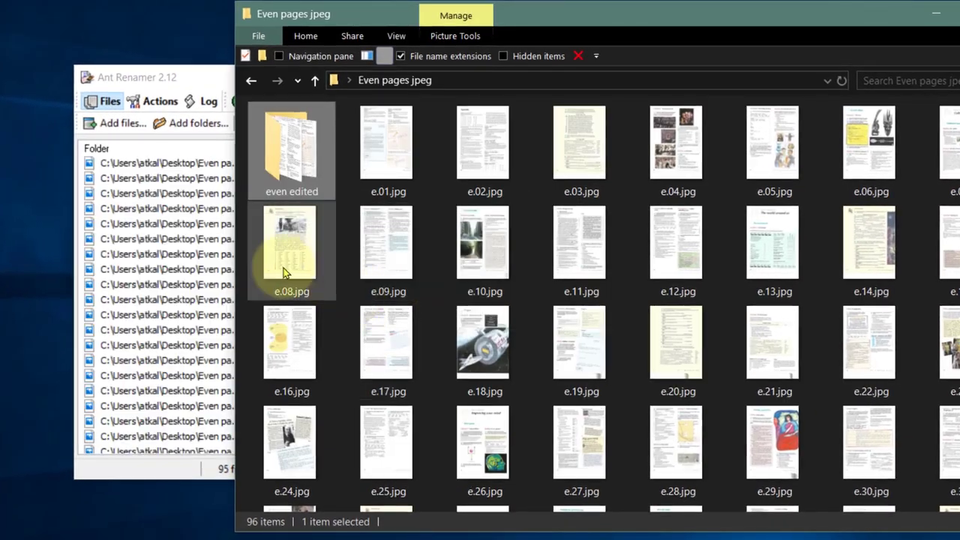
Sort Ant Renamer's file list by filename in descending order and select all the files.
left_click(180, 159)
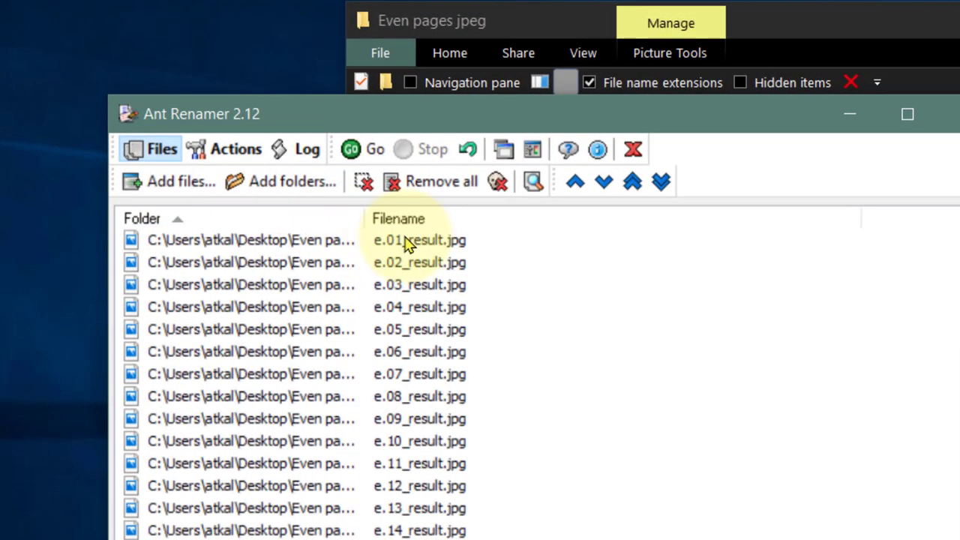
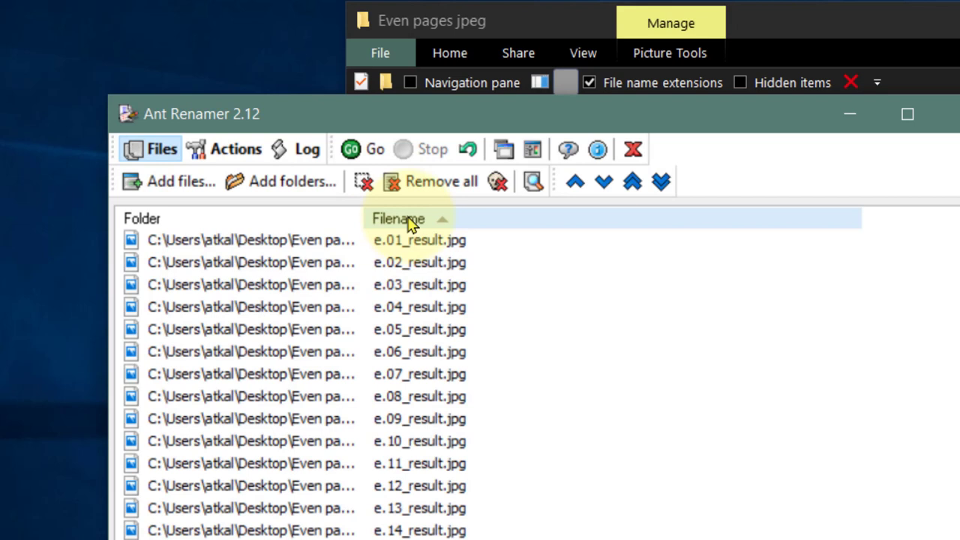
left_click(409, 221)
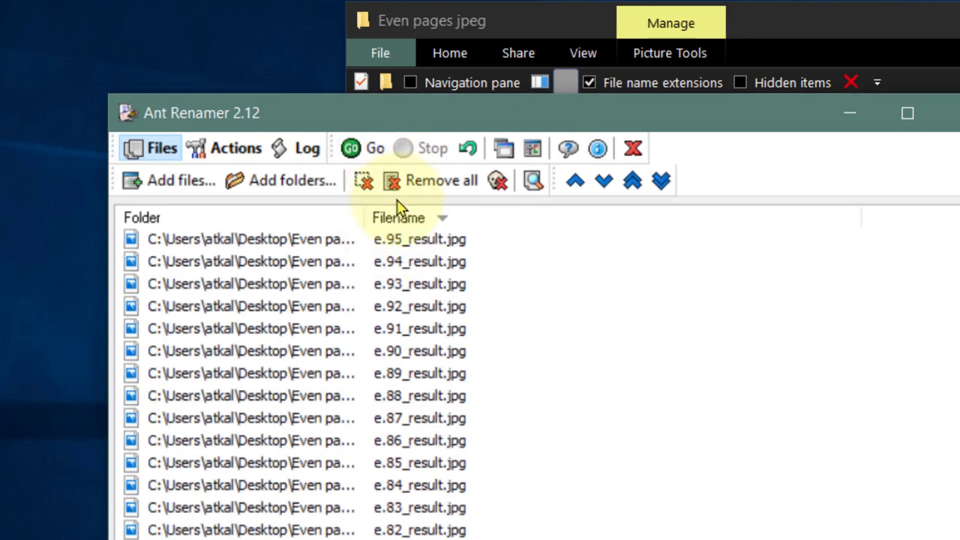
left_click(272, 237)
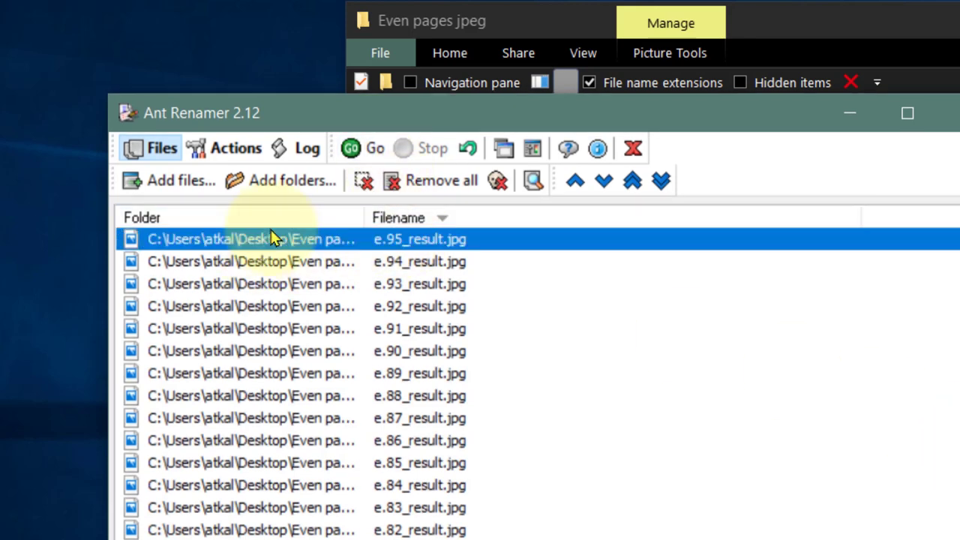
key("ctrl+a")
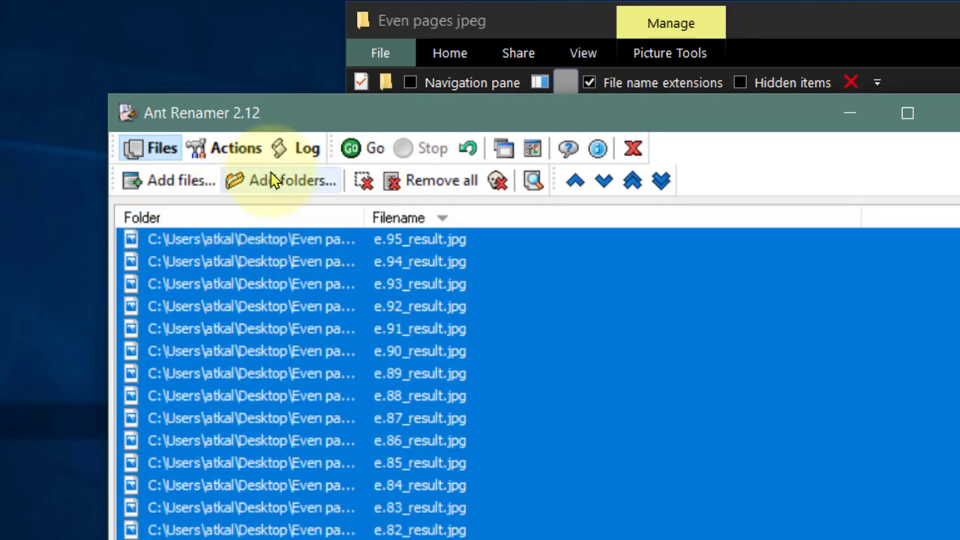
Set the Enumeration action to start at 4 and run the renaming on the even page files.
left_click(219, 150)
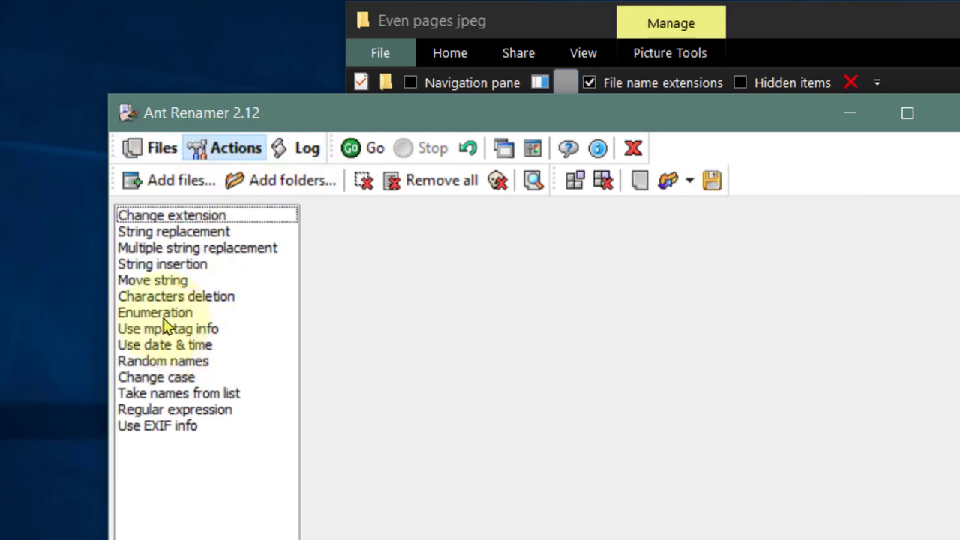
left_click(165, 313)
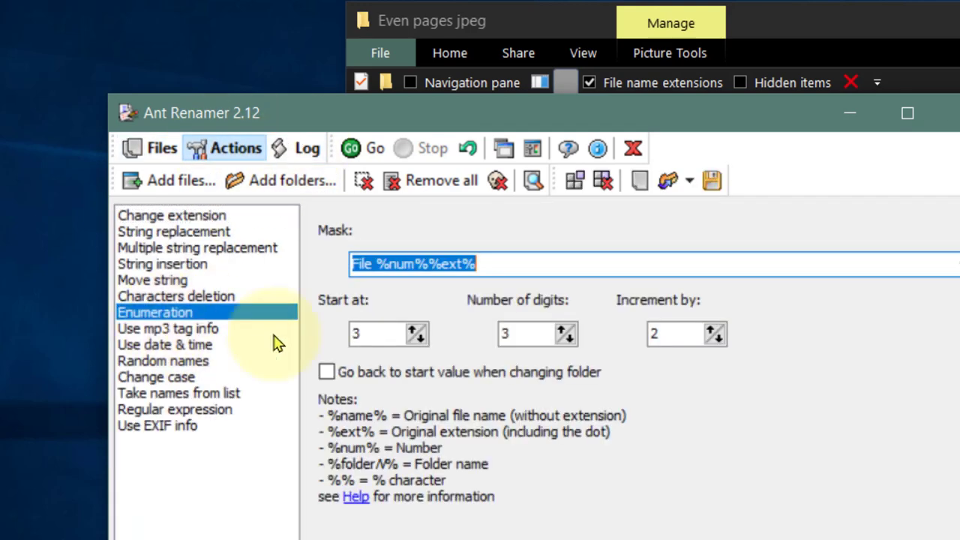
left_click(415, 331)
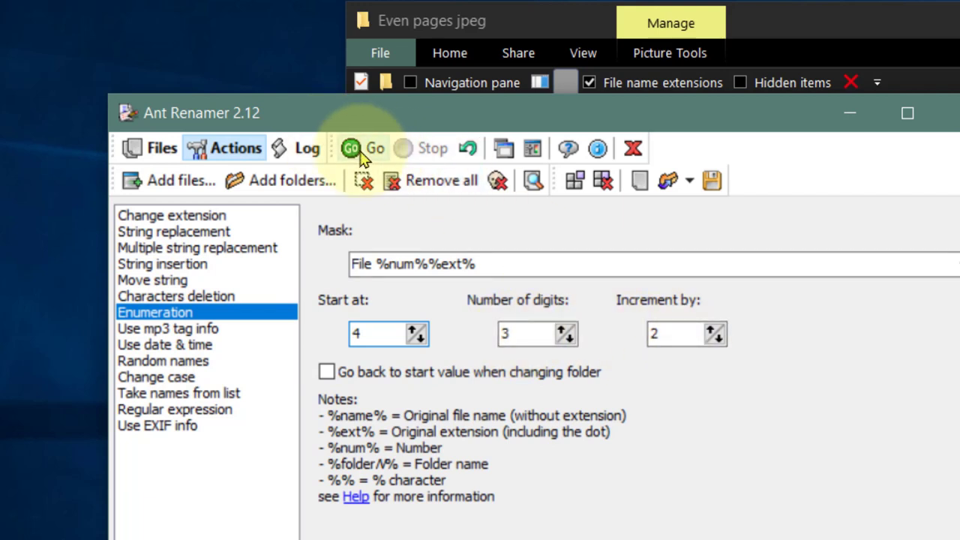
Check the renamed pages in the even edited folder, return to Ant Renamer and close it.
key("alt+Tab")
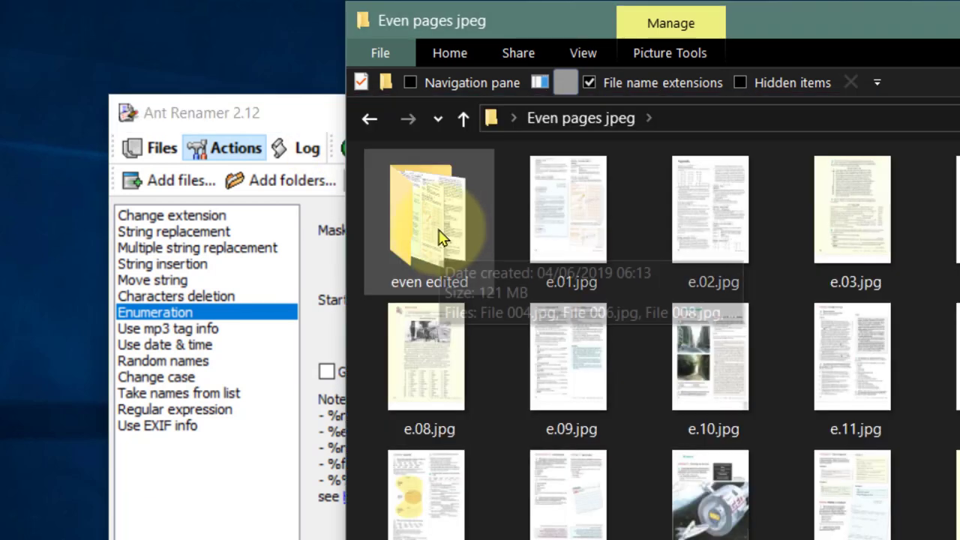
double_click(441, 237)
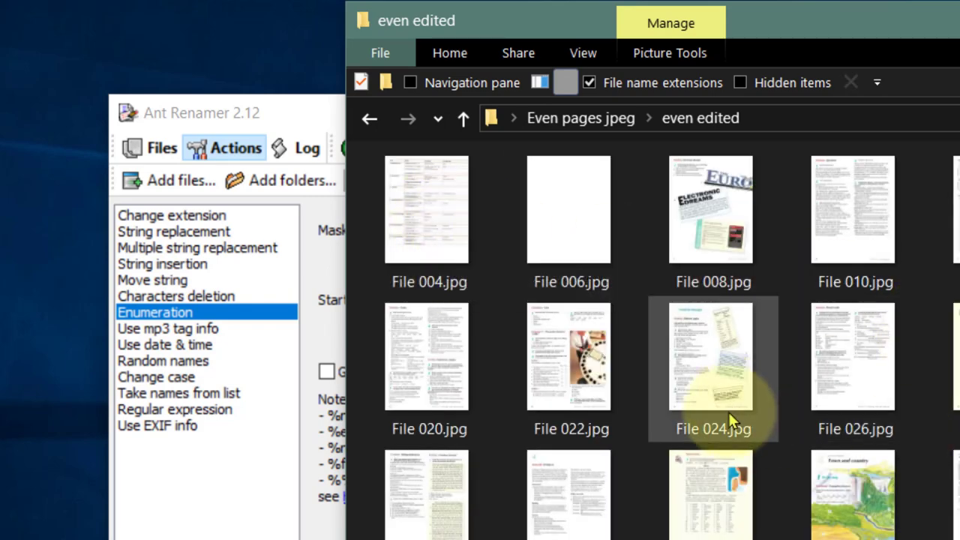
left_click(457, 228)
key("alt+Tab")
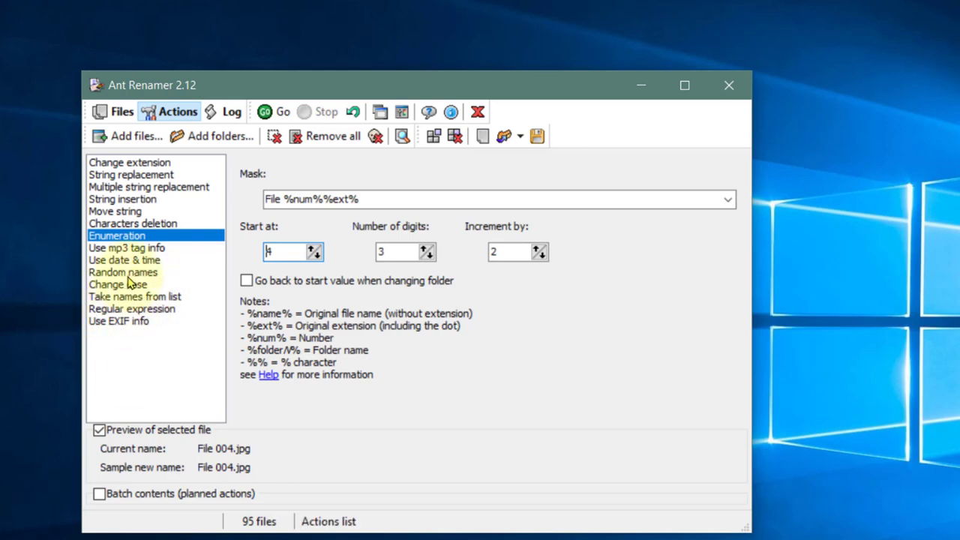
left_click(725, 74)
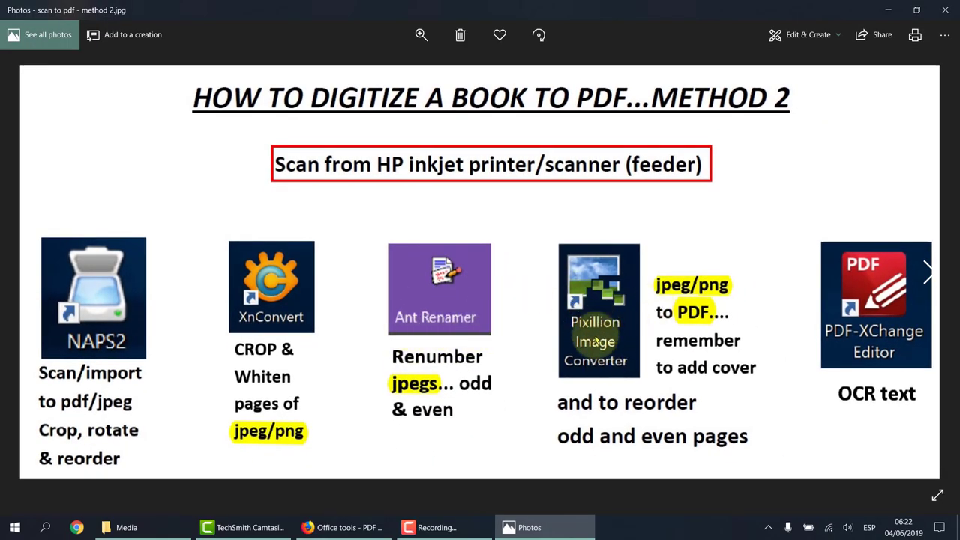
Close the method overview image and launch Pixillion Image Converter from the desktop.
left_click(935, 10)
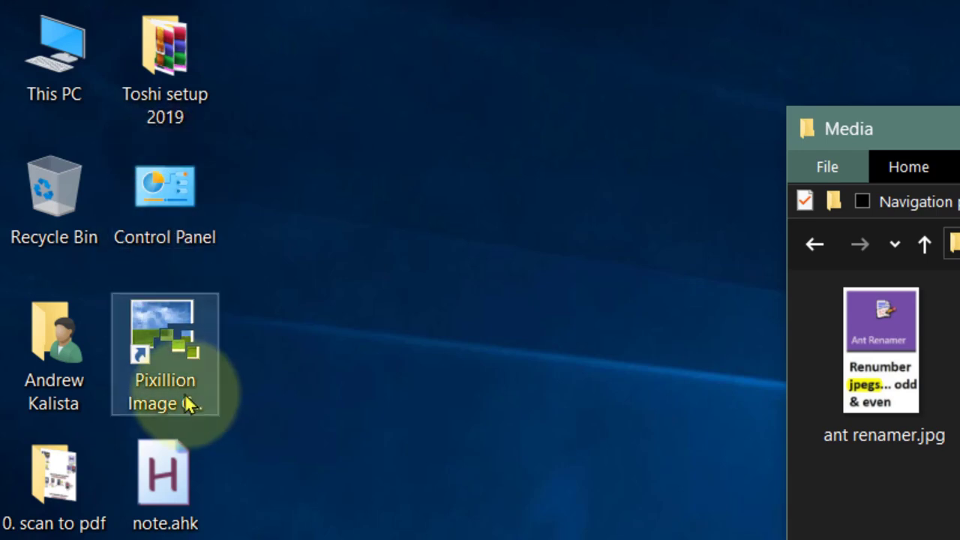
left_click(160, 357)
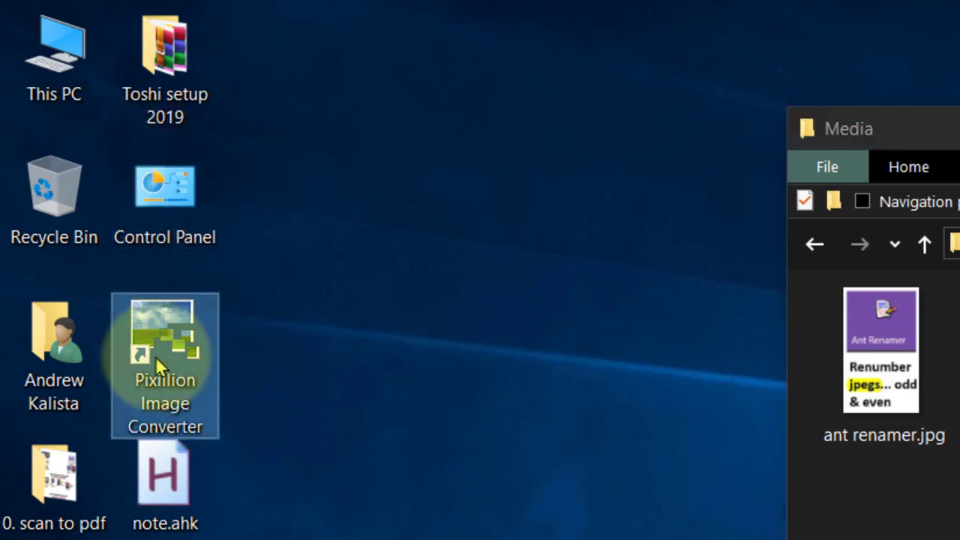
key("Return")
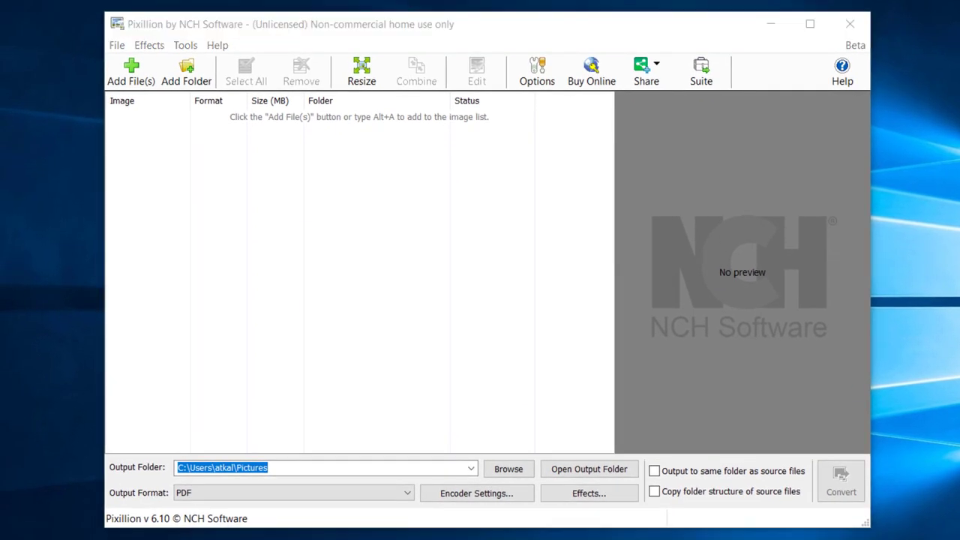
Open the covers edited folder inside covers and examine which edited images belong before and after the book's pages.
key("alt+Tab")
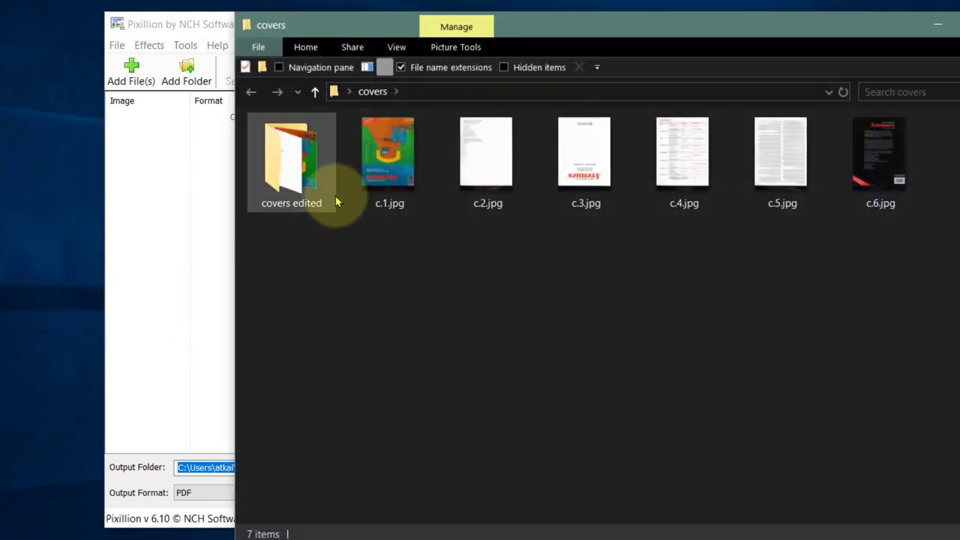
double_click(296, 176)
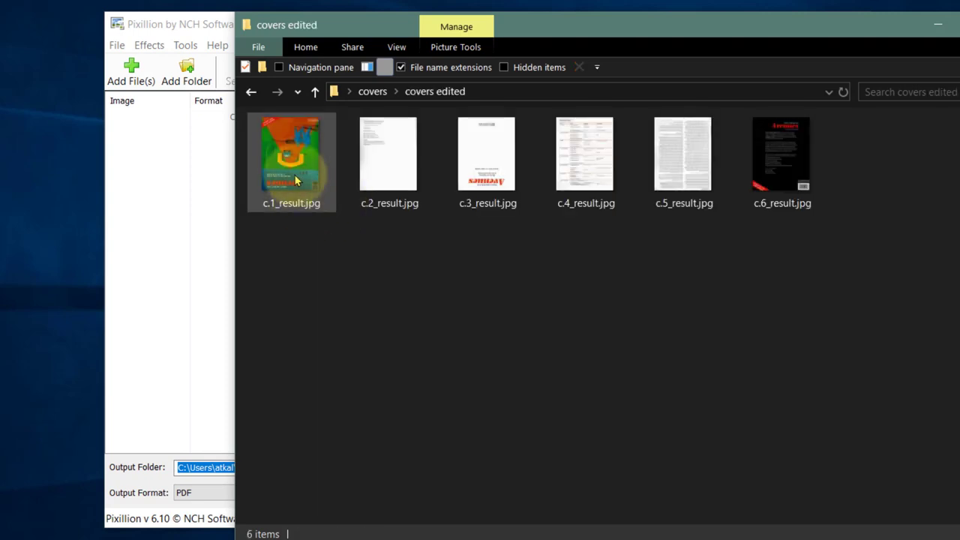
left_click(382, 176)
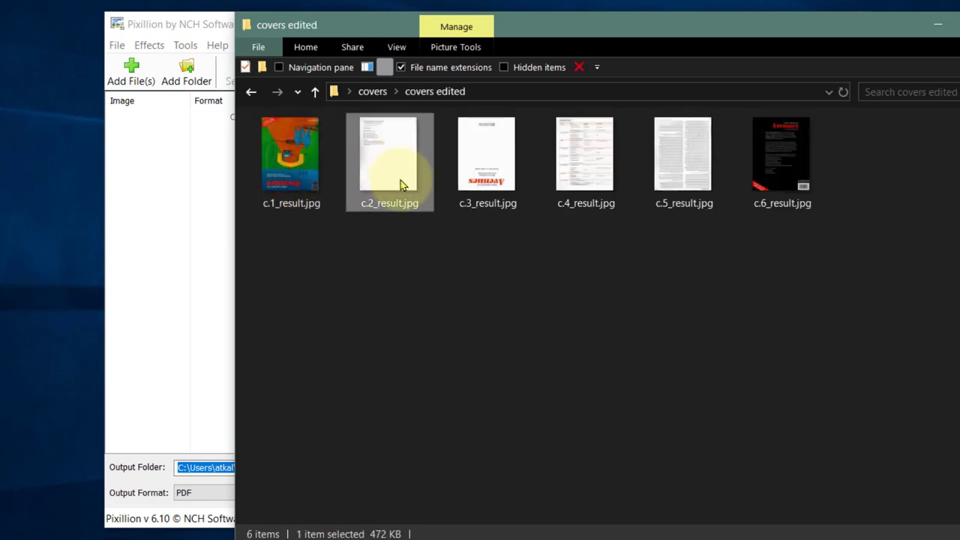
left_click(262, 161)
left_click(483, 165)
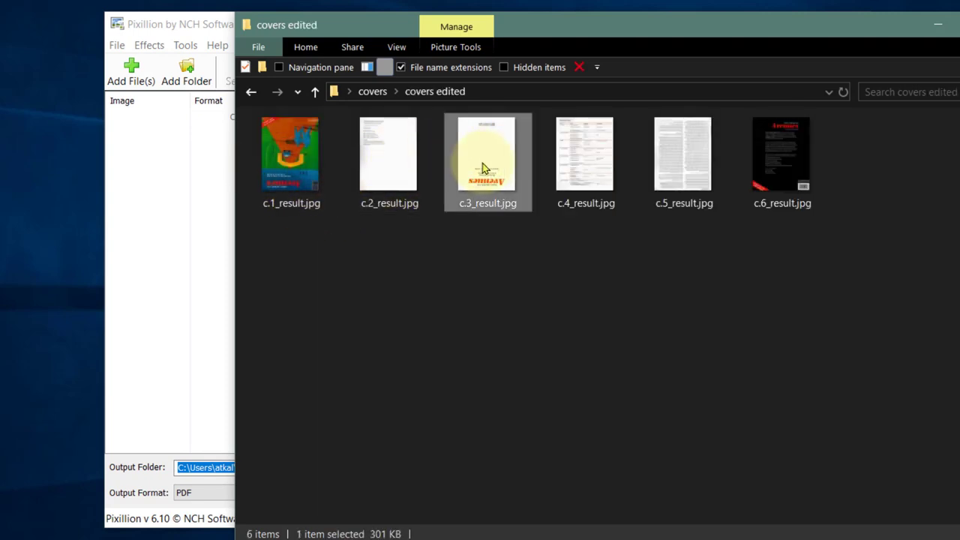
left_click(583, 161)
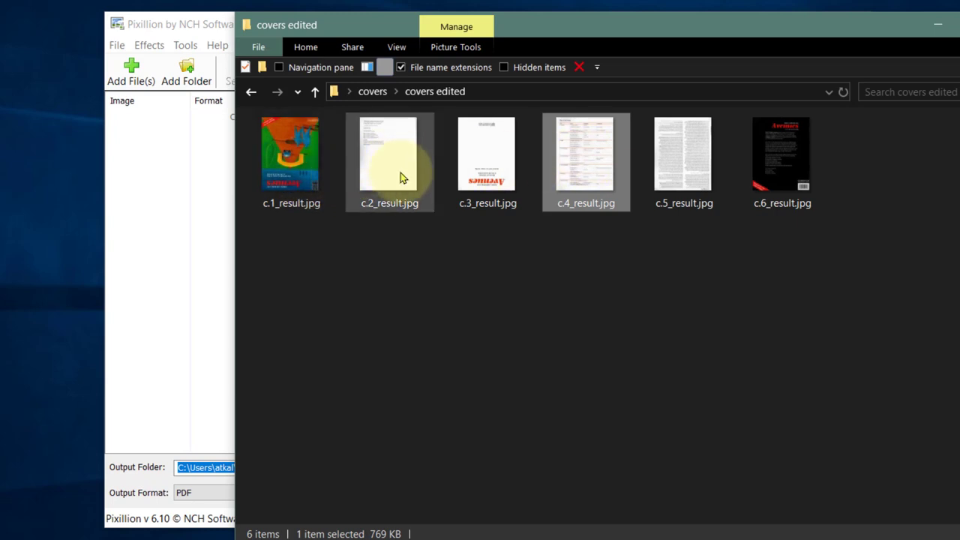
left_click(386, 196)
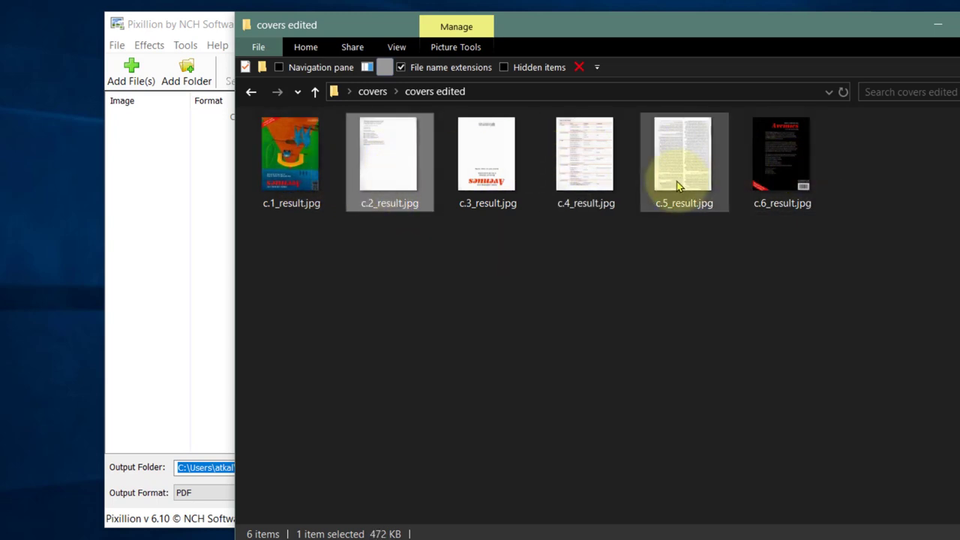
left_click(795, 178)
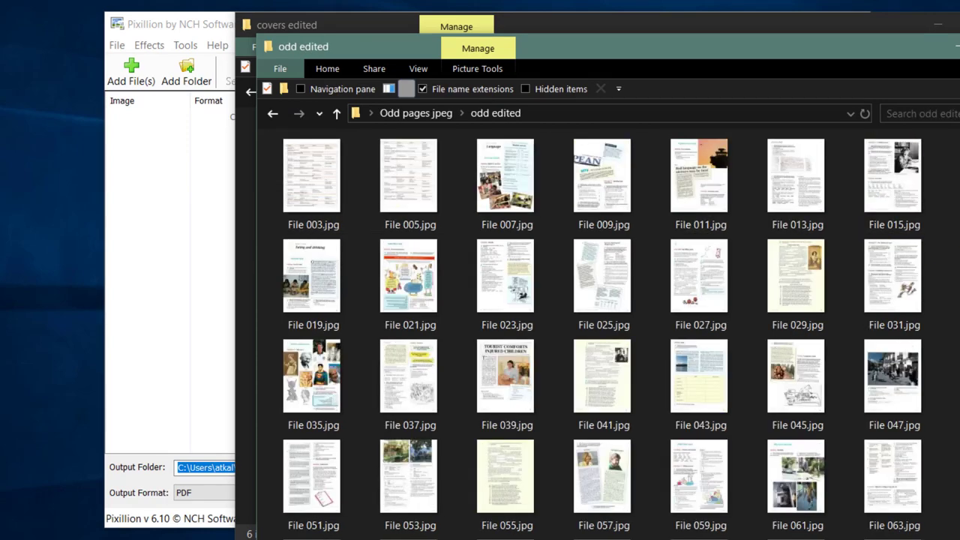
Look through the page numbers in the odd edited folder and close that folder window.
scroll(892, 188, "down", 10)
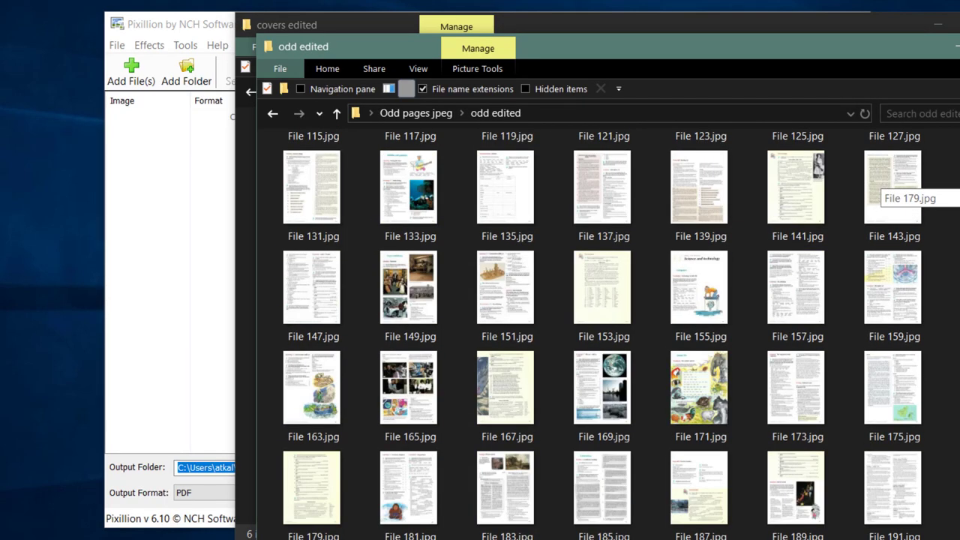
scroll(892, 188, "up", 10)
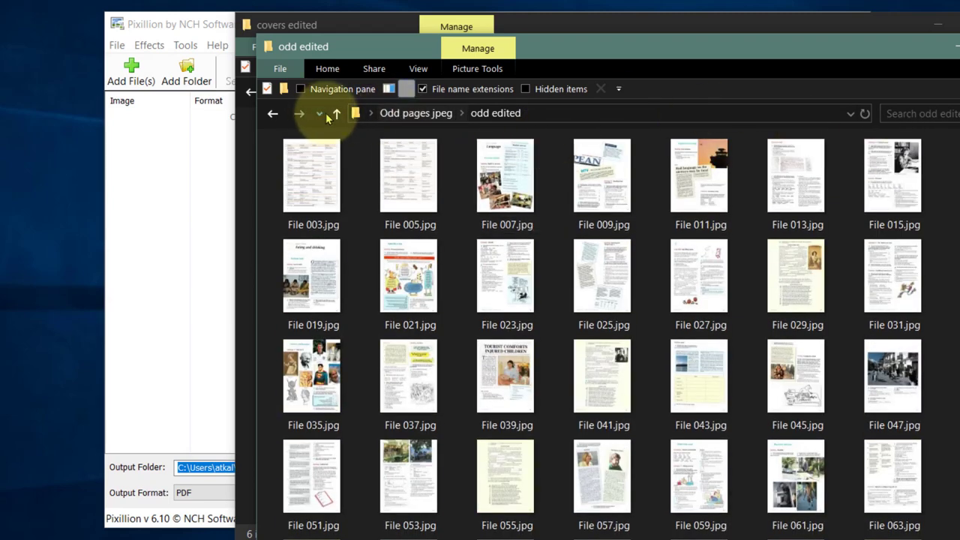
left_click(334, 113)
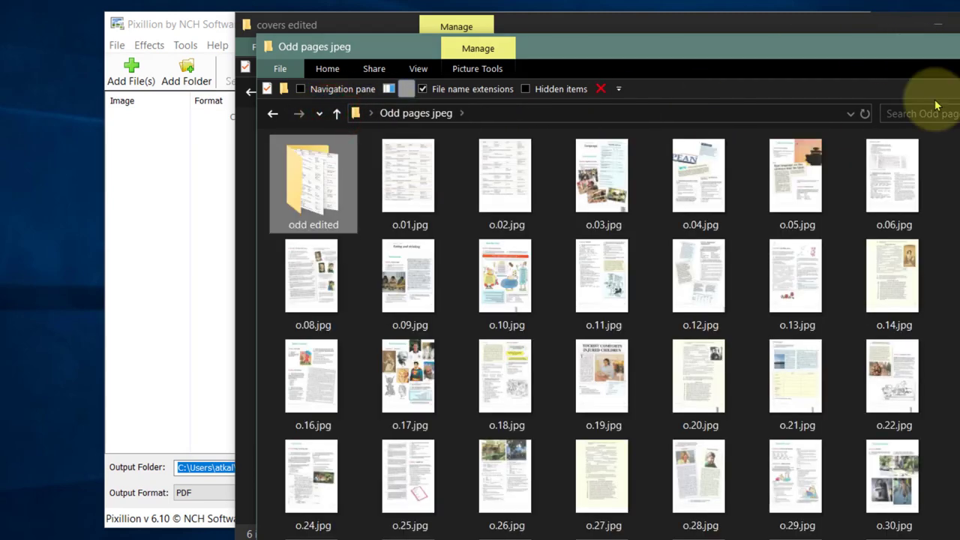
key("ctrl+w")
Rename c.2_result.jpg in the covers edited folder as 193.jpg.
left_click(382, 203)
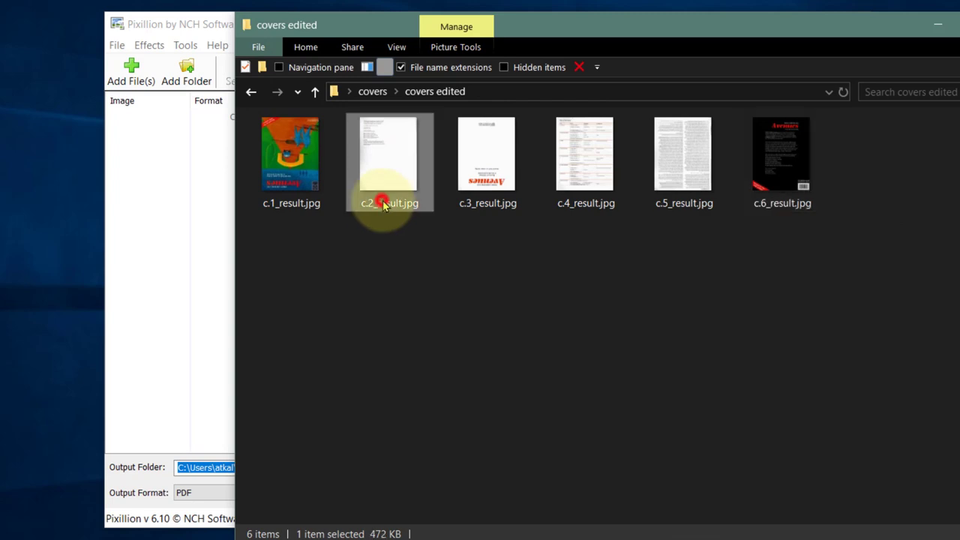
left_click(375, 206)
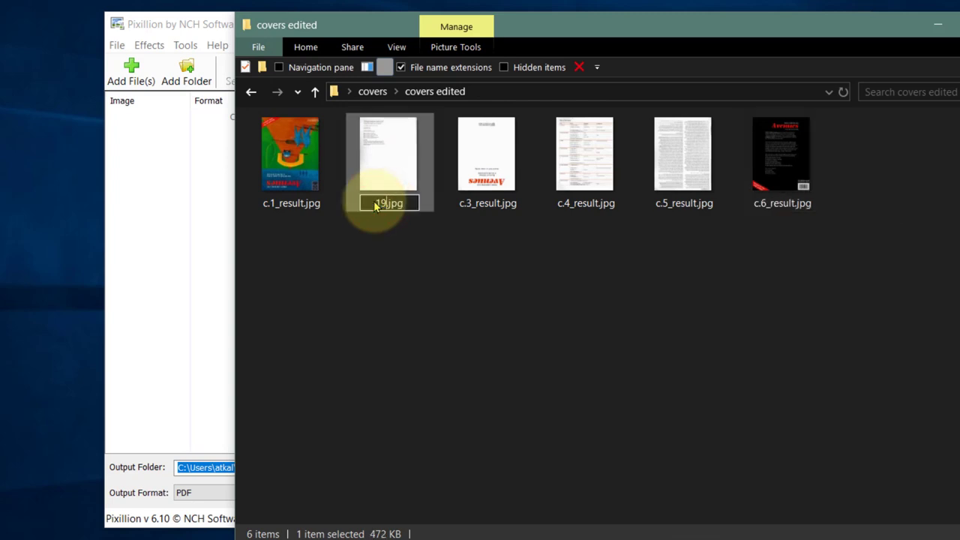
type("193")
left_click(450, 258)
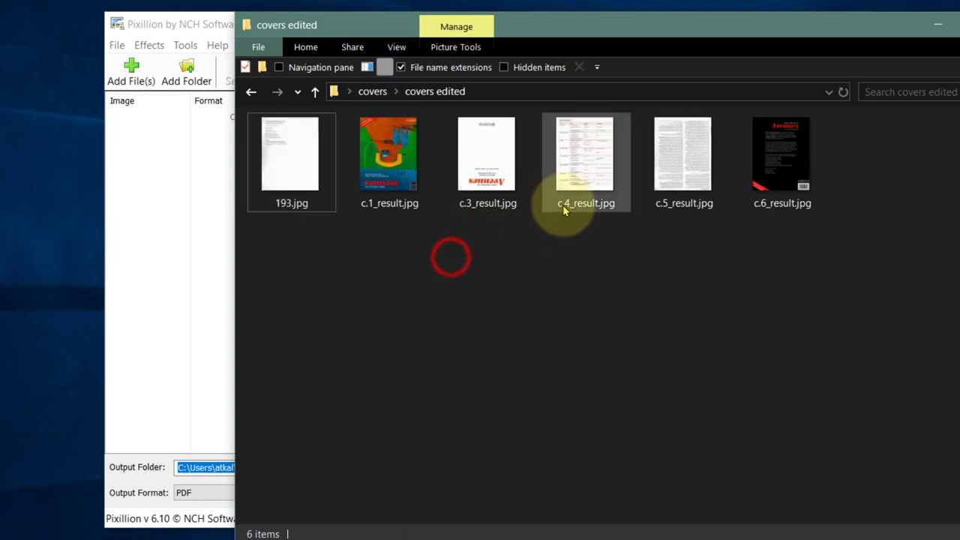
Rename c.5_result.jpg as 194.jpg and the back cover c.6_result.jpg as 195.jpg.
left_click(672, 208)
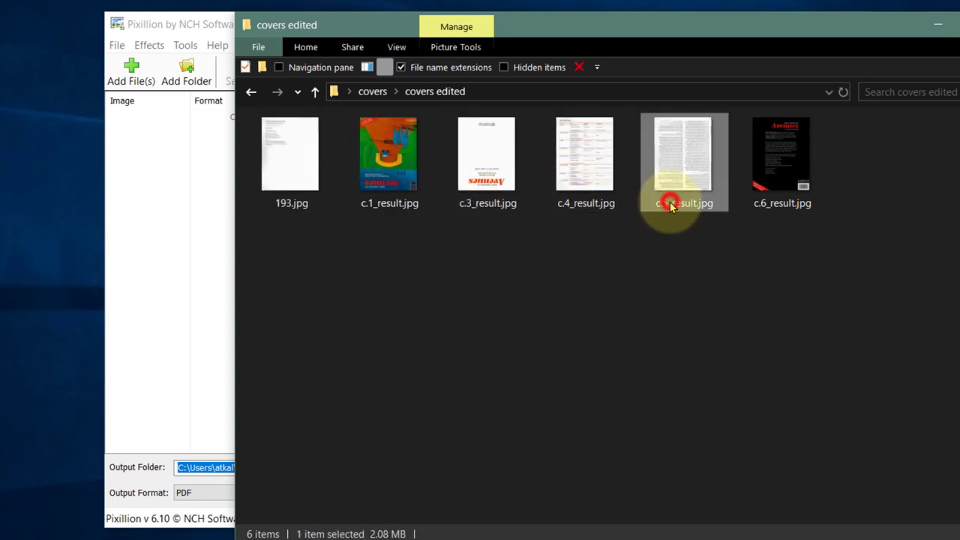
left_click(662, 207)
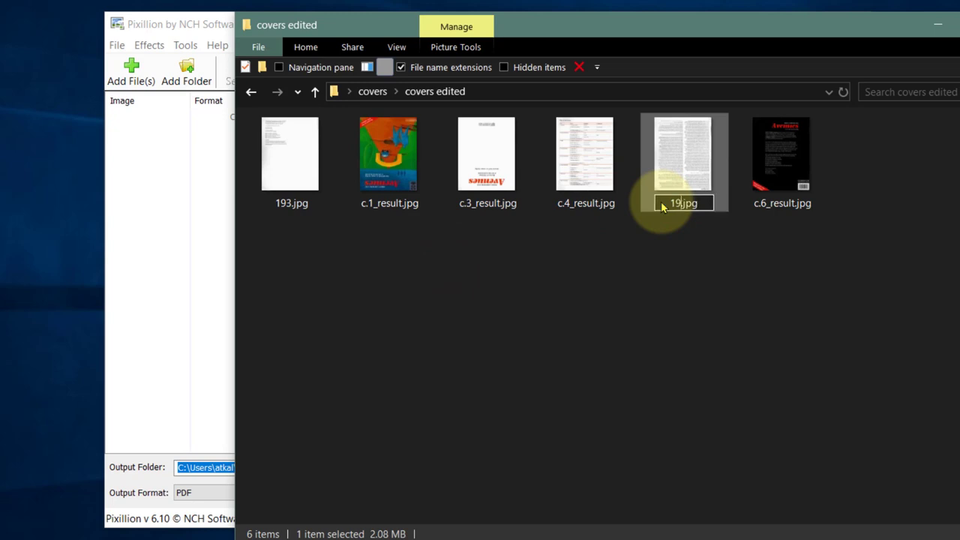
left_click(784, 199)
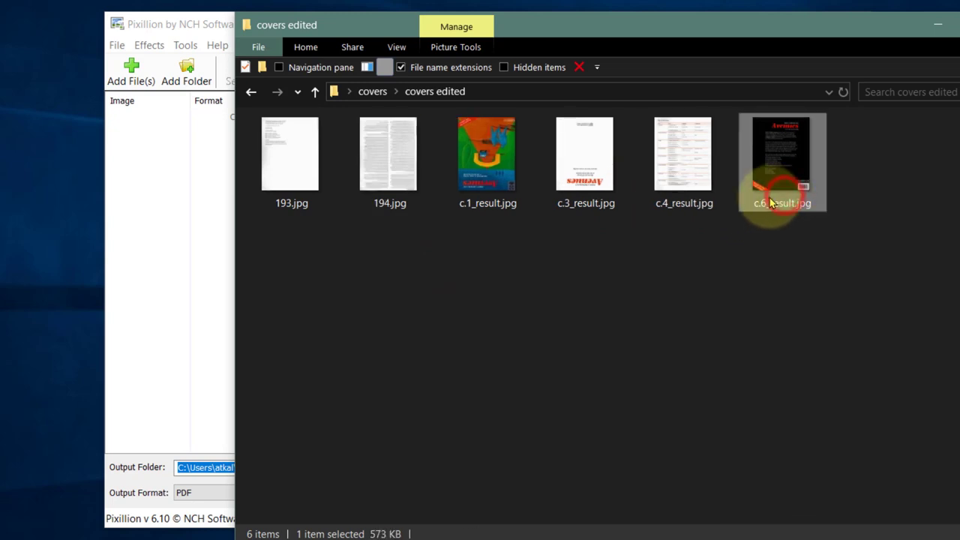
left_click(770, 204)
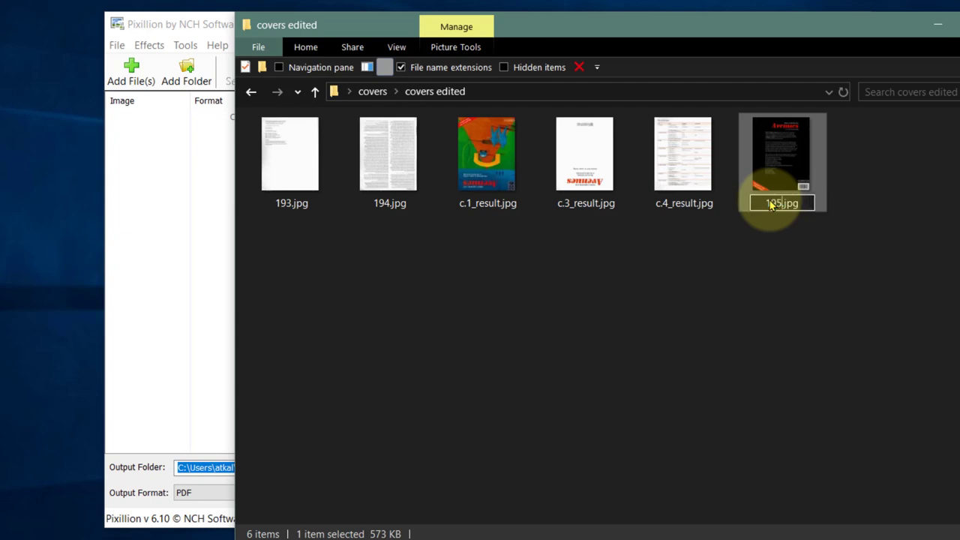
left_click(670, 267)
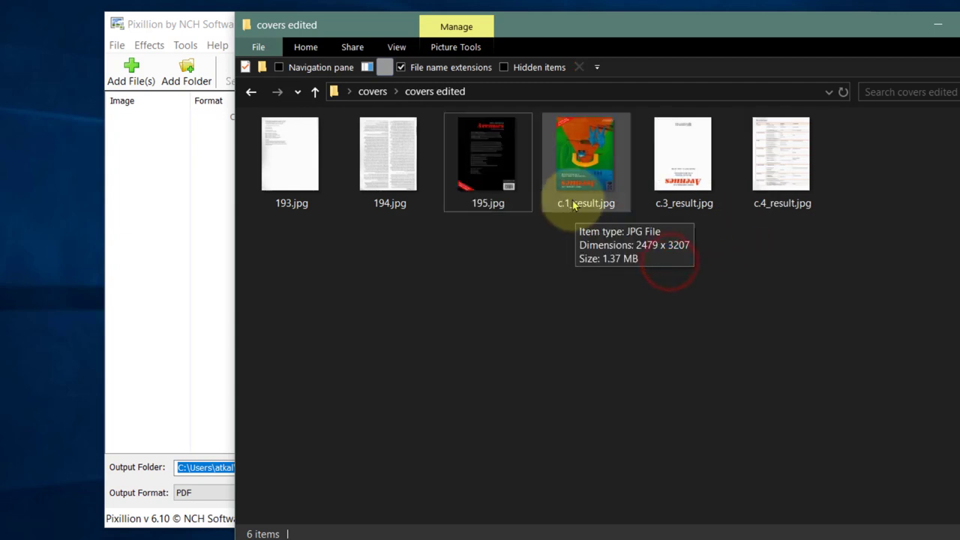
Rename the front cover image c.1_result.jpg in the covers edited folder as 01.jpg.
left_click(582, 202)
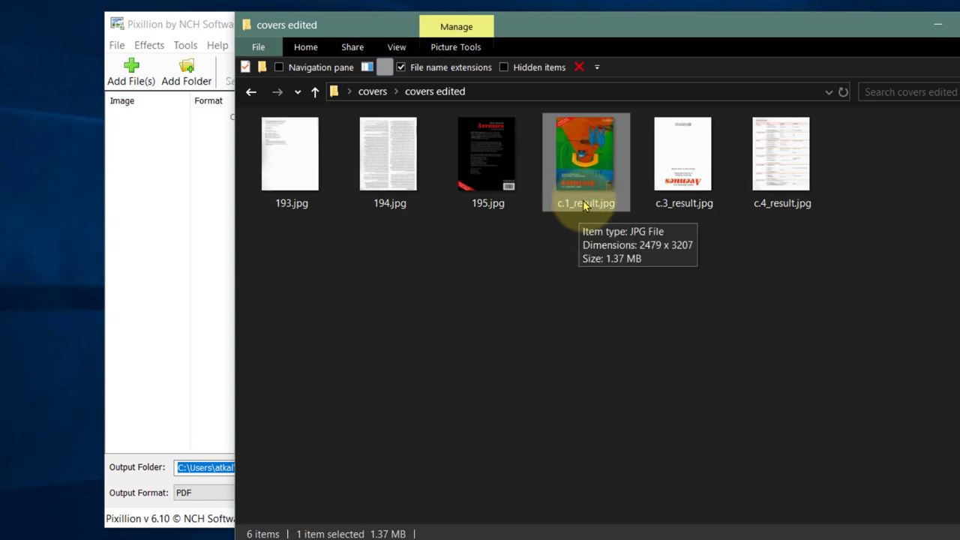
left_click(576, 202)
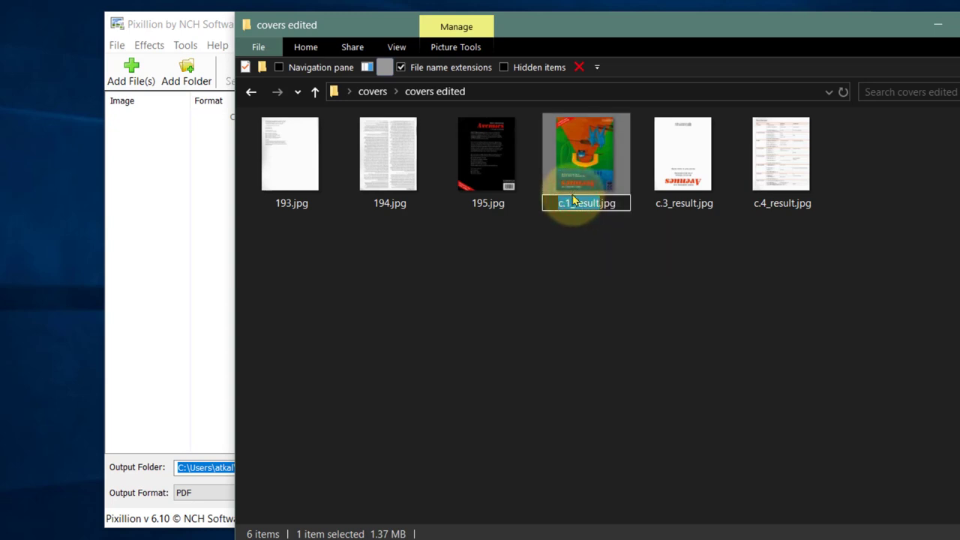
key("BackSpace")
type("0")
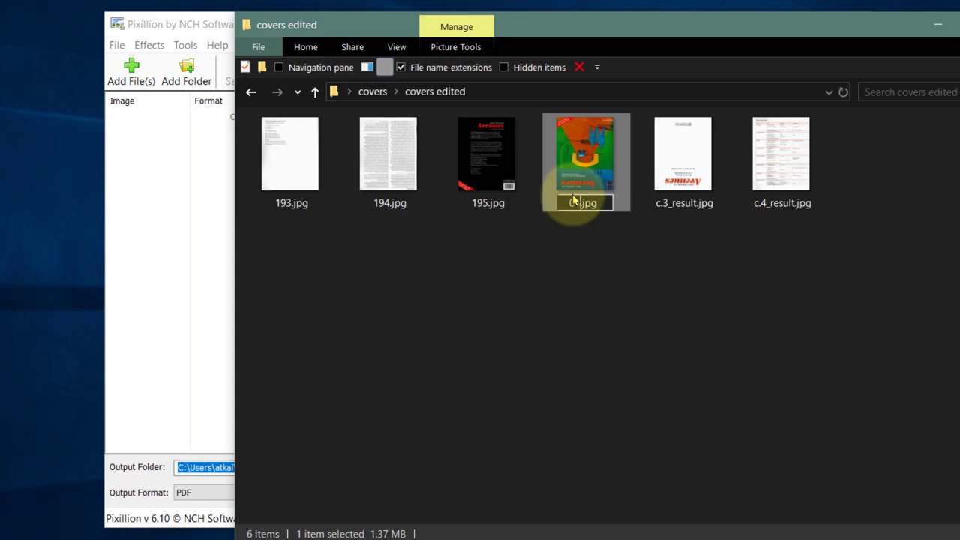
type("1")
Rename c.3_result.jpg as 02.jpg and c.4_result.jpg as 03.jpg, closing the covers edited folder window when done.
left_click(666, 197)
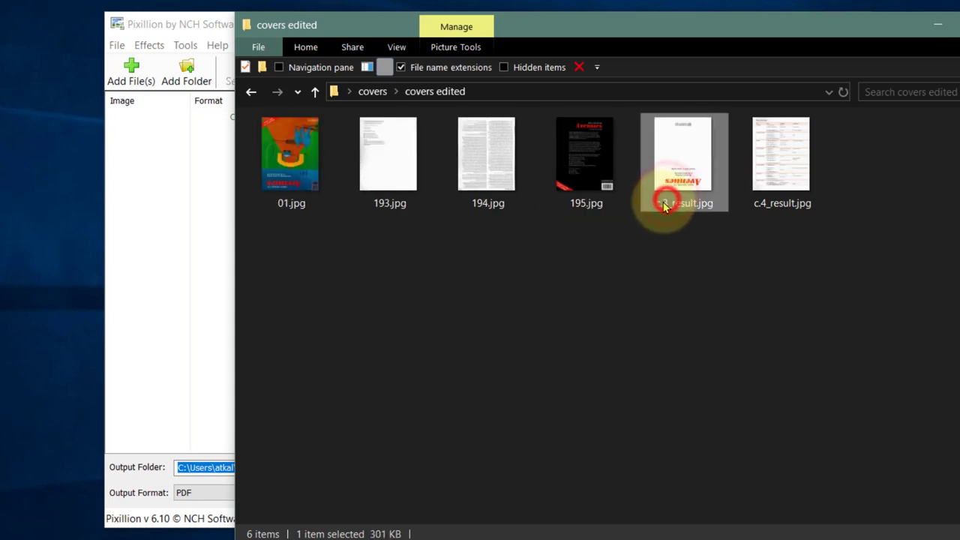
left_click(664, 203)
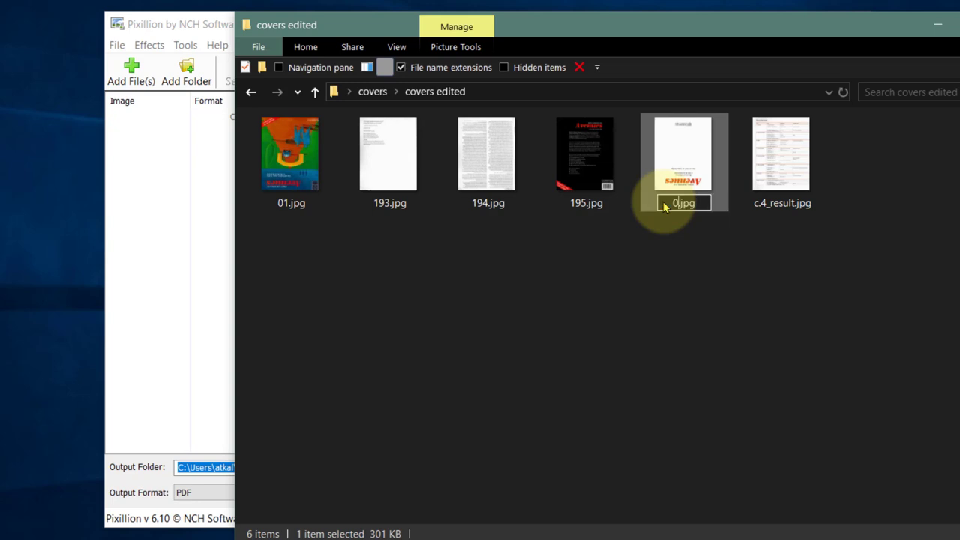
left_click(757, 201)
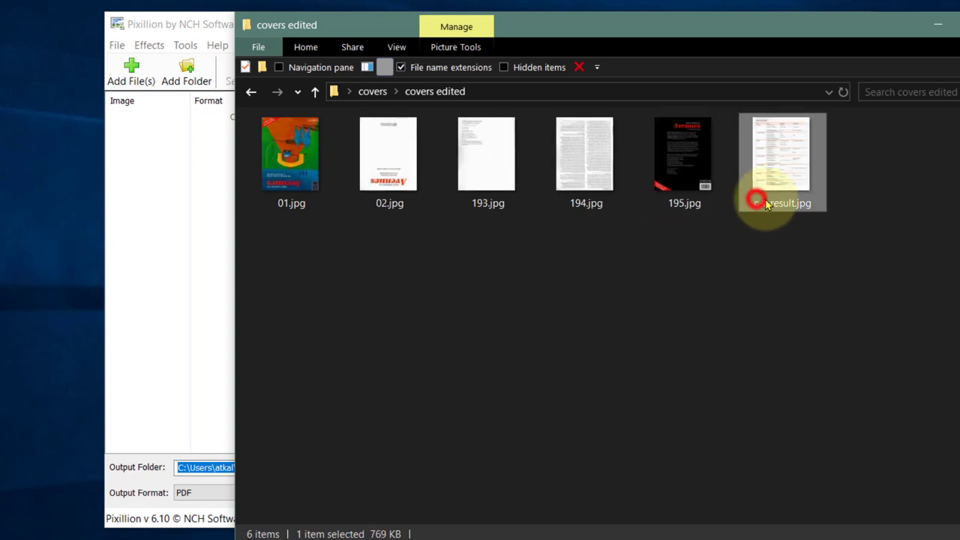
left_click(768, 204)
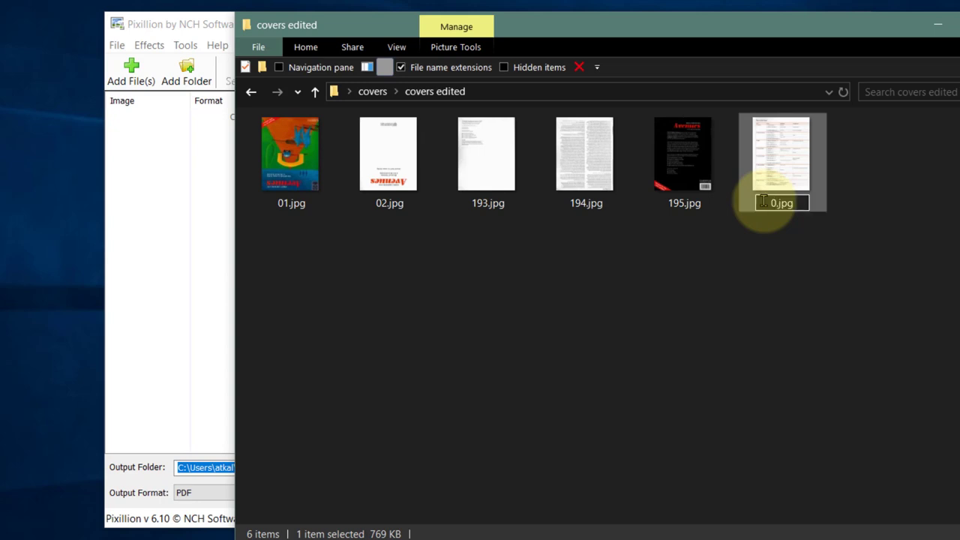
left_click(619, 297)
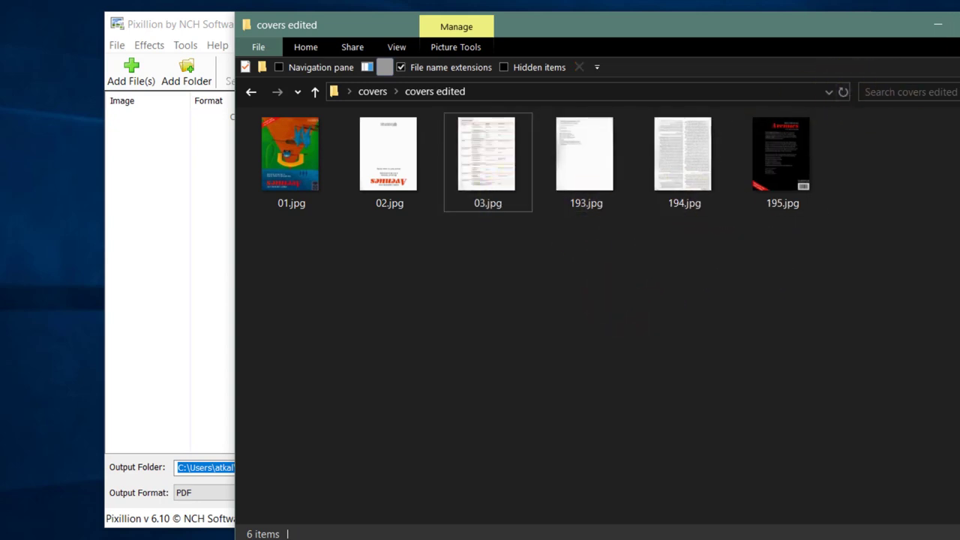
key("alt+F4")
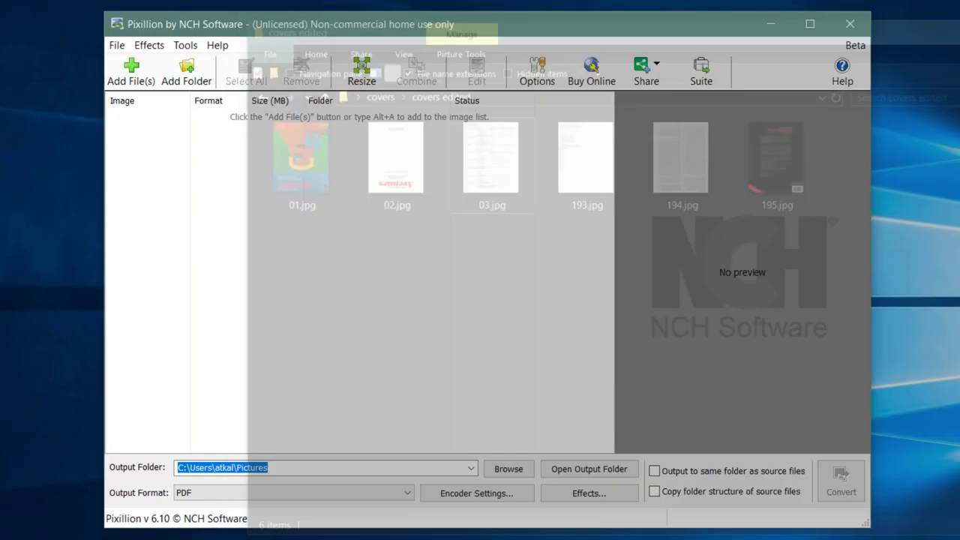
Add all images from the odd edited folder inside Odd pages jpeg to Pixillion's conversion list.
left_click(127, 69)
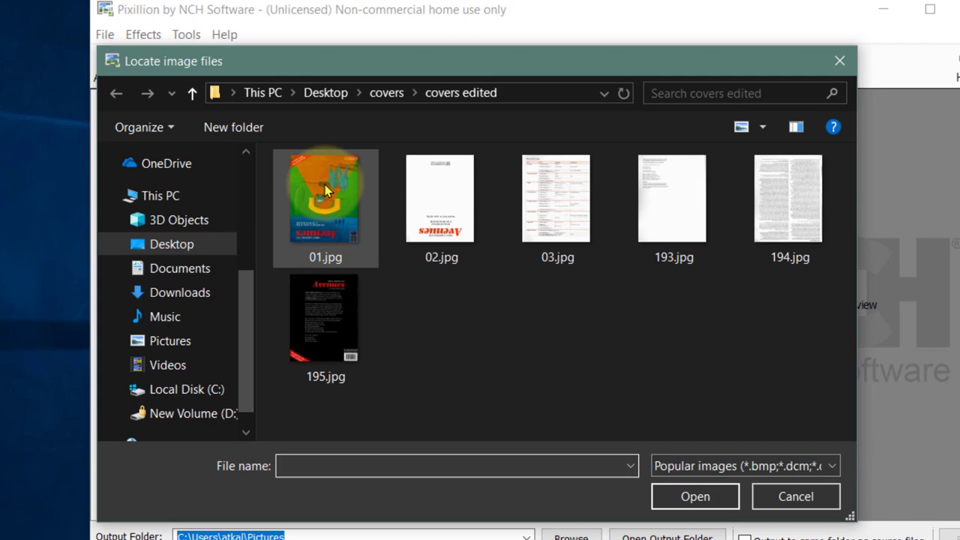
key("alt+Up")
key("alt+Up")
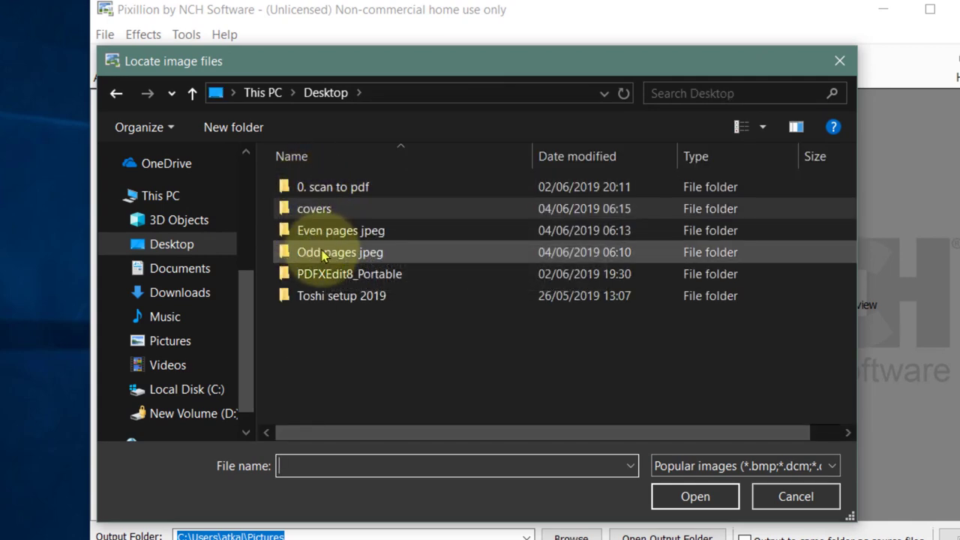
double_click(320, 254)
double_click(301, 216)
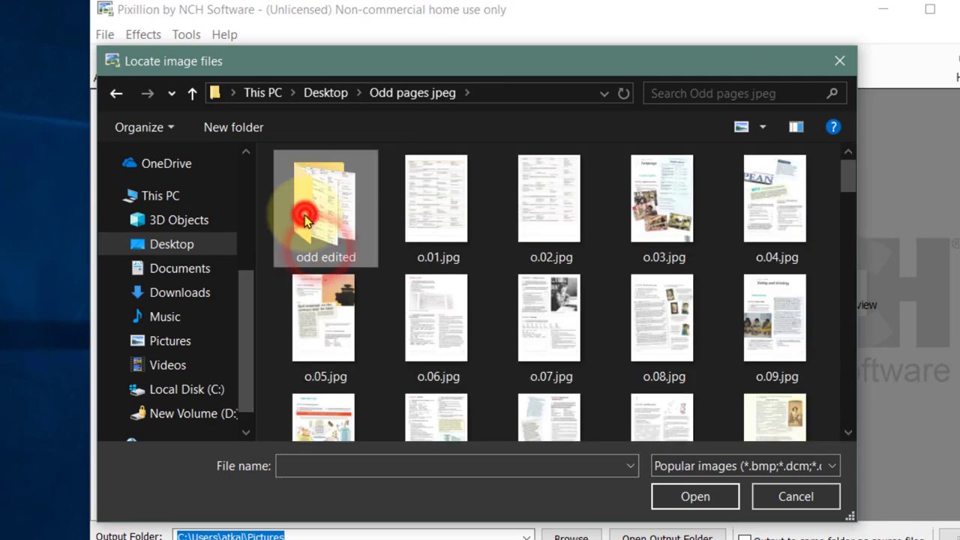
left_click(307, 218)
key("ctrl+a")
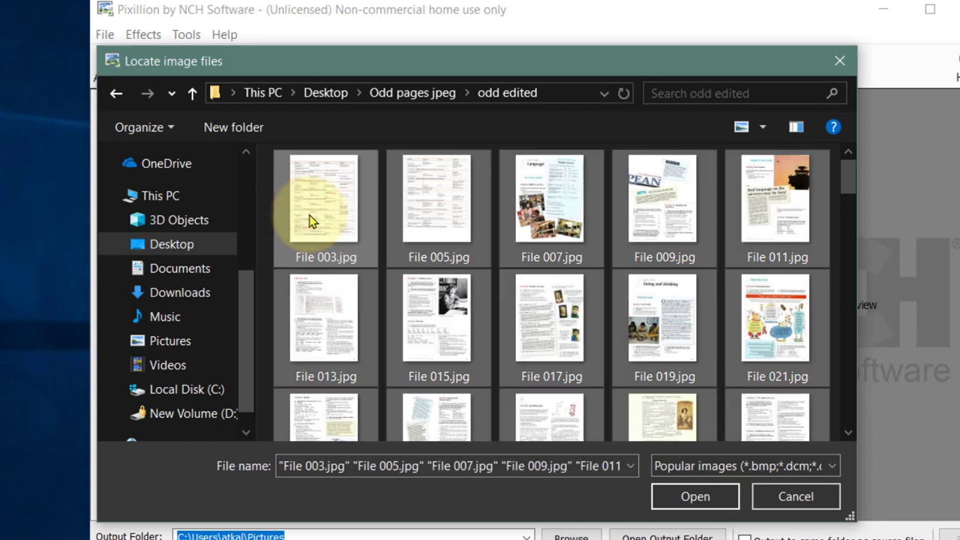
left_click(695, 497)
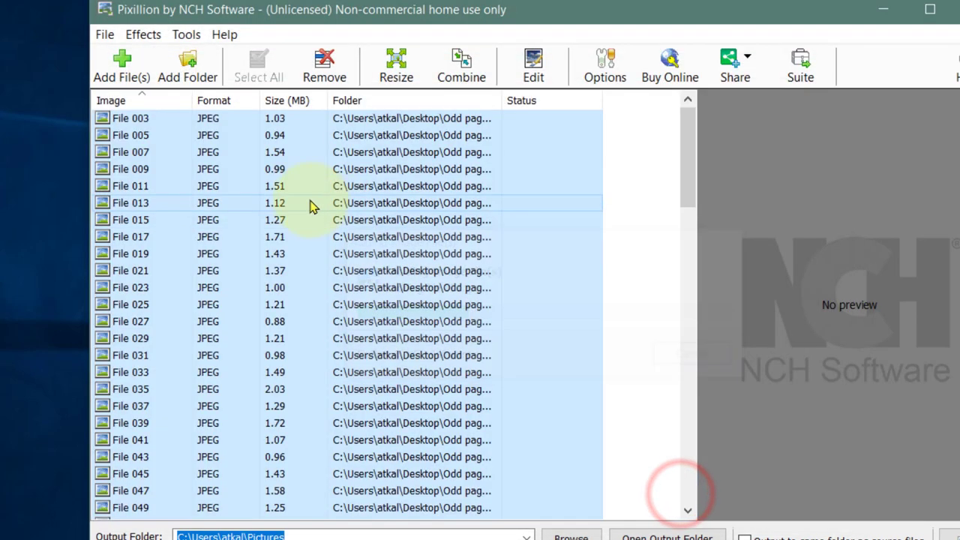
Add all images from the even edited folder inside Even pages jpeg to the conversion list.
left_click(116, 64)
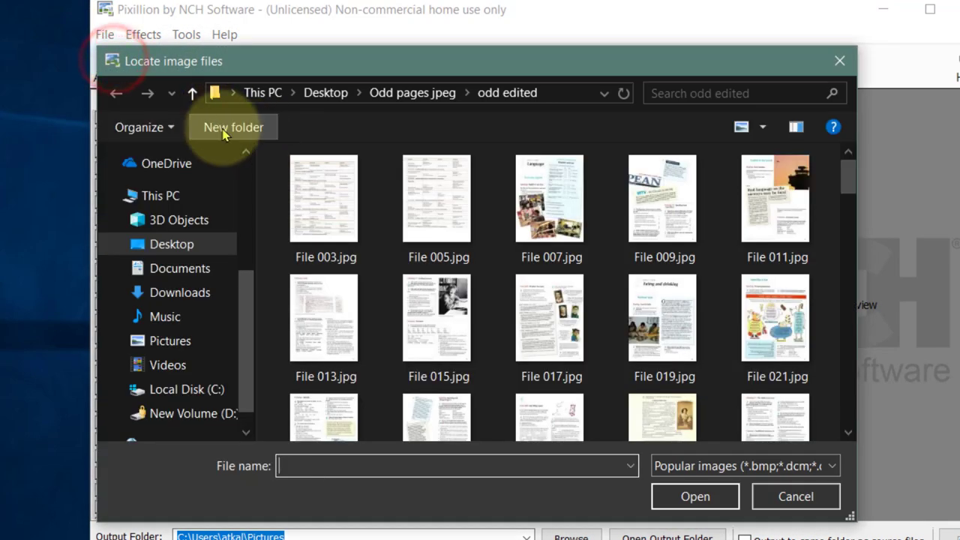
left_click(192, 93)
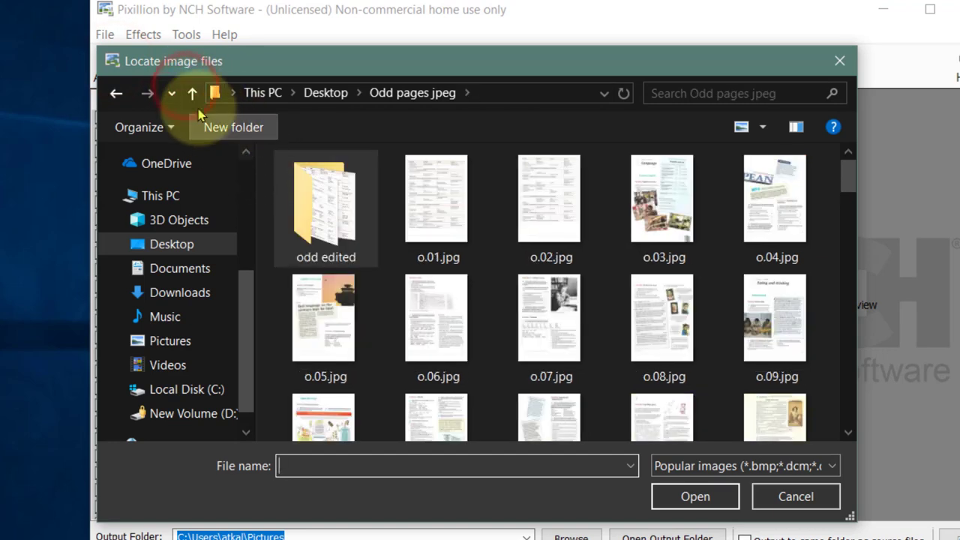
left_click(191, 92)
double_click(323, 226)
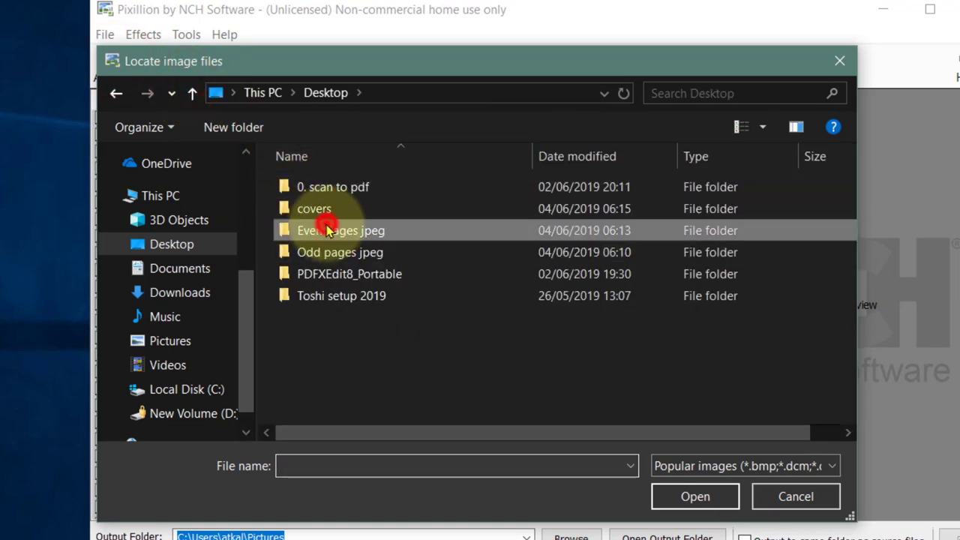
double_click(325, 213)
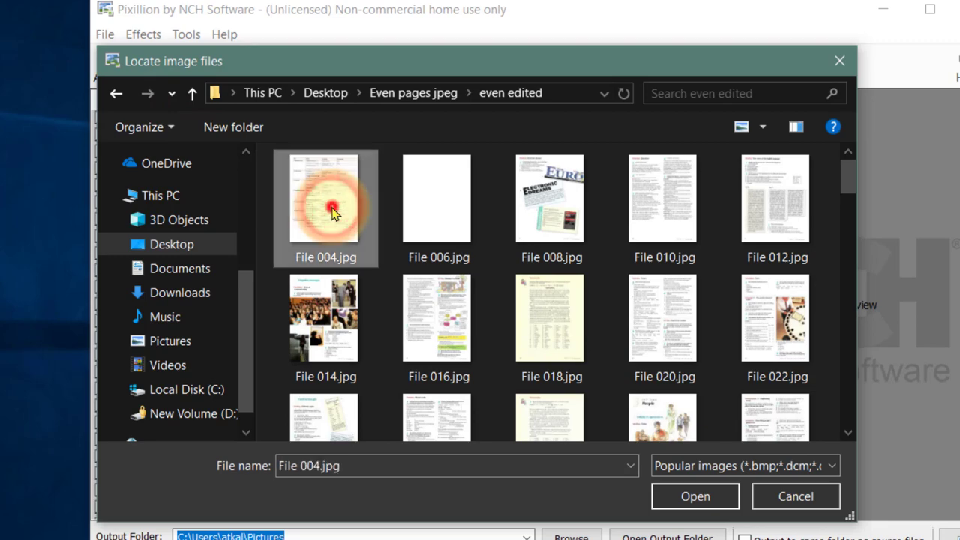
key("ctrl+a")
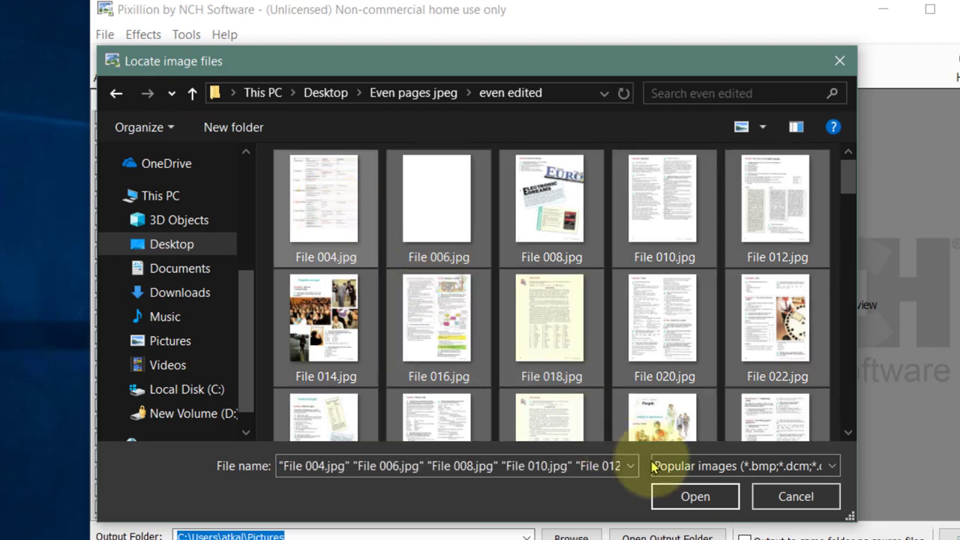
left_click(691, 495)
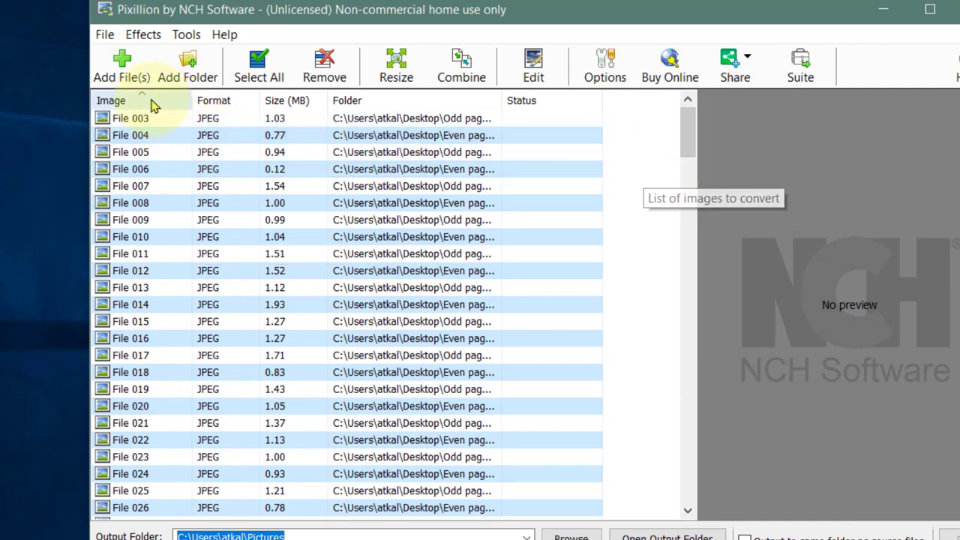
Add all the cover images, 01 to 03 and 193 to 195, from the covers edited folder to the conversion list.
left_click(122, 64)
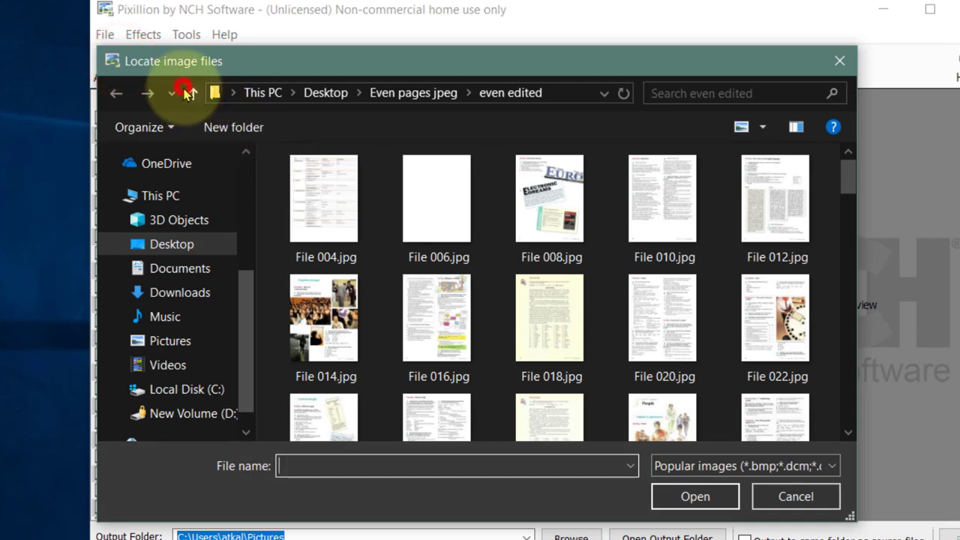
left_click(189, 93)
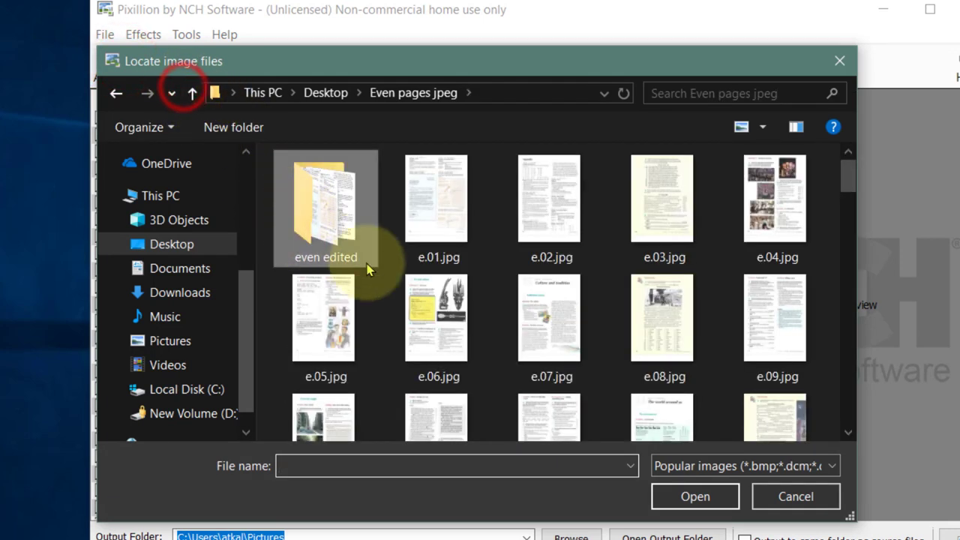
left_click(192, 93)
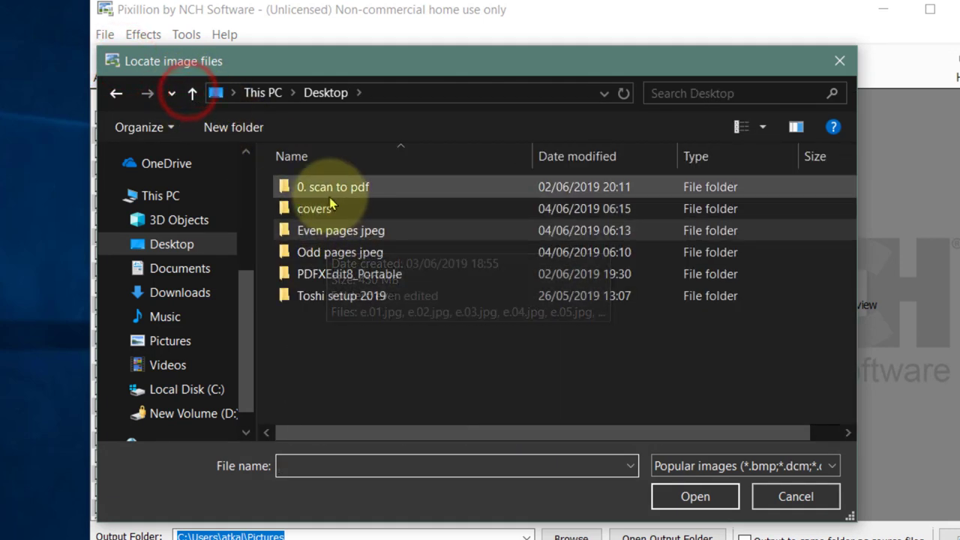
double_click(323, 208)
left_click(336, 218)
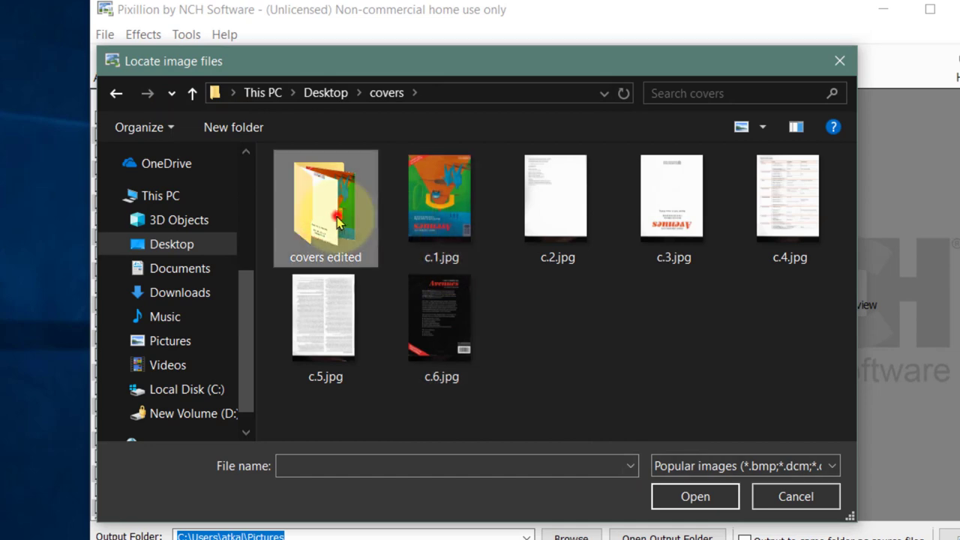
double_click(337, 218)
left_click_drag(799, 391, 264, 176)
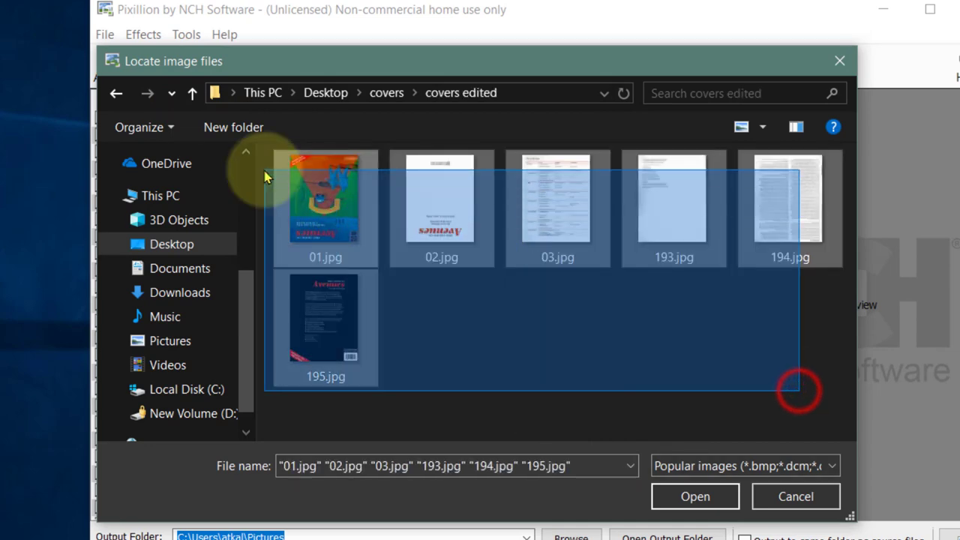
left_click(697, 498)
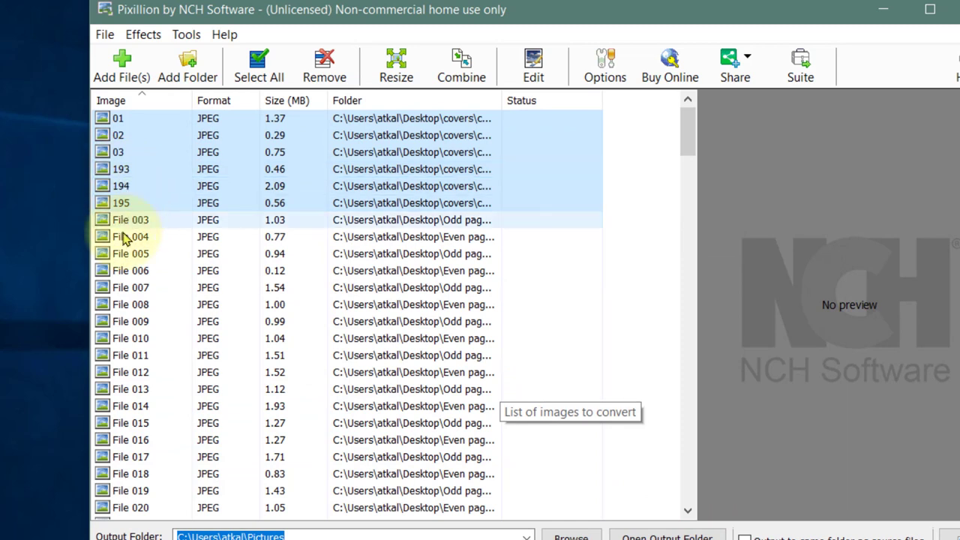
Preview cover images 193, 194 and 195 in the conversion list and remove 193 from it.
left_click(123, 171)
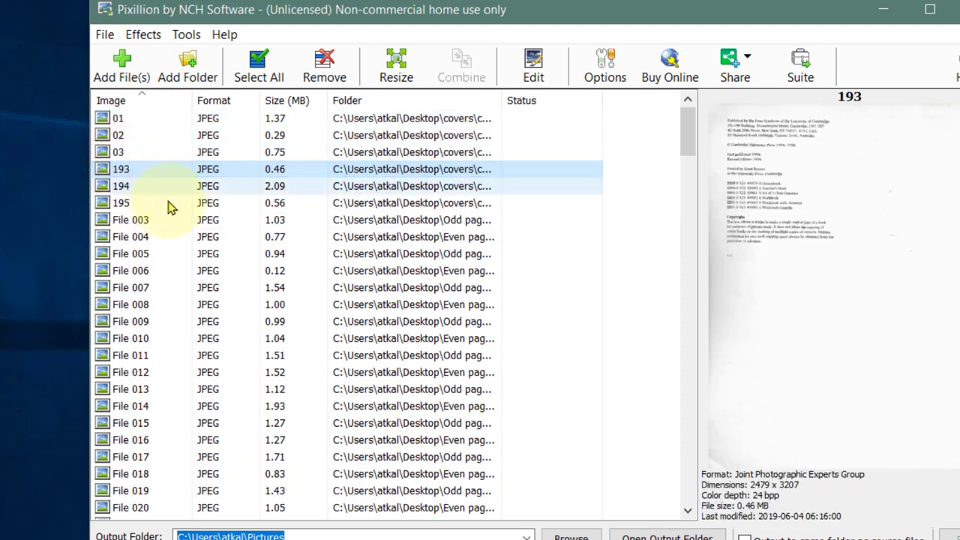
left_click(122, 187)
left_click(139, 199)
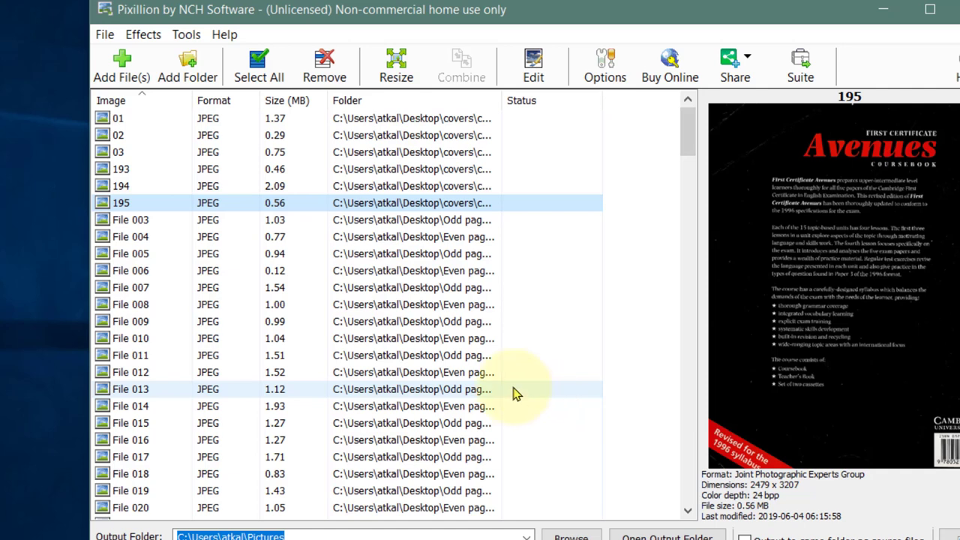
left_click(152, 172)
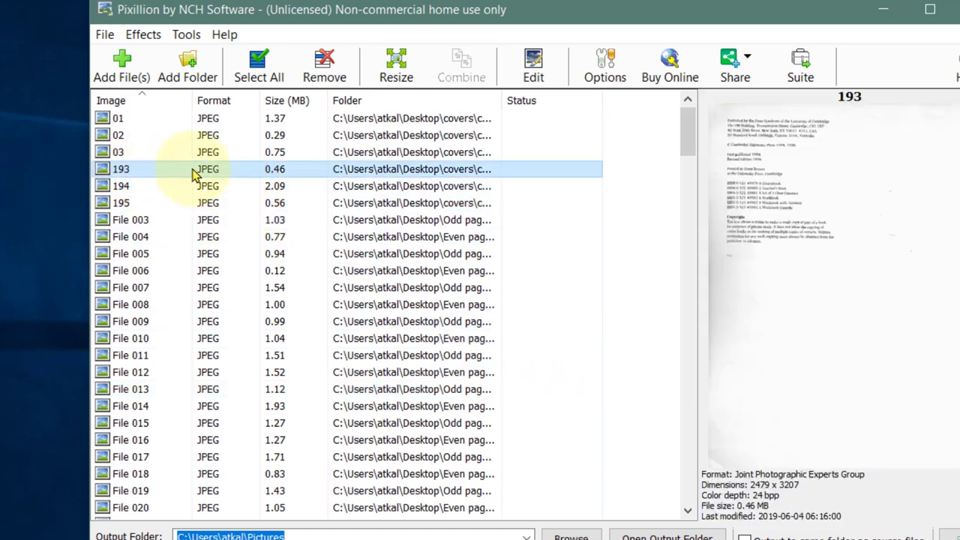
left_click(325, 64)
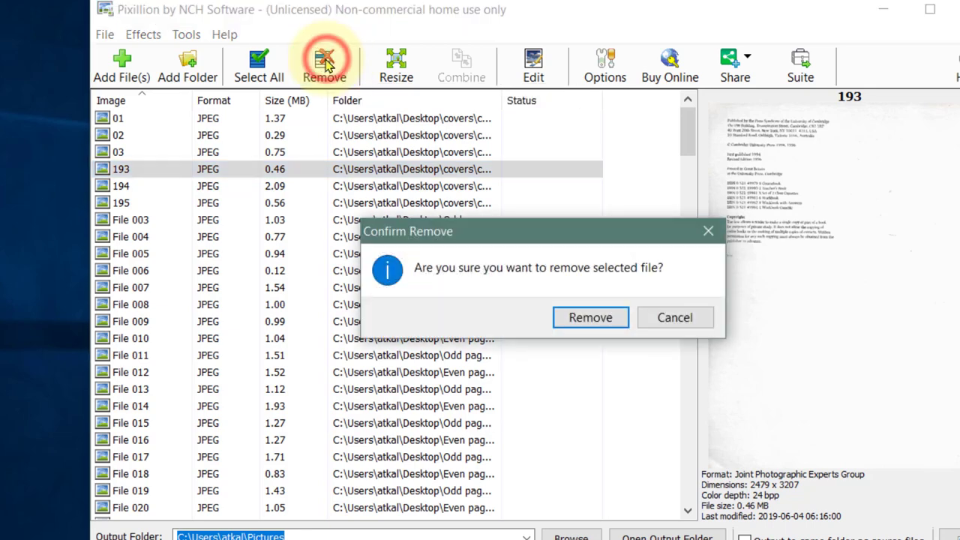
left_click(598, 319)
Remove cover images 194 and 195 from the conversion list.
left_click(141, 165)
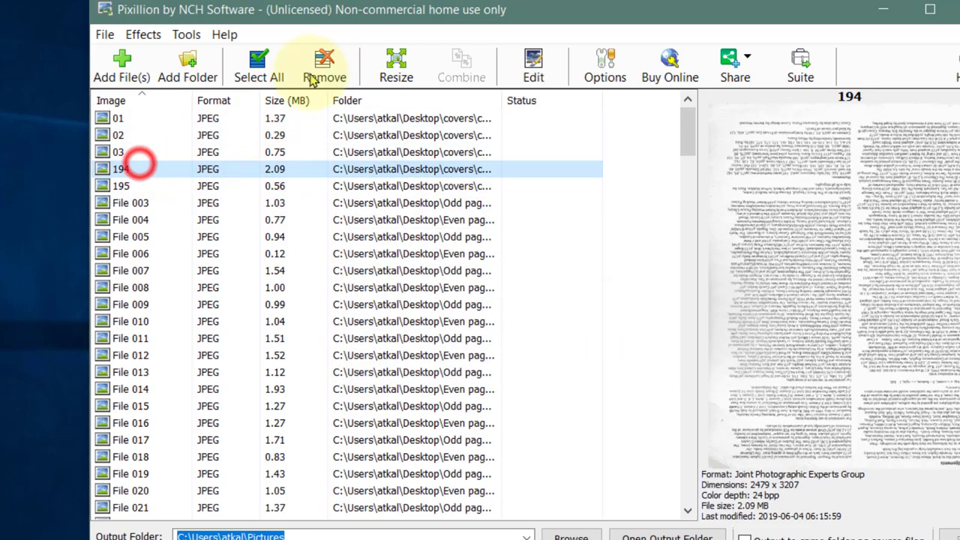
left_click(324, 64)
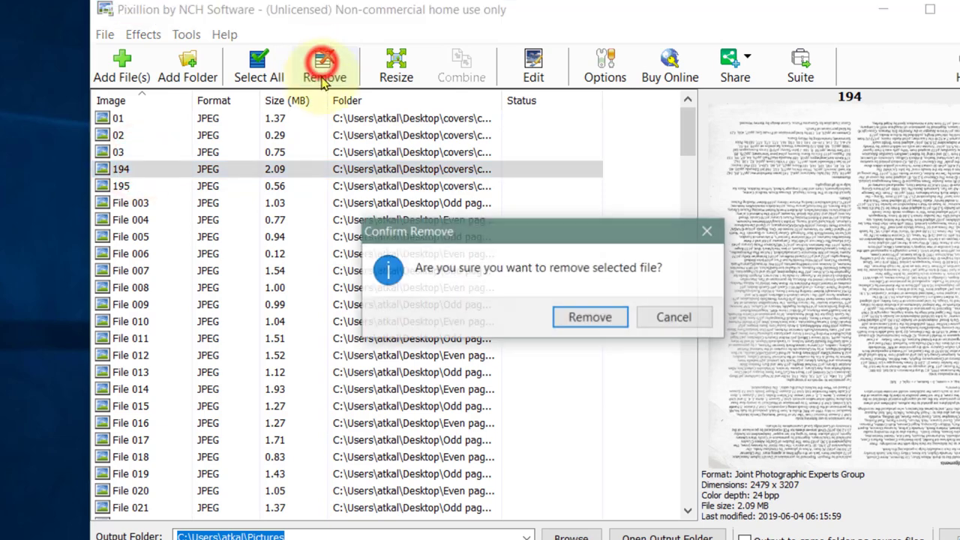
left_click(568, 319)
left_click(120, 169)
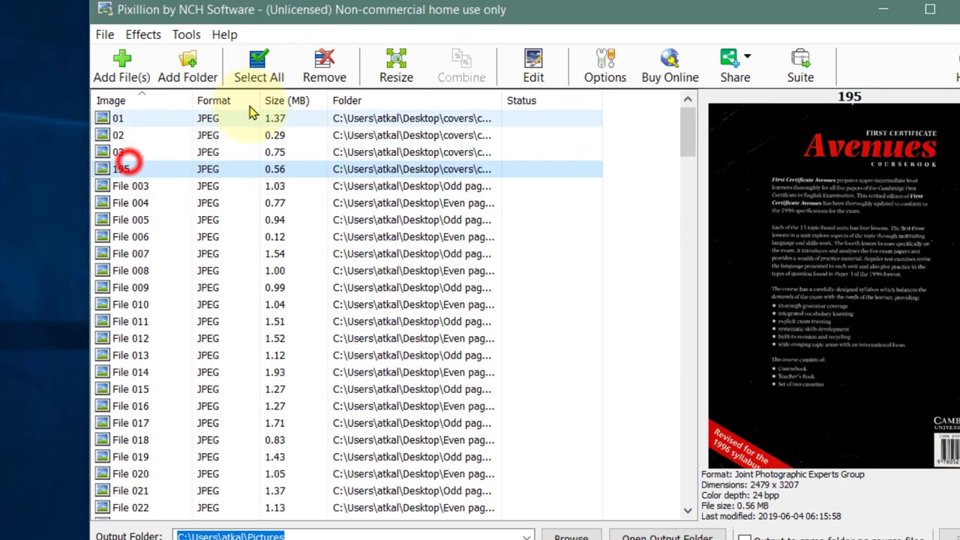
left_click(324, 65)
left_click(567, 316)
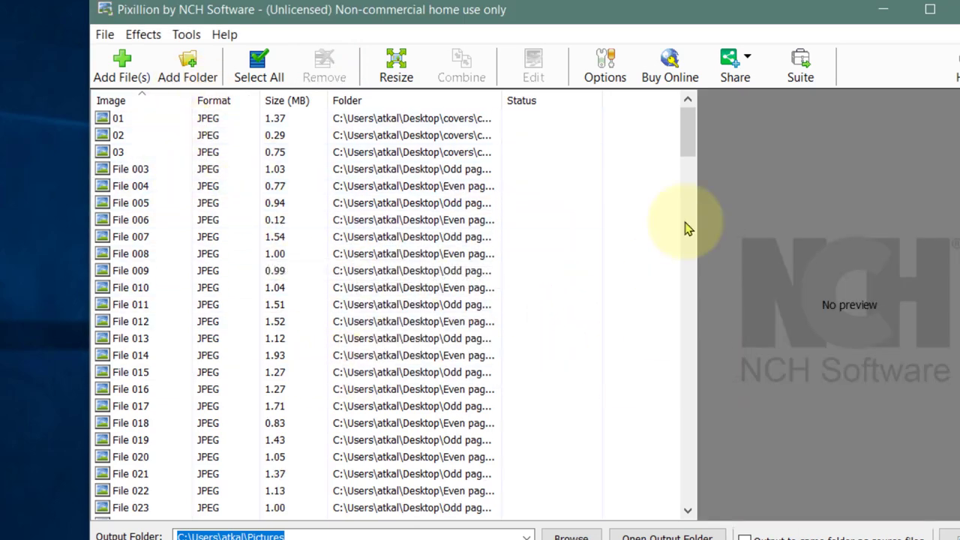
left_click_drag(682, 134, 657, 129)
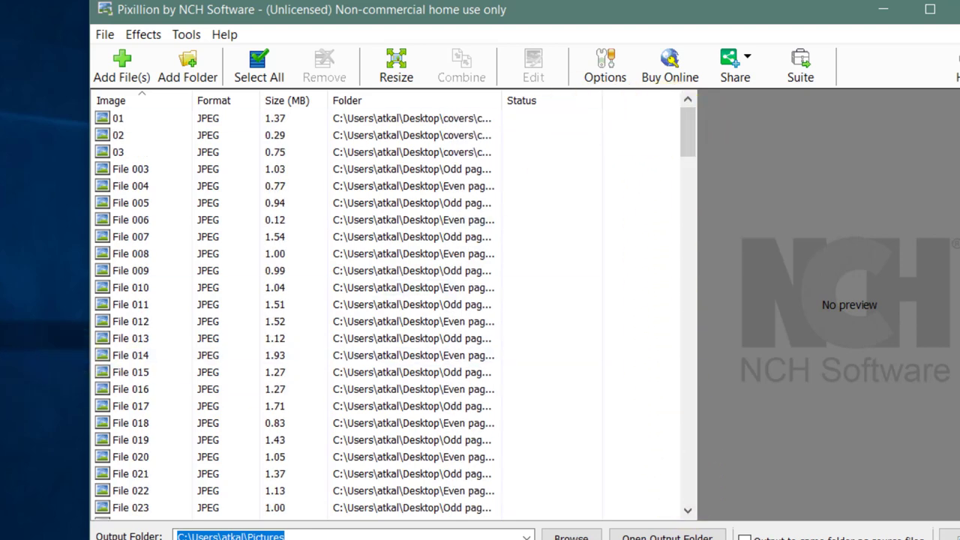
Switch to File Explorer and rename 193.jpg, 194.jpg and 195.jpg in the covers edited folder to File 193.jpg, File 194.jpg and File 195.jpg.
key("alt+Tab")
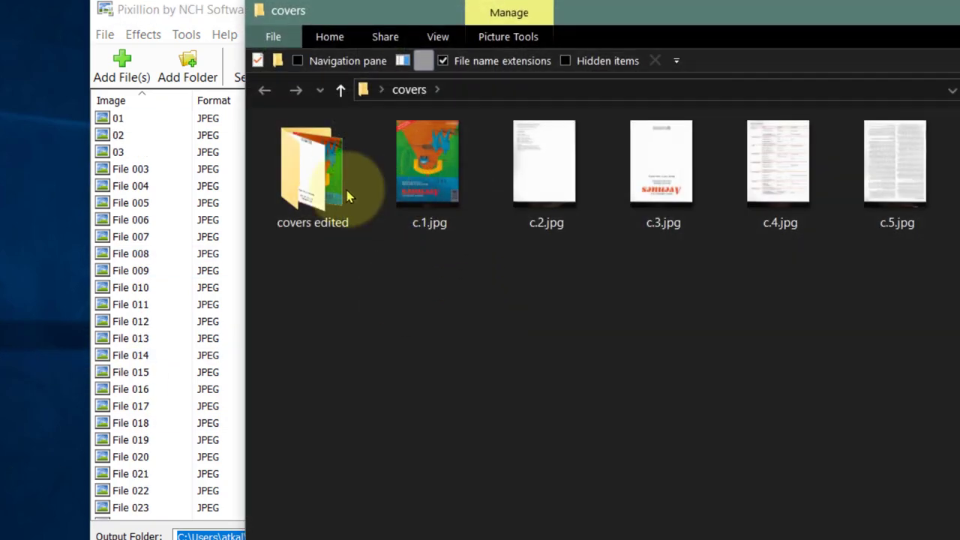
double_click(318, 188)
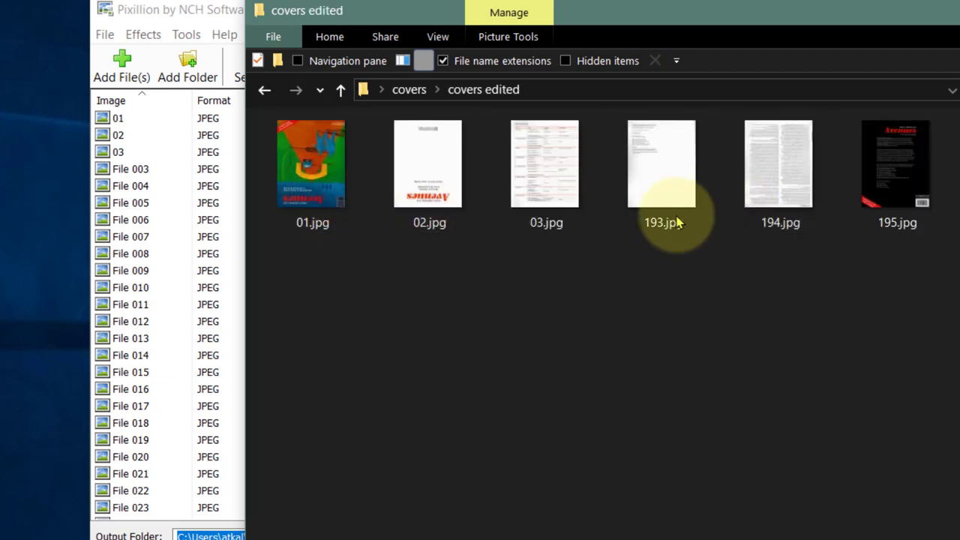
left_click(644, 227)
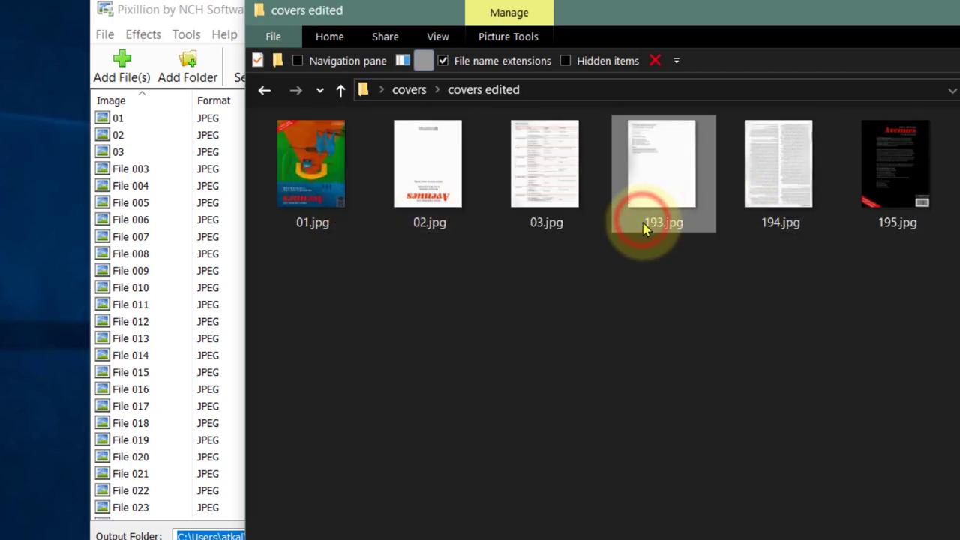
left_click(650, 224)
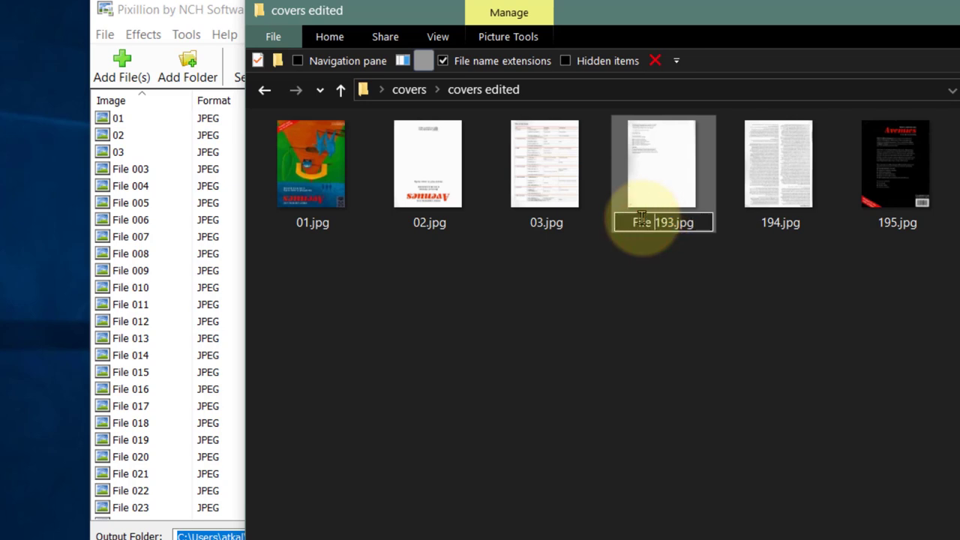
type("File")
left_click(668, 274)
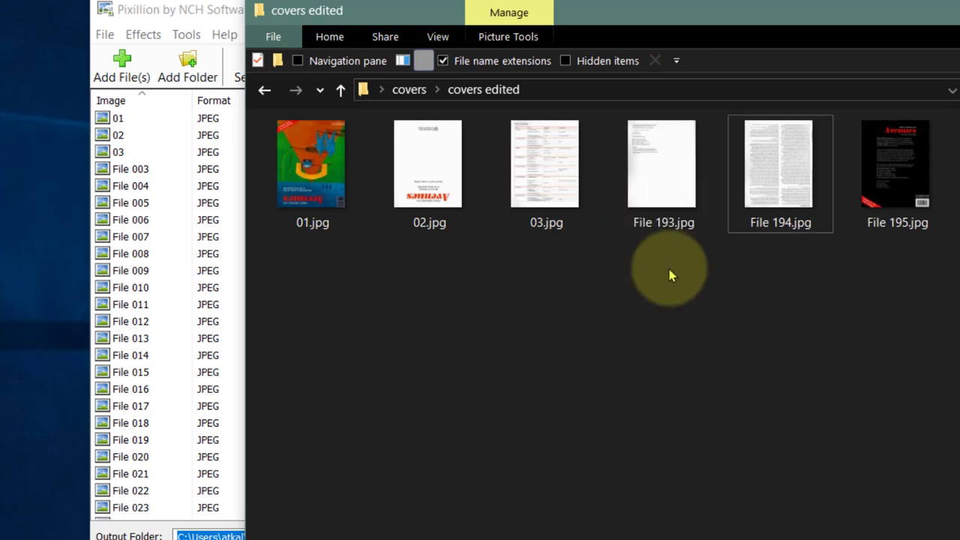
Add the renamed covers File 193, File 194 and File 195 to Pixillion's conversion list and check them at the end of the list.
left_click_drag(656, 302, 878, 195)
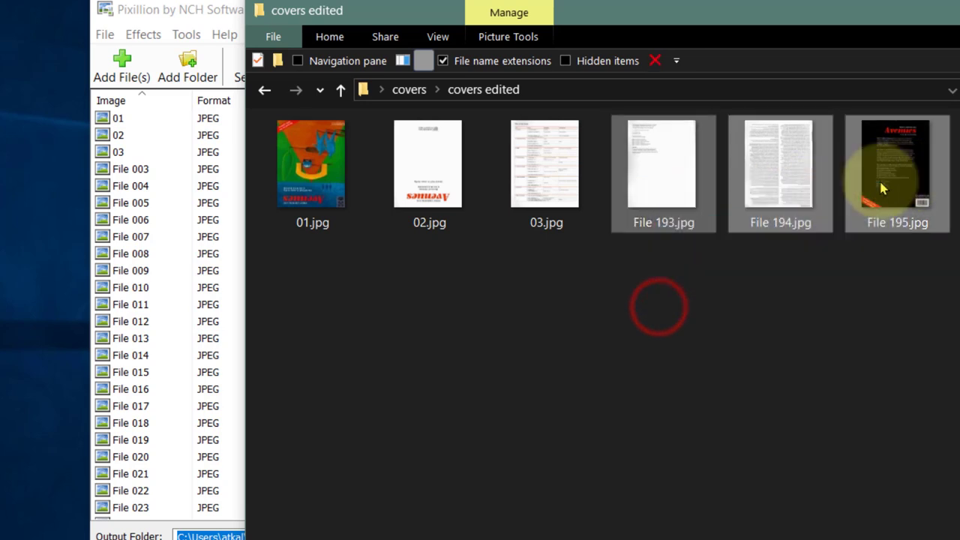
left_click_drag(672, 192, 165, 337)
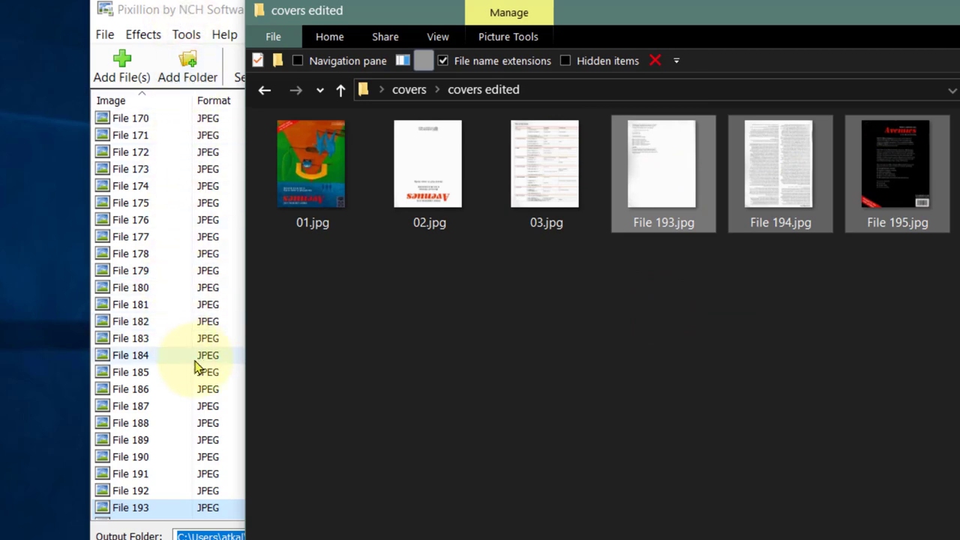
left_click(162, 437)
scroll(184, 450, "down", 1)
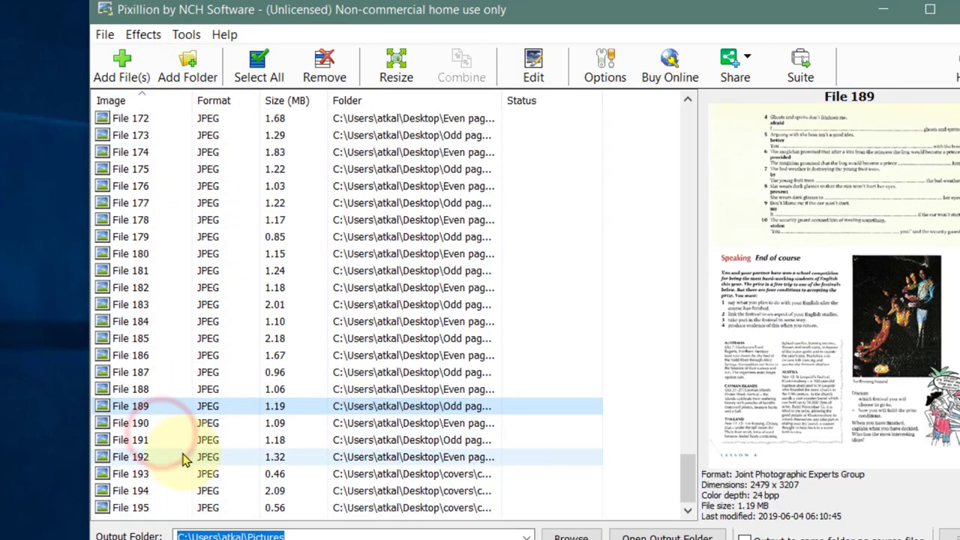
left_click(151, 508)
left_click(149, 492)
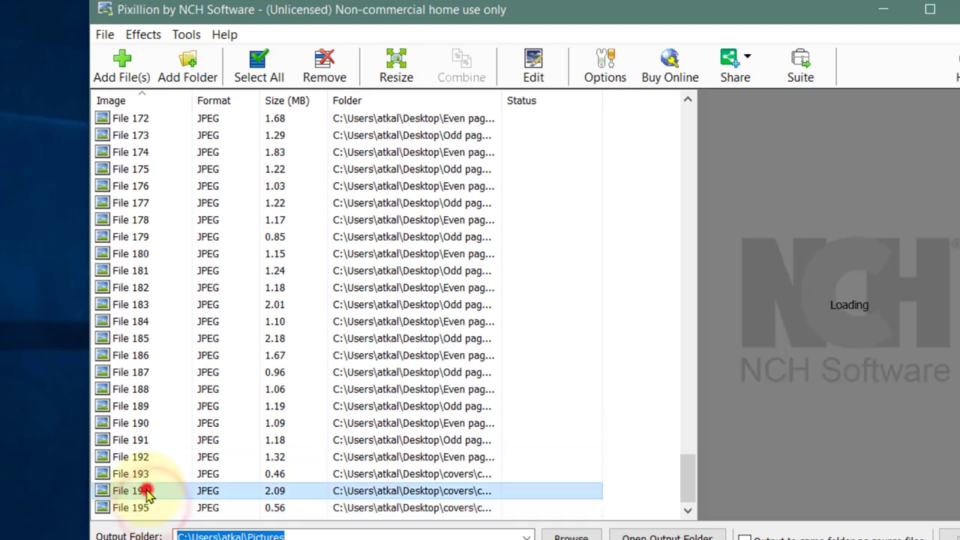
left_click(148, 477)
Preview the cover images 01, 02 and 03 at the start of the conversion list.
scroll(320, 338, "up", 20)
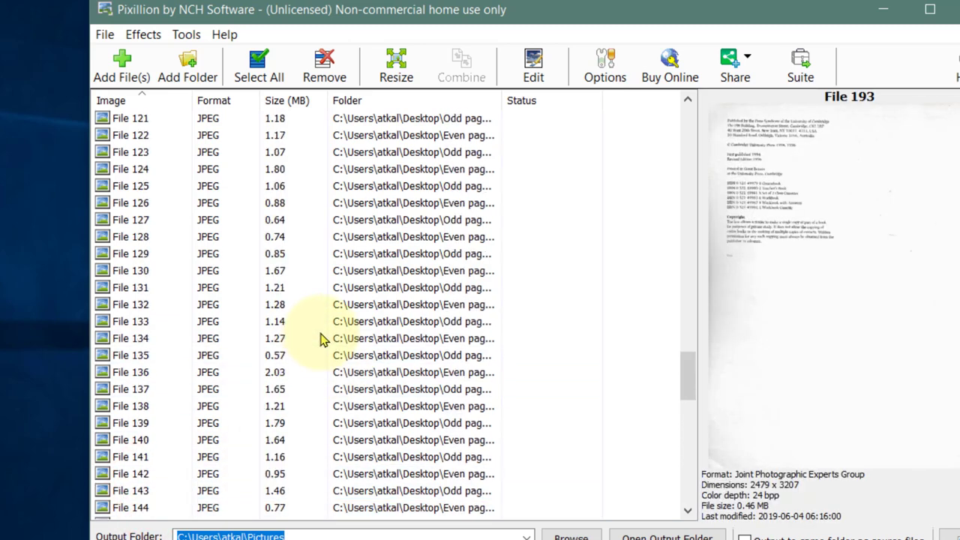
scroll(320, 339, "up", 20)
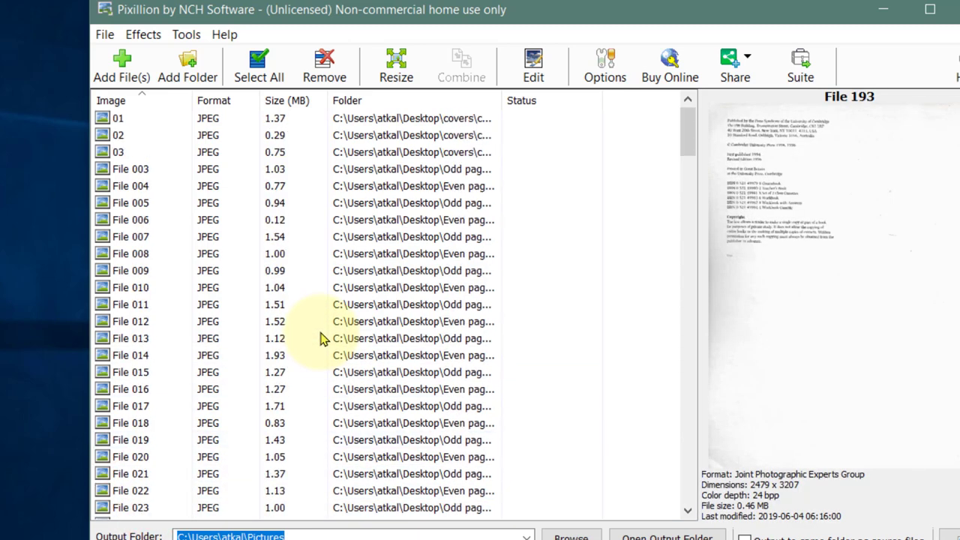
left_click(137, 120)
left_click(144, 134)
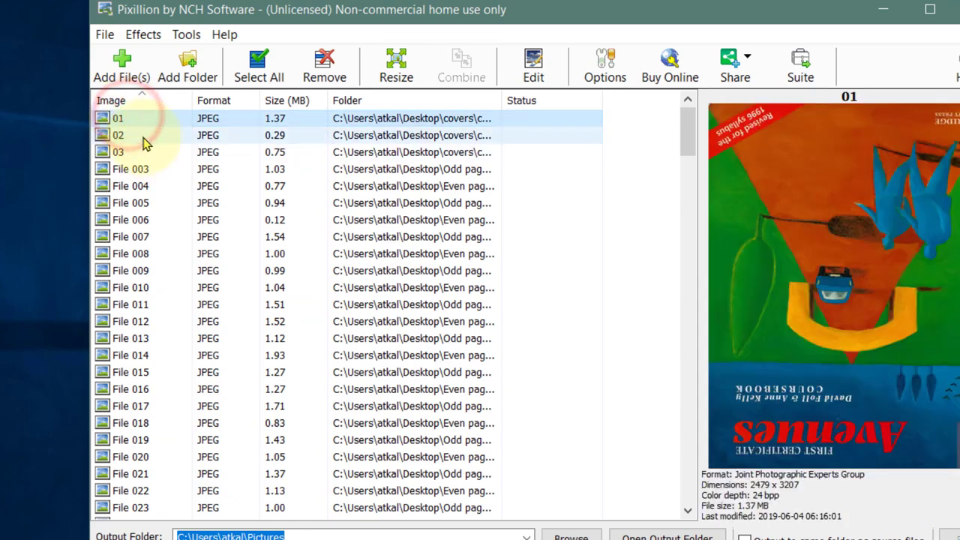
left_click(150, 152)
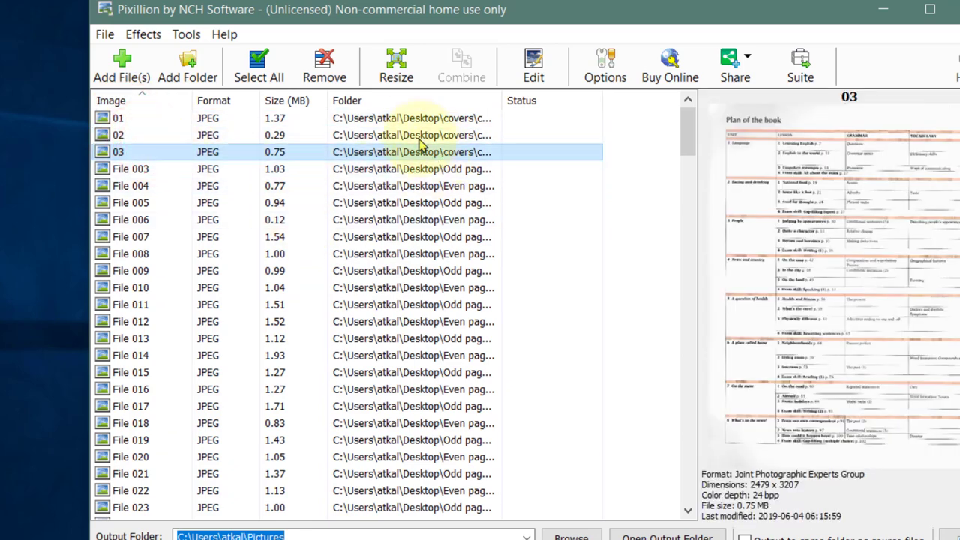
left_click(131, 120)
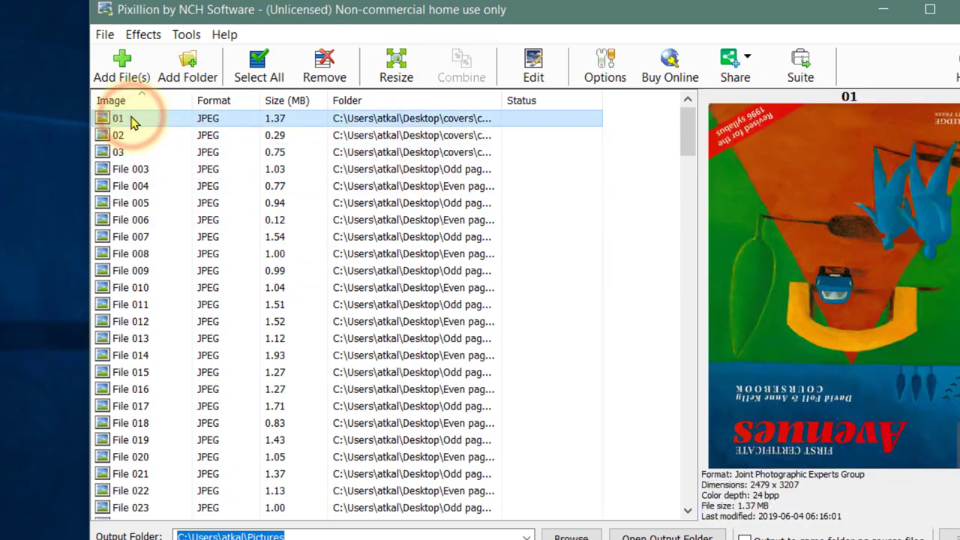
Select all listed images and save the PDF encoder settings with A4 portrait paper, 0.0 mm margin and Stretch to Printable Area scaling.
key("ctrl+a")
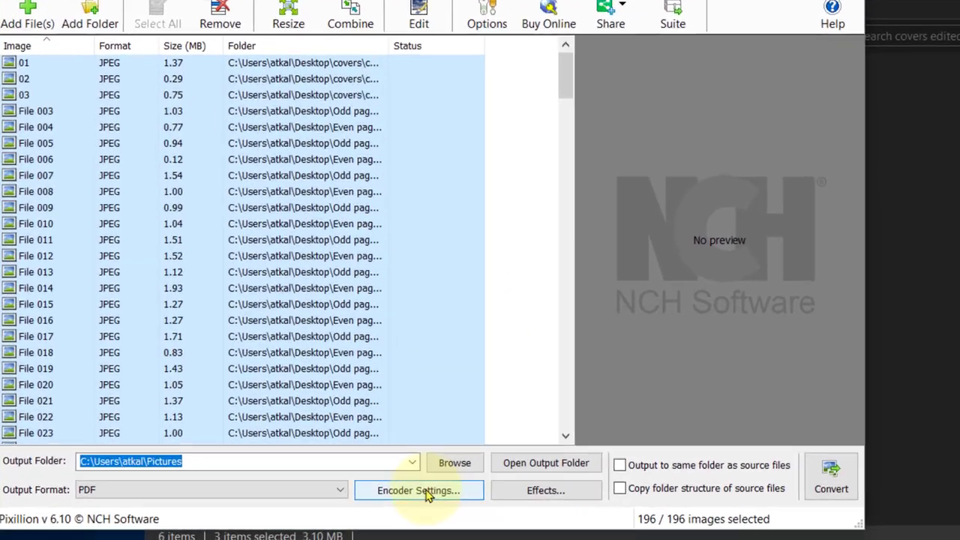
left_click(423, 491)
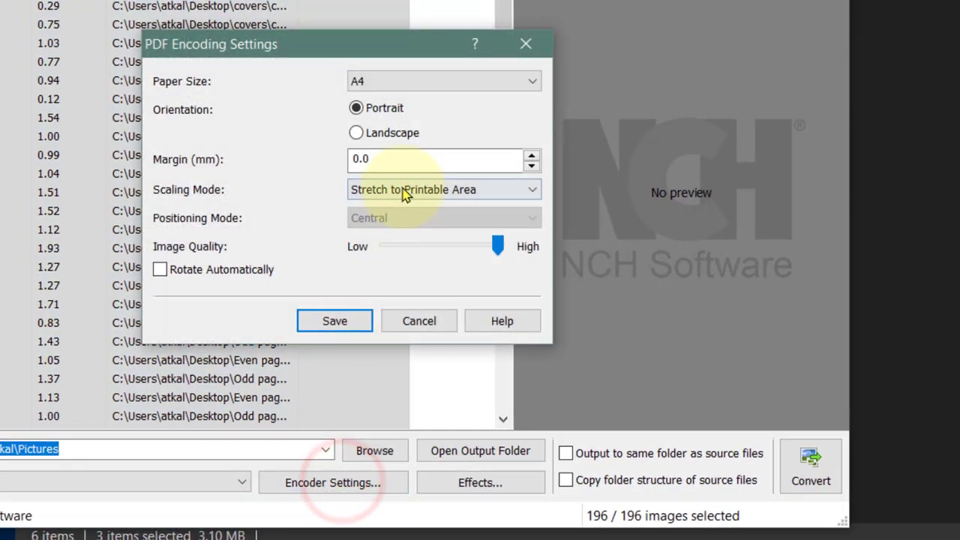
left_click(433, 194)
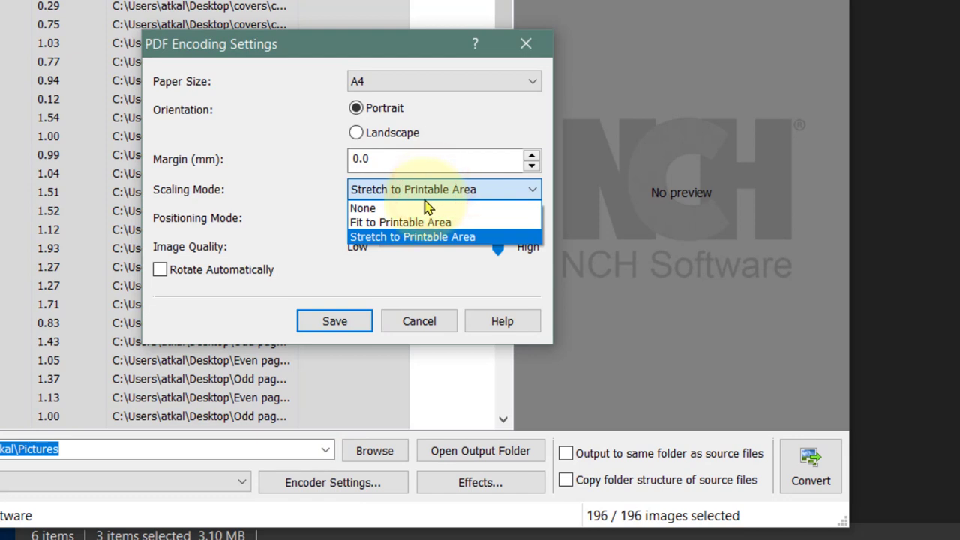
left_click(440, 191)
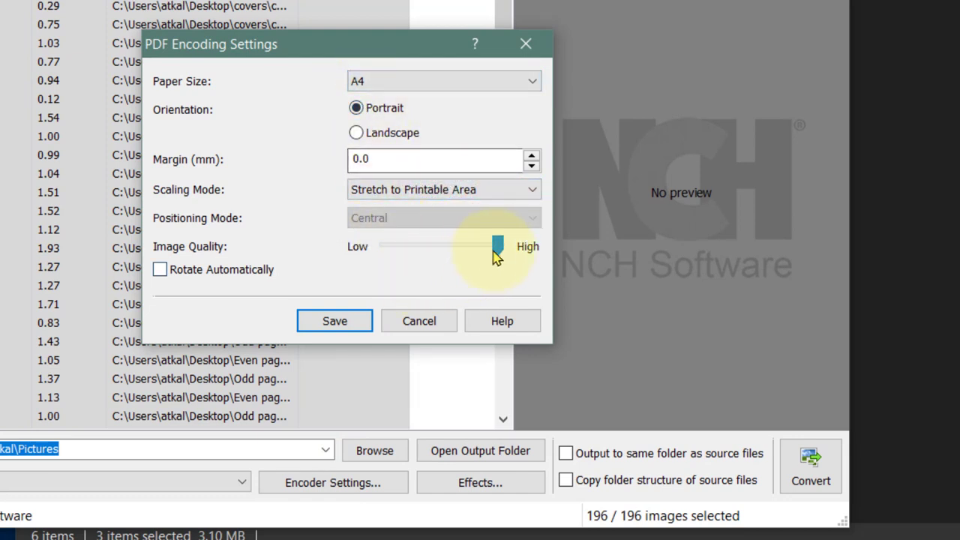
left_click(338, 321)
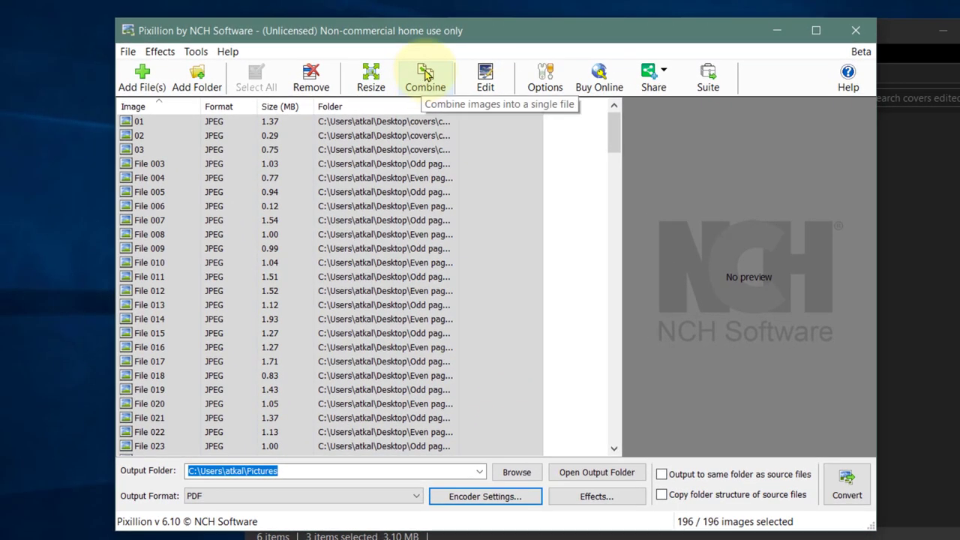
Combine the selected images into a single PDF file named oddeven on the Desktop.
left_click(425, 73)
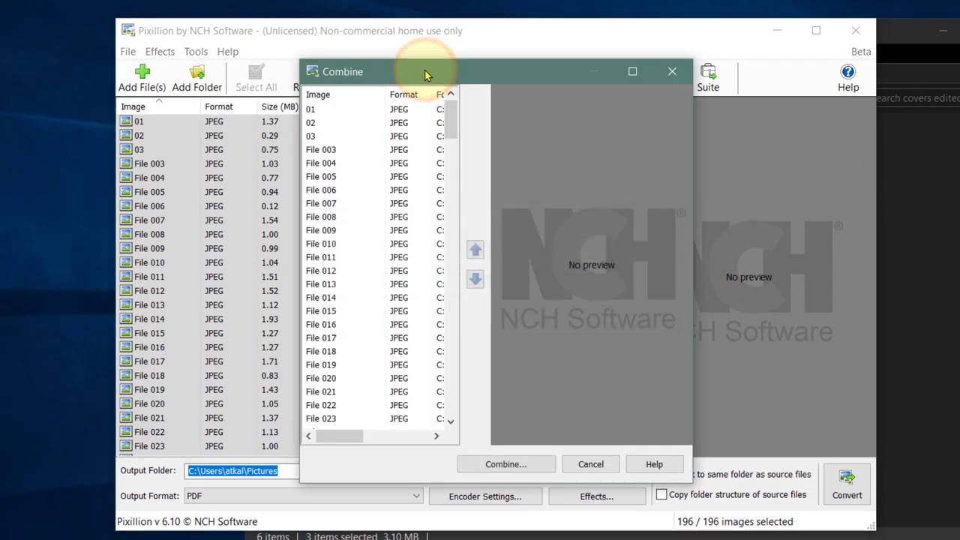
left_click(498, 465)
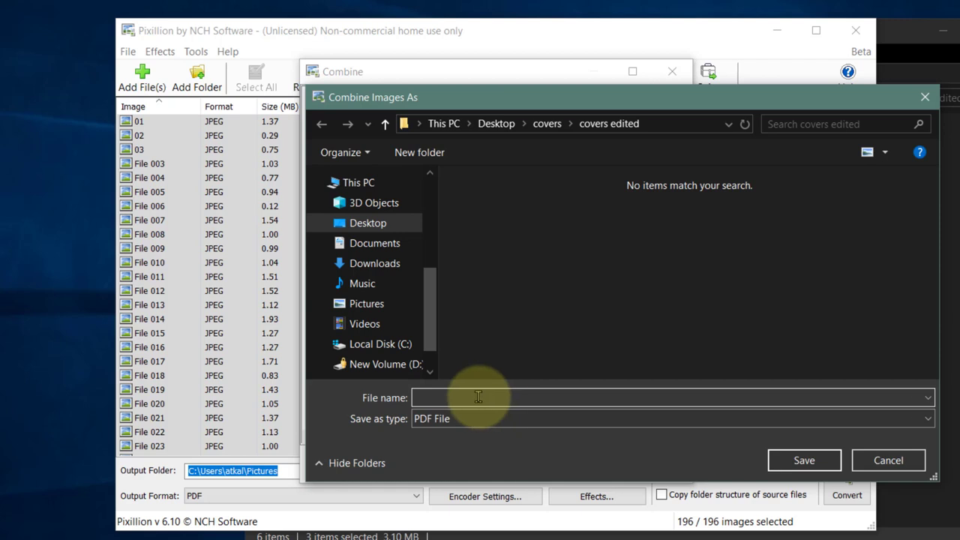
left_click(376, 222)
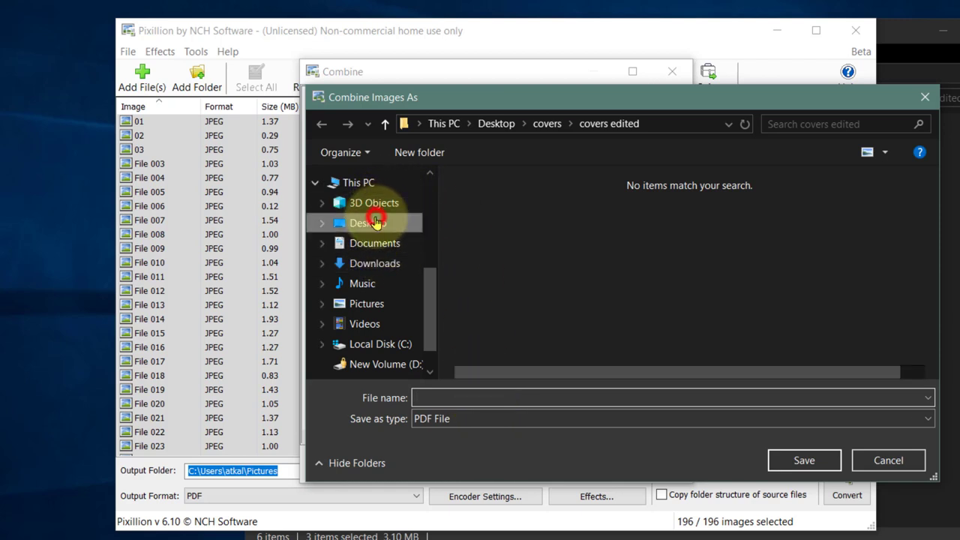
left_click(458, 397)
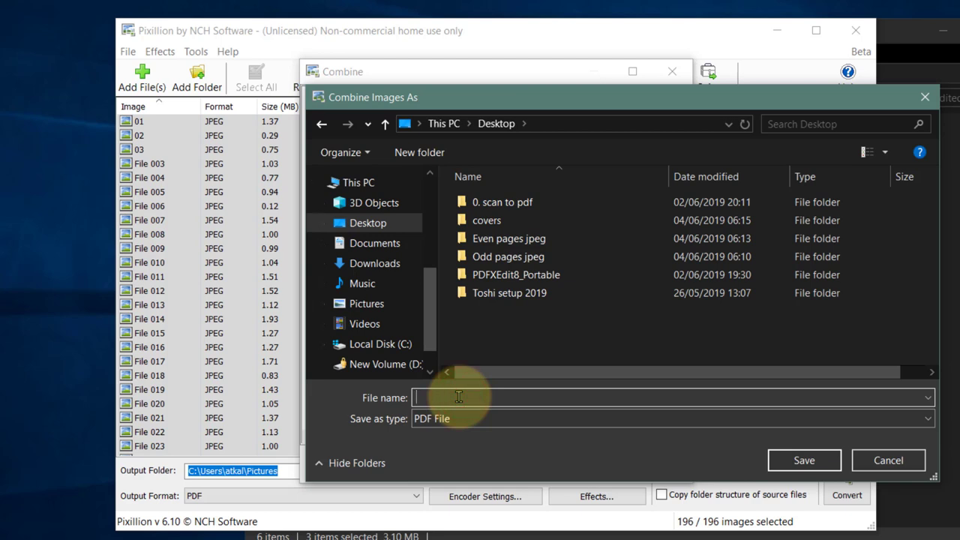
type("odd")
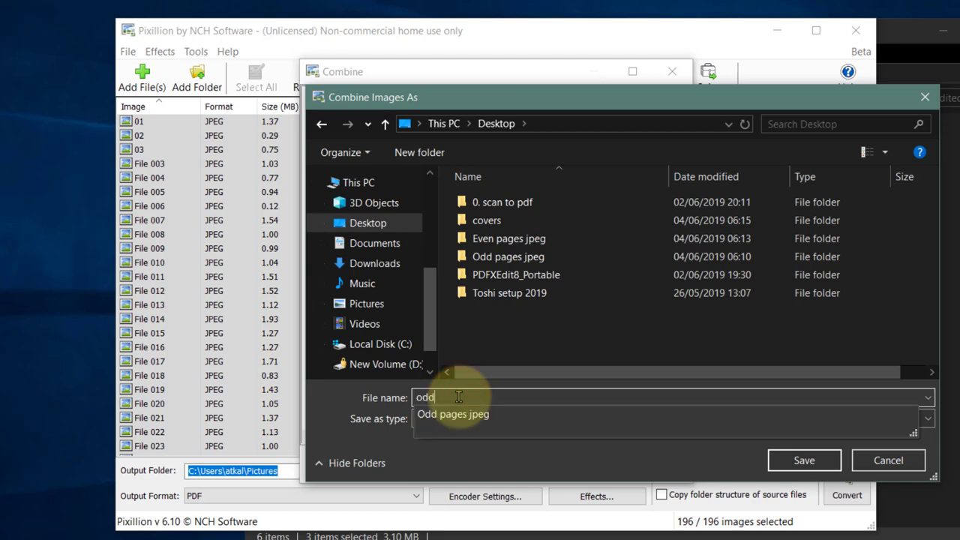
type("even")
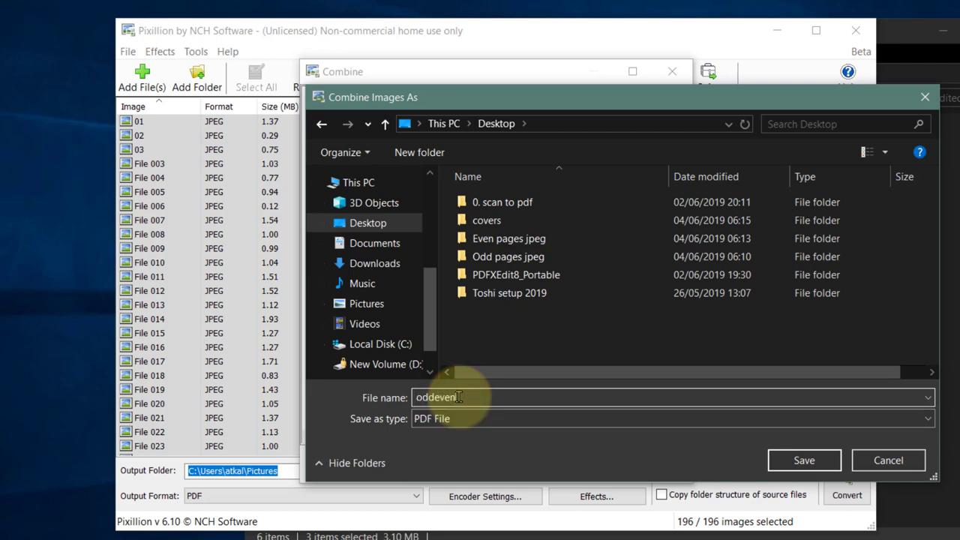
left_click(806, 460)
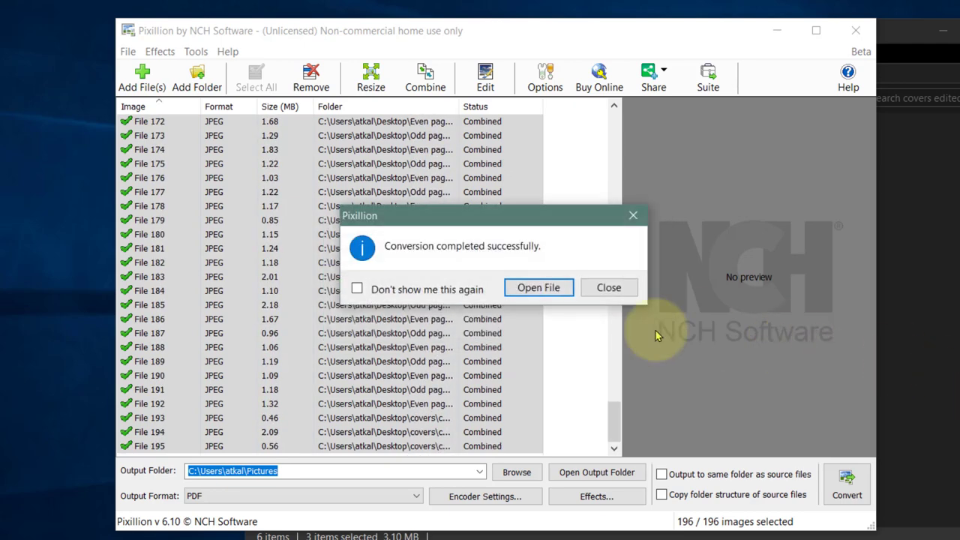
Open the combined PDF in Adobe Acrobat and examine the page order and orientation from the front cover onward.
left_click(539, 288)
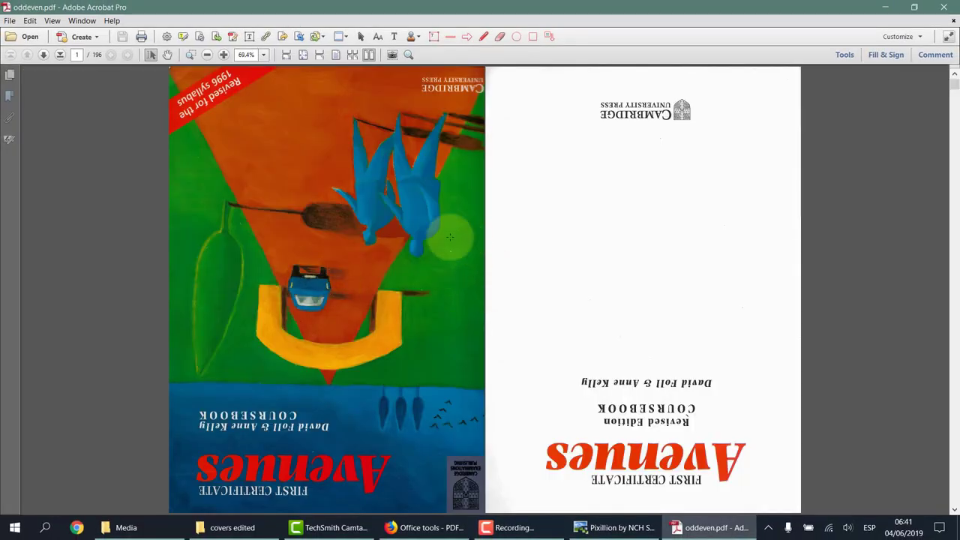
scroll(450, 237, "down", 3)
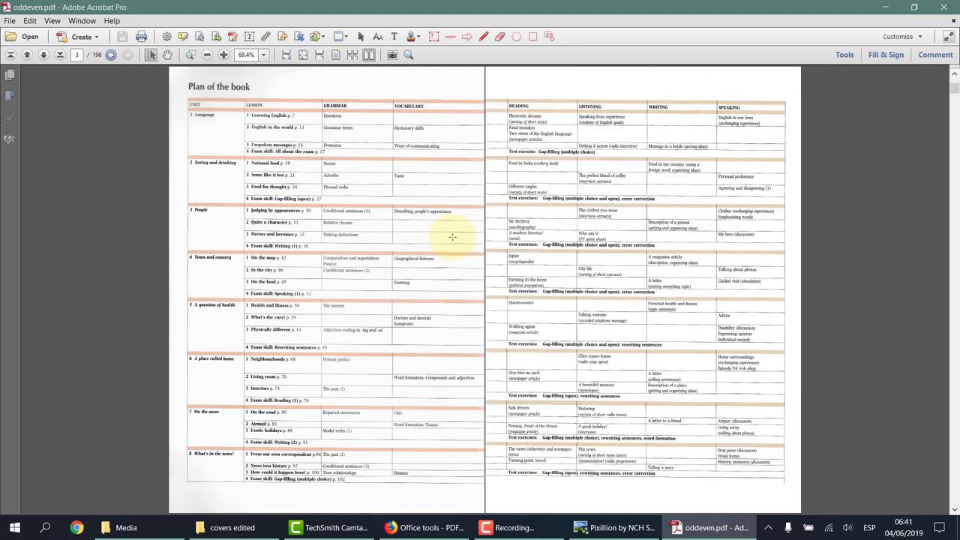
scroll(452, 237, "down", 6)
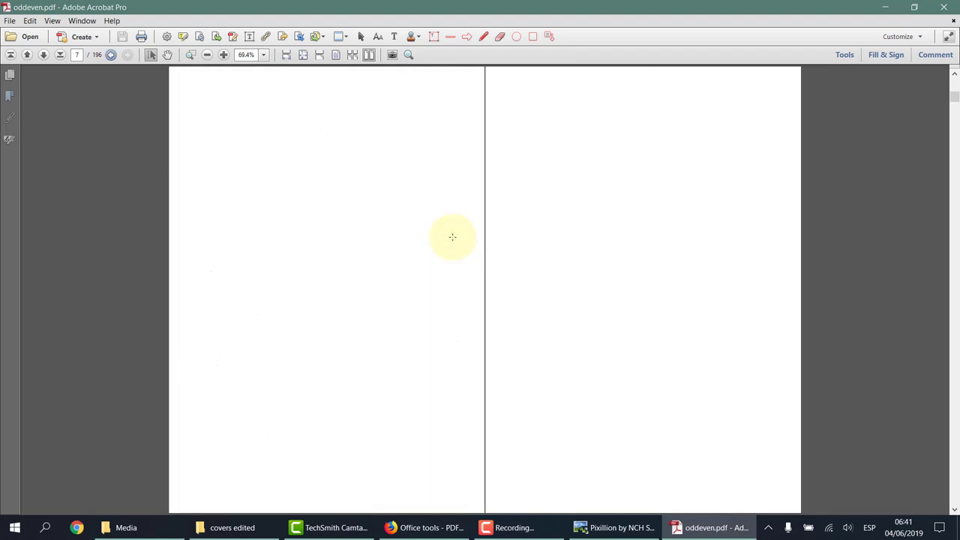
scroll(452, 237, "down", 3)
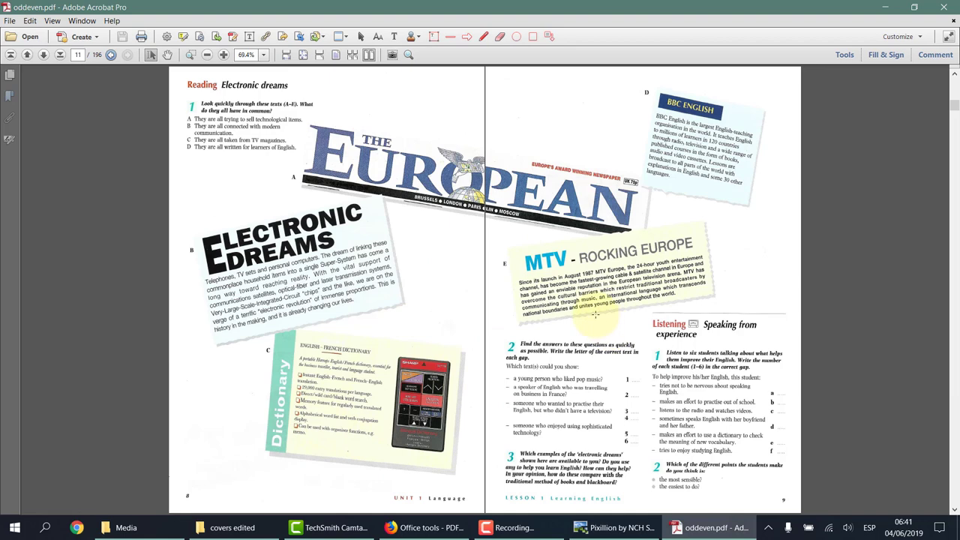
scroll(594, 315, "down", 2)
scroll(596, 319, "down", 2)
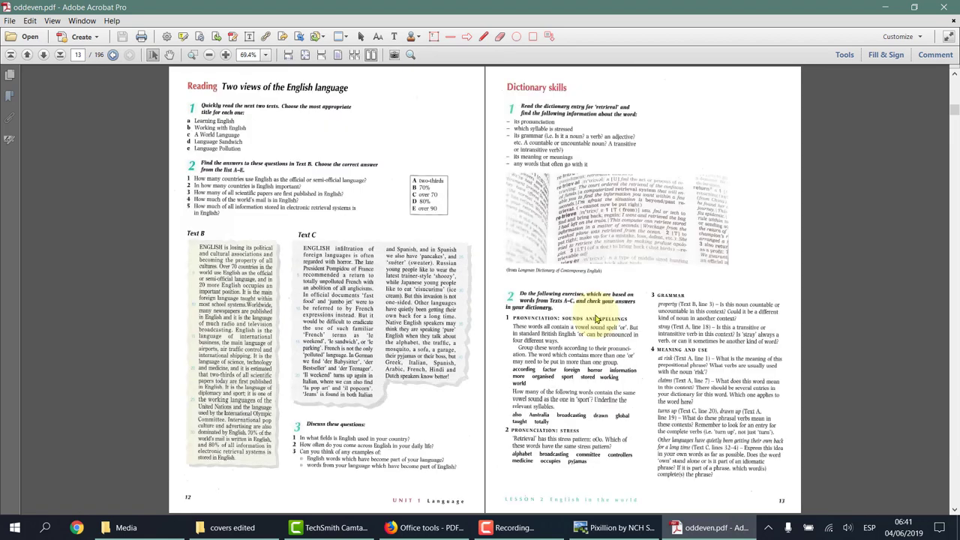
scroll(595, 315, "down", 4)
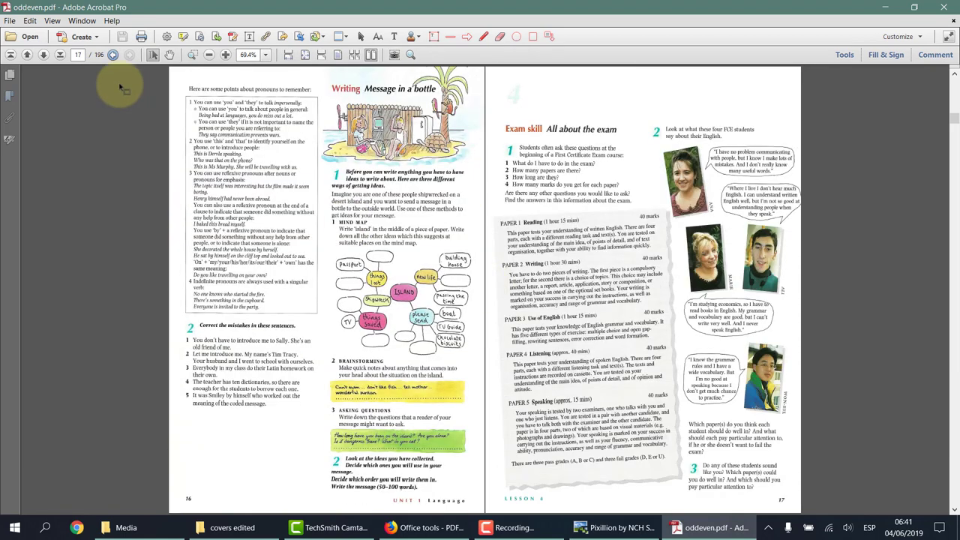
Check the back cover and the last pages of the combined PDF, and close Acrobat.
left_click(60, 54)
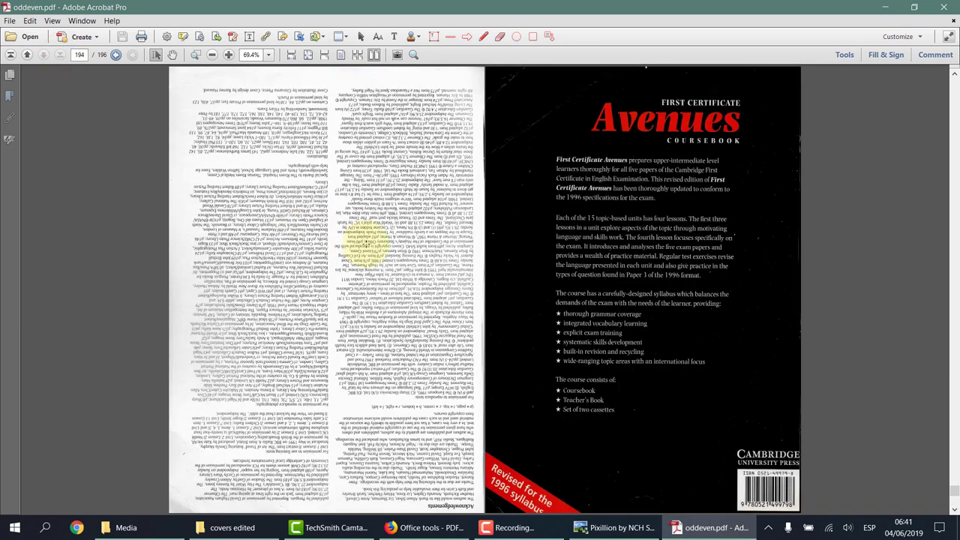
scroll(366, 244, "up", 2)
scroll(365, 244, "up", 4)
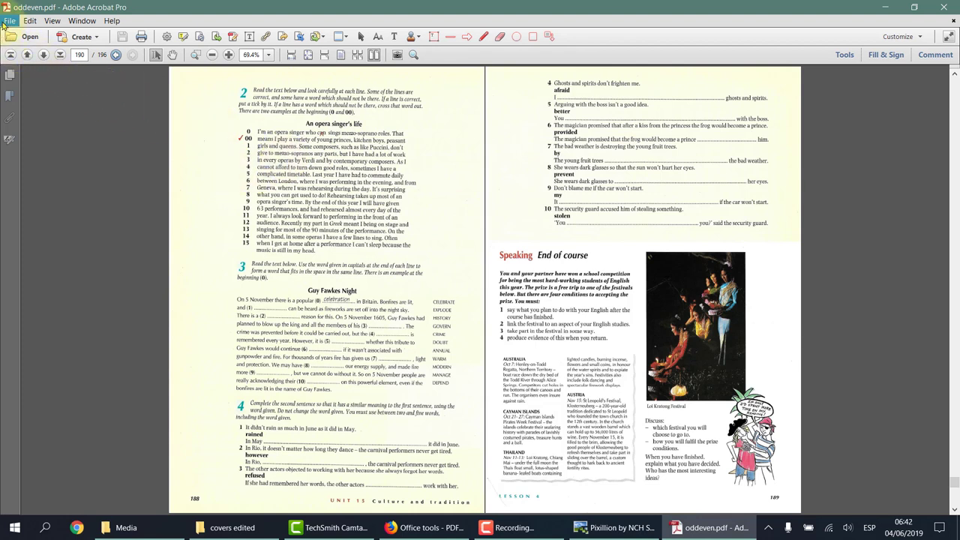
left_click(945, 6)
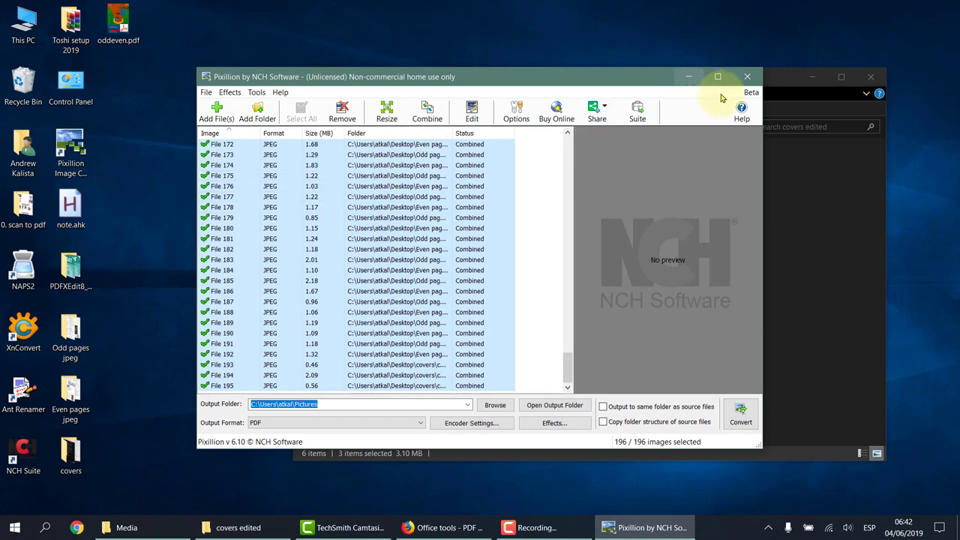